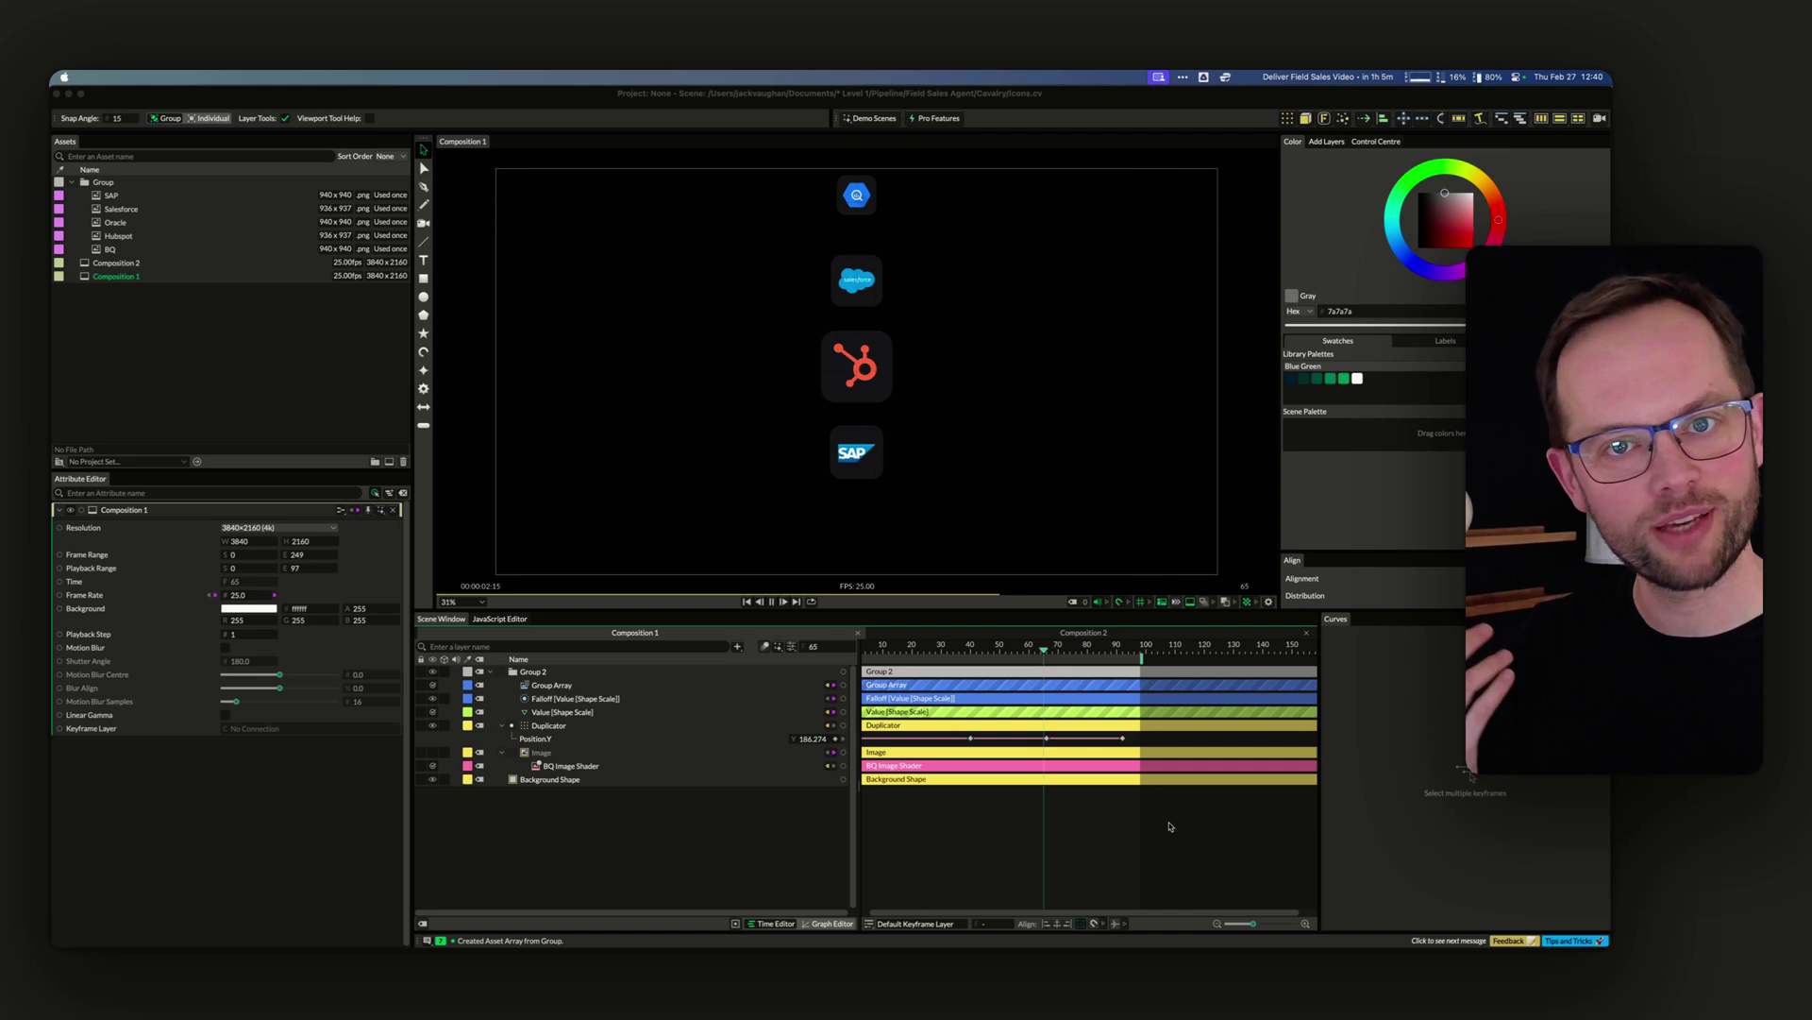
# Stop playback at frame 1 and switch to the Figma Agent Videos design via Spotlight
pyautogui.click(1169, 826)
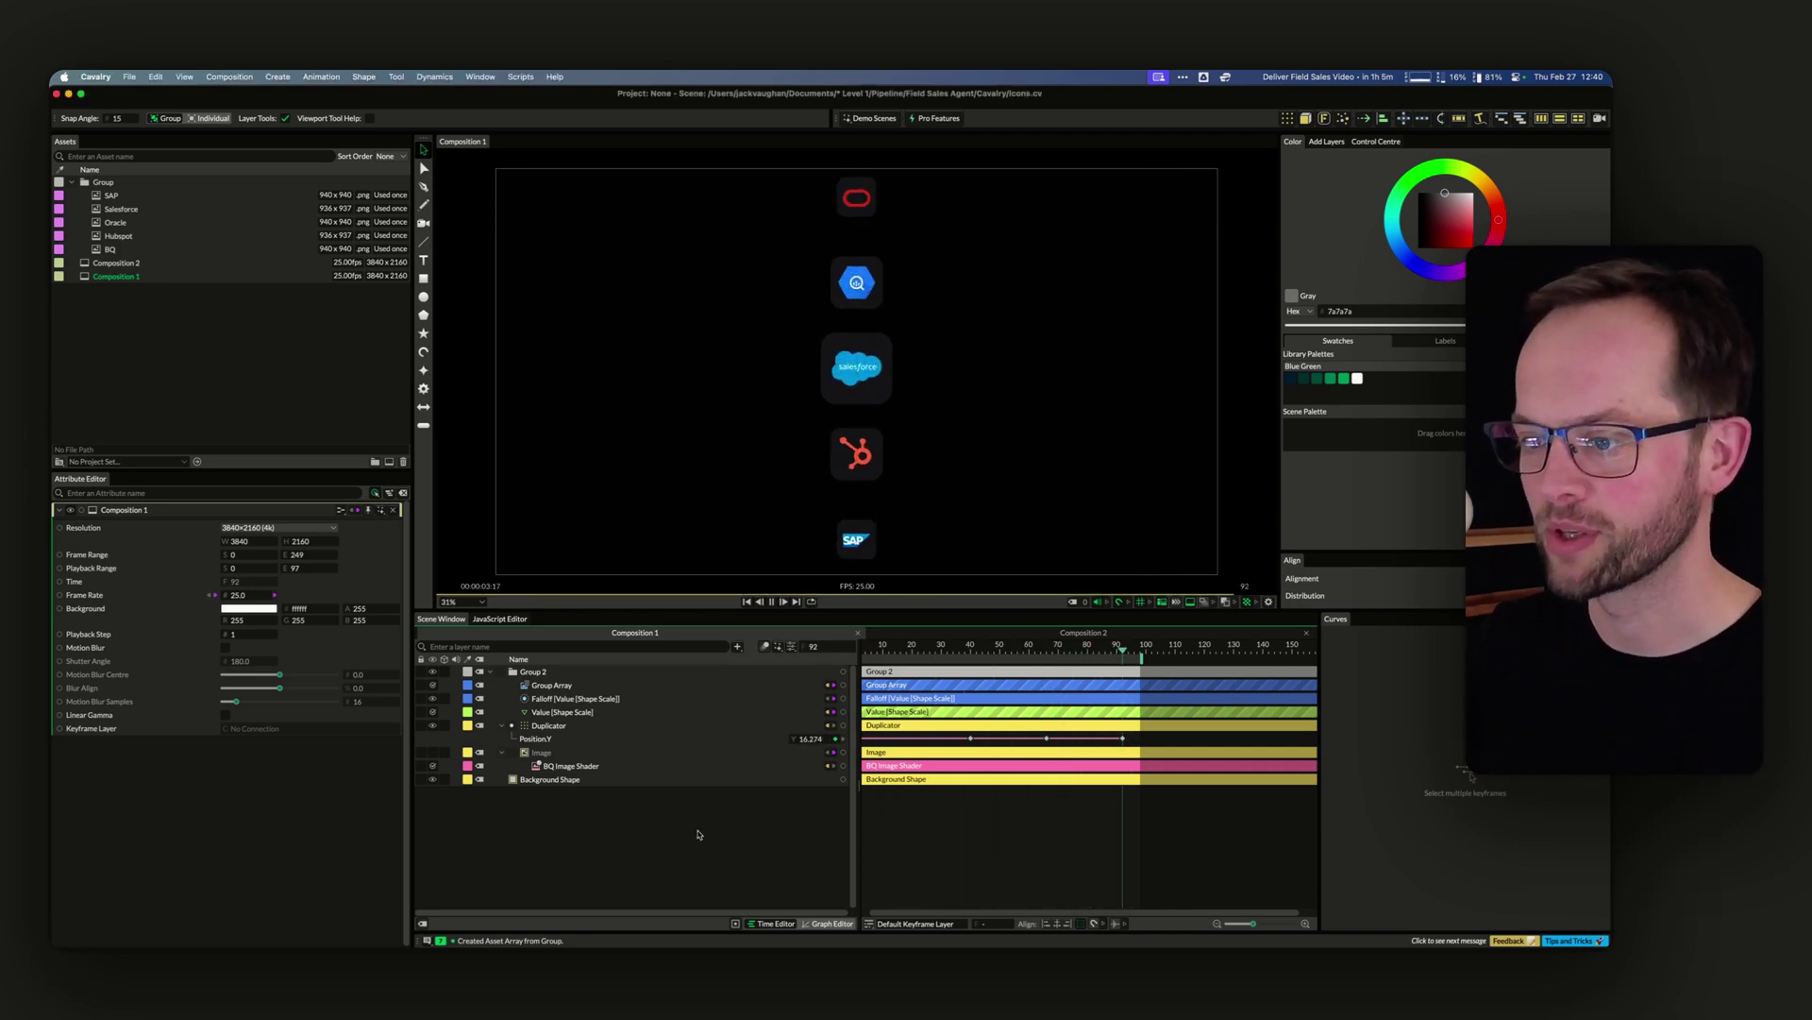
pyautogui.press('space')
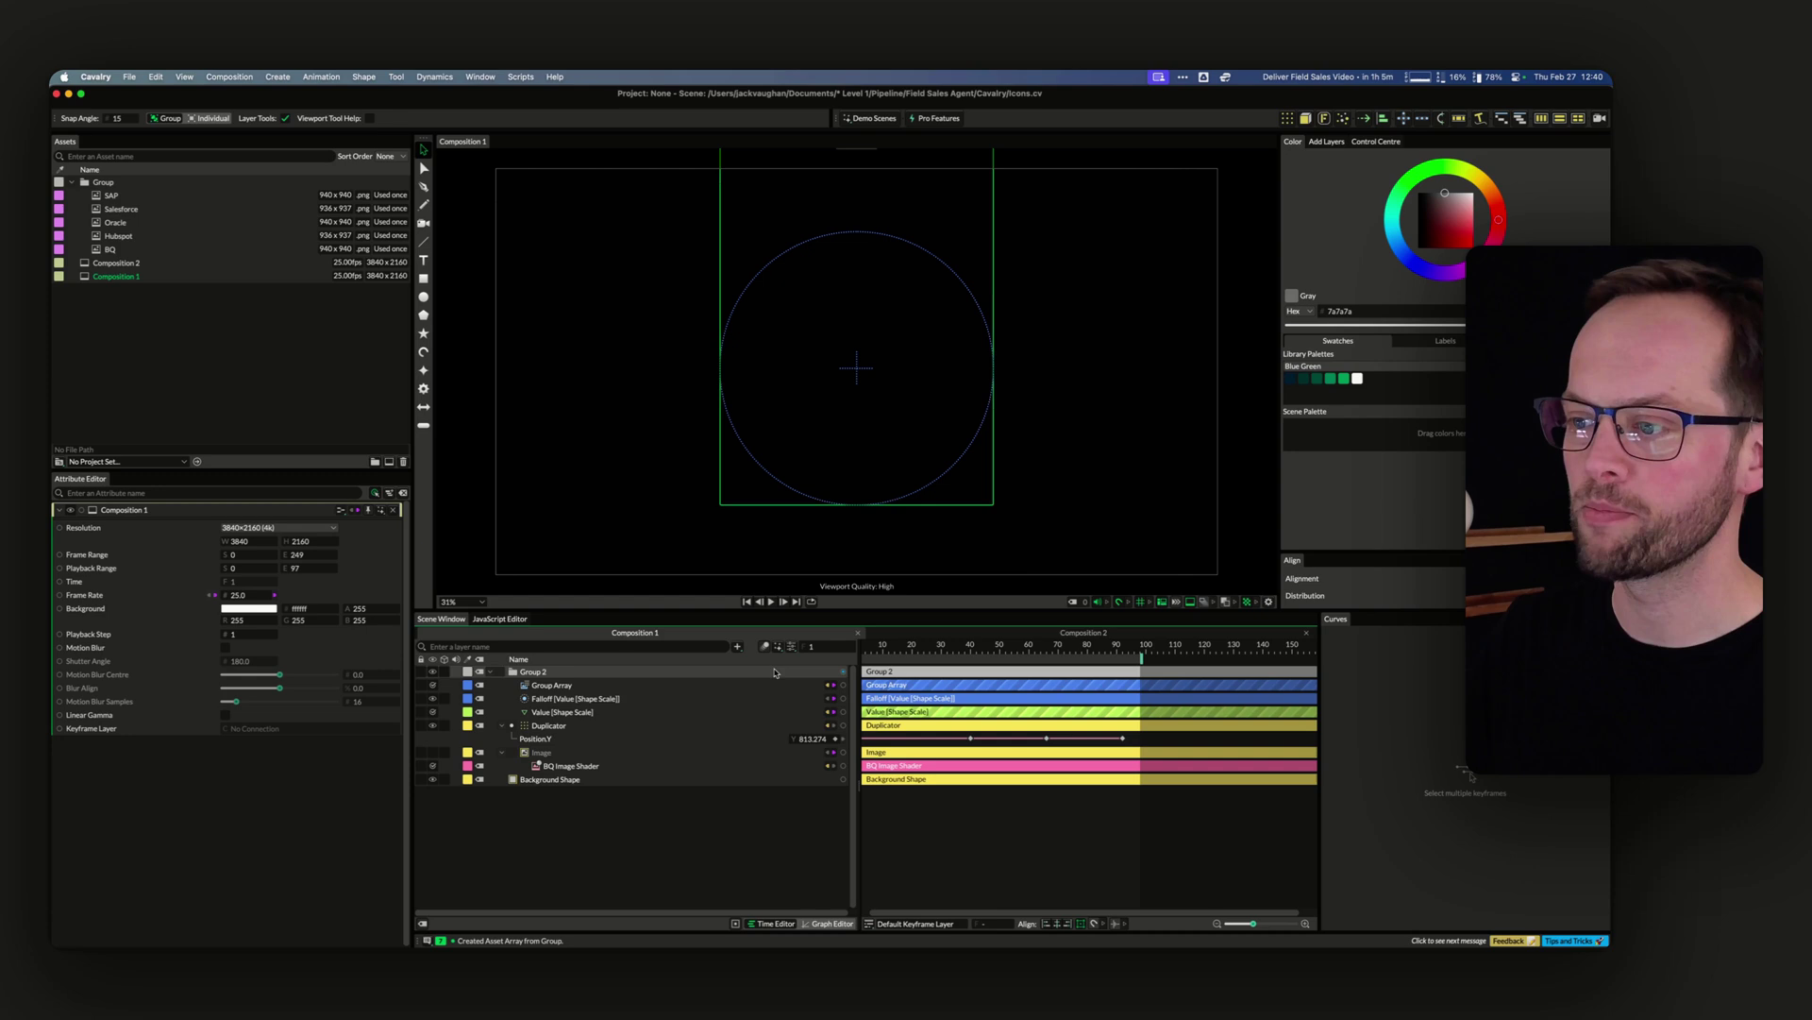
pyautogui.press('super+space')
pyautogui.press('Return')
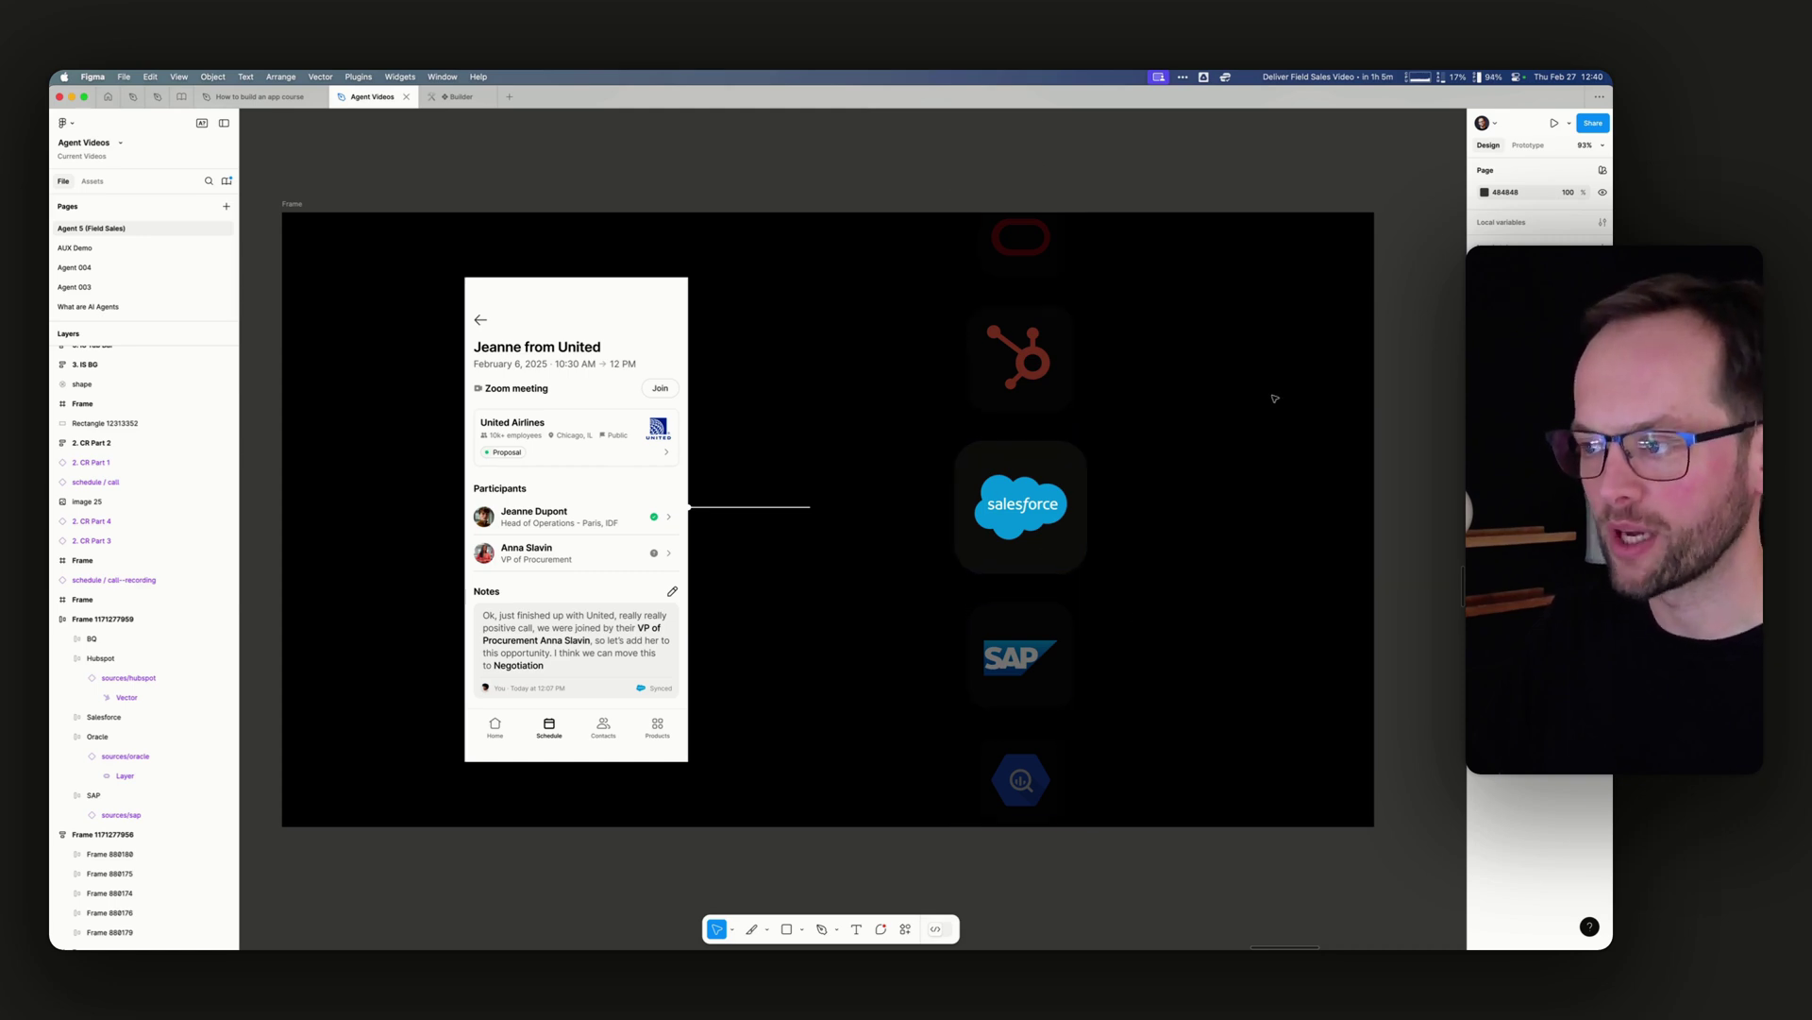
# Back in Cavalry, play Composition 1's logo scroll through once and stop it
pyautogui.press('super+Tab')
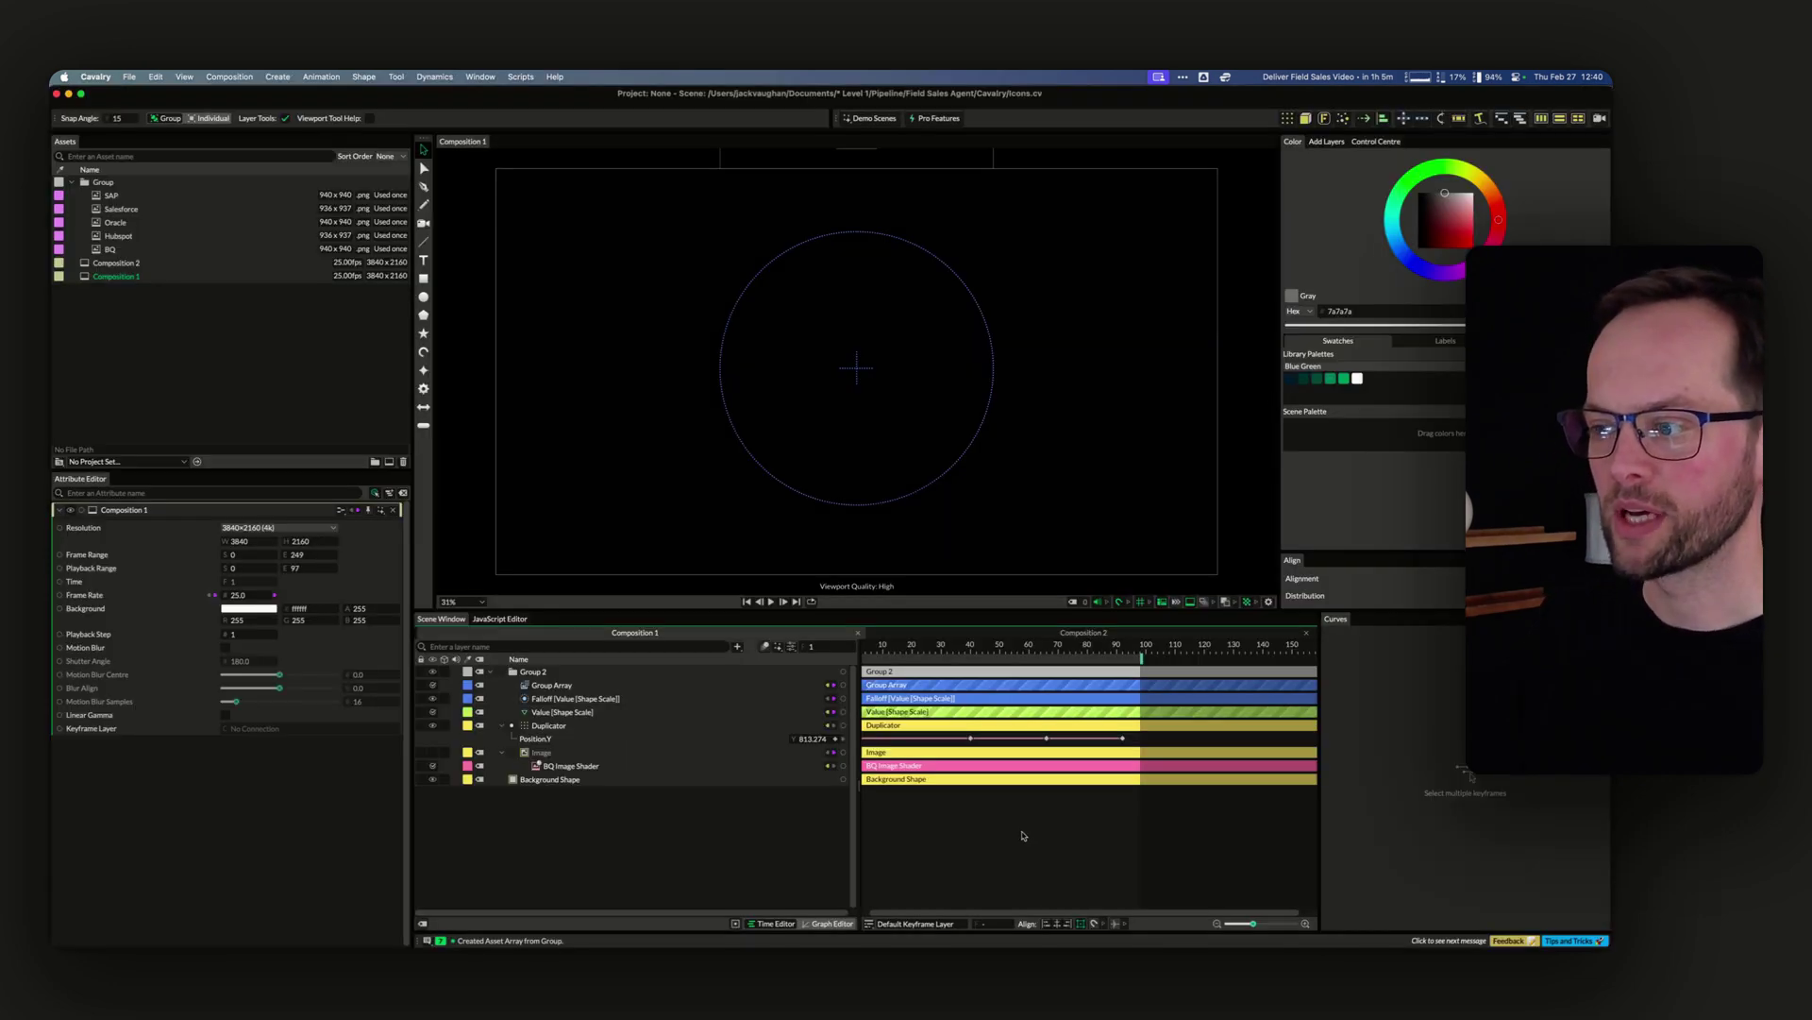
pyautogui.press('space')
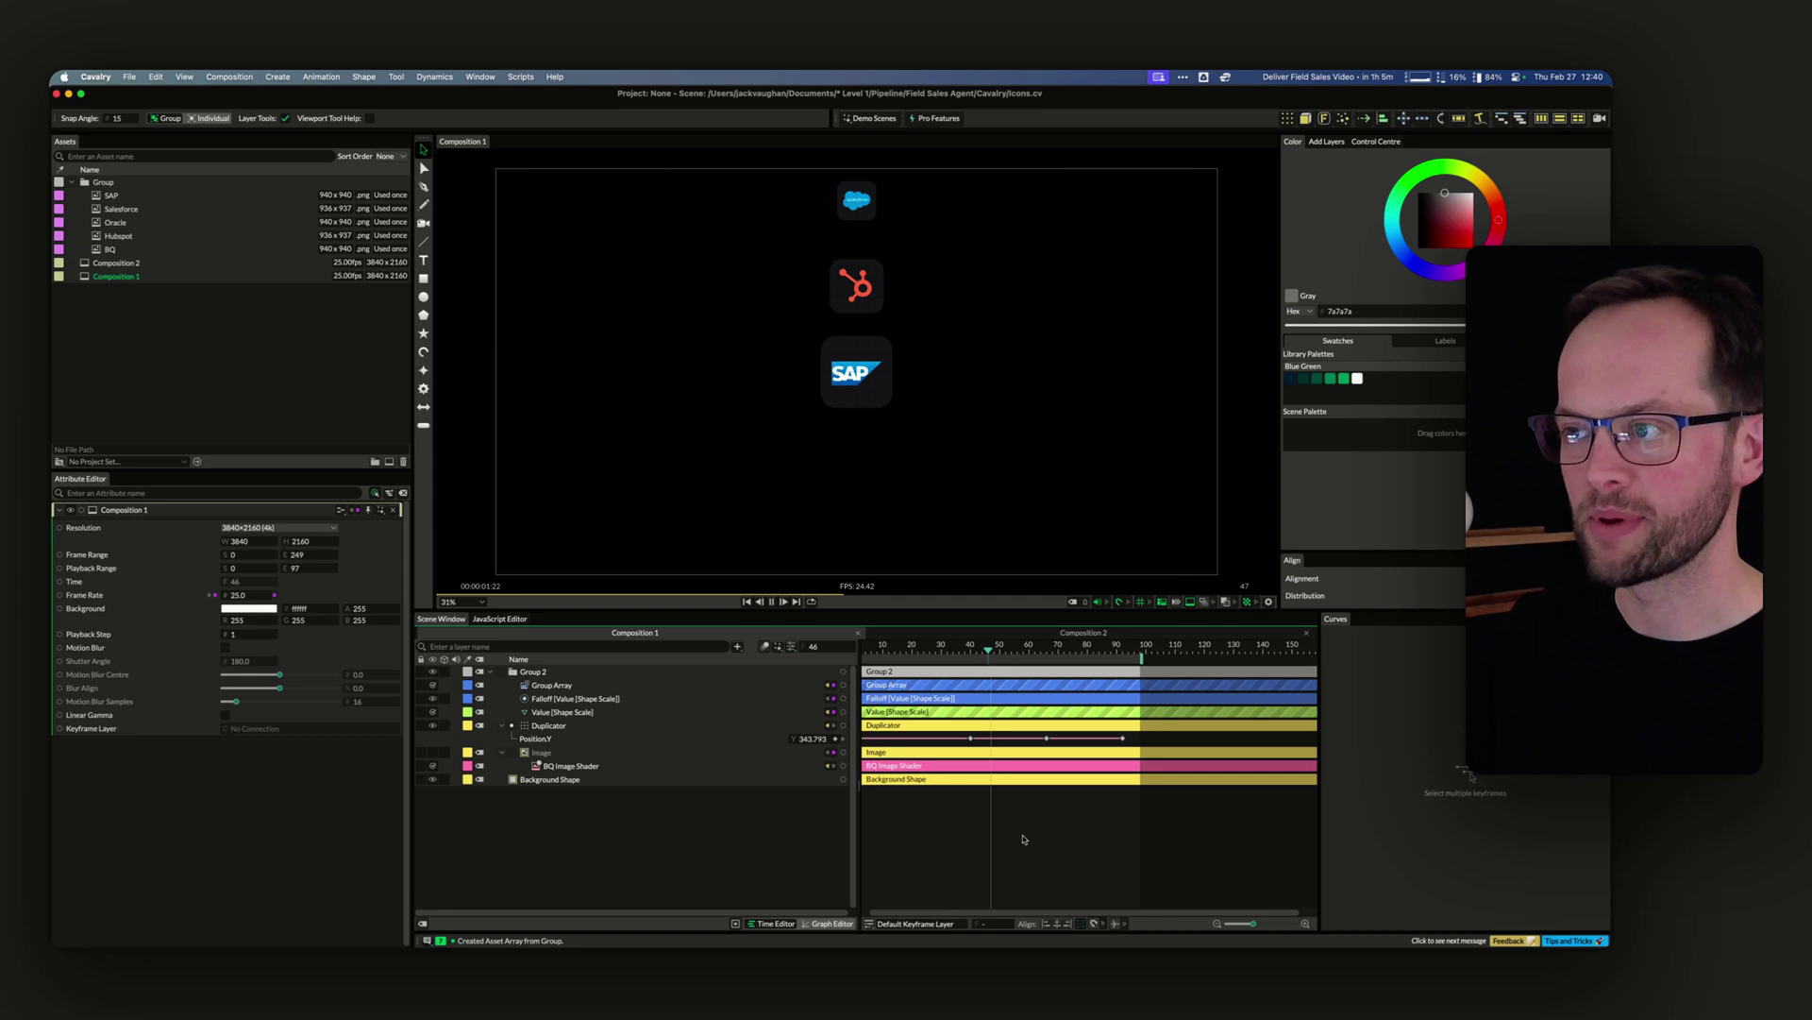
pyautogui.press('space')
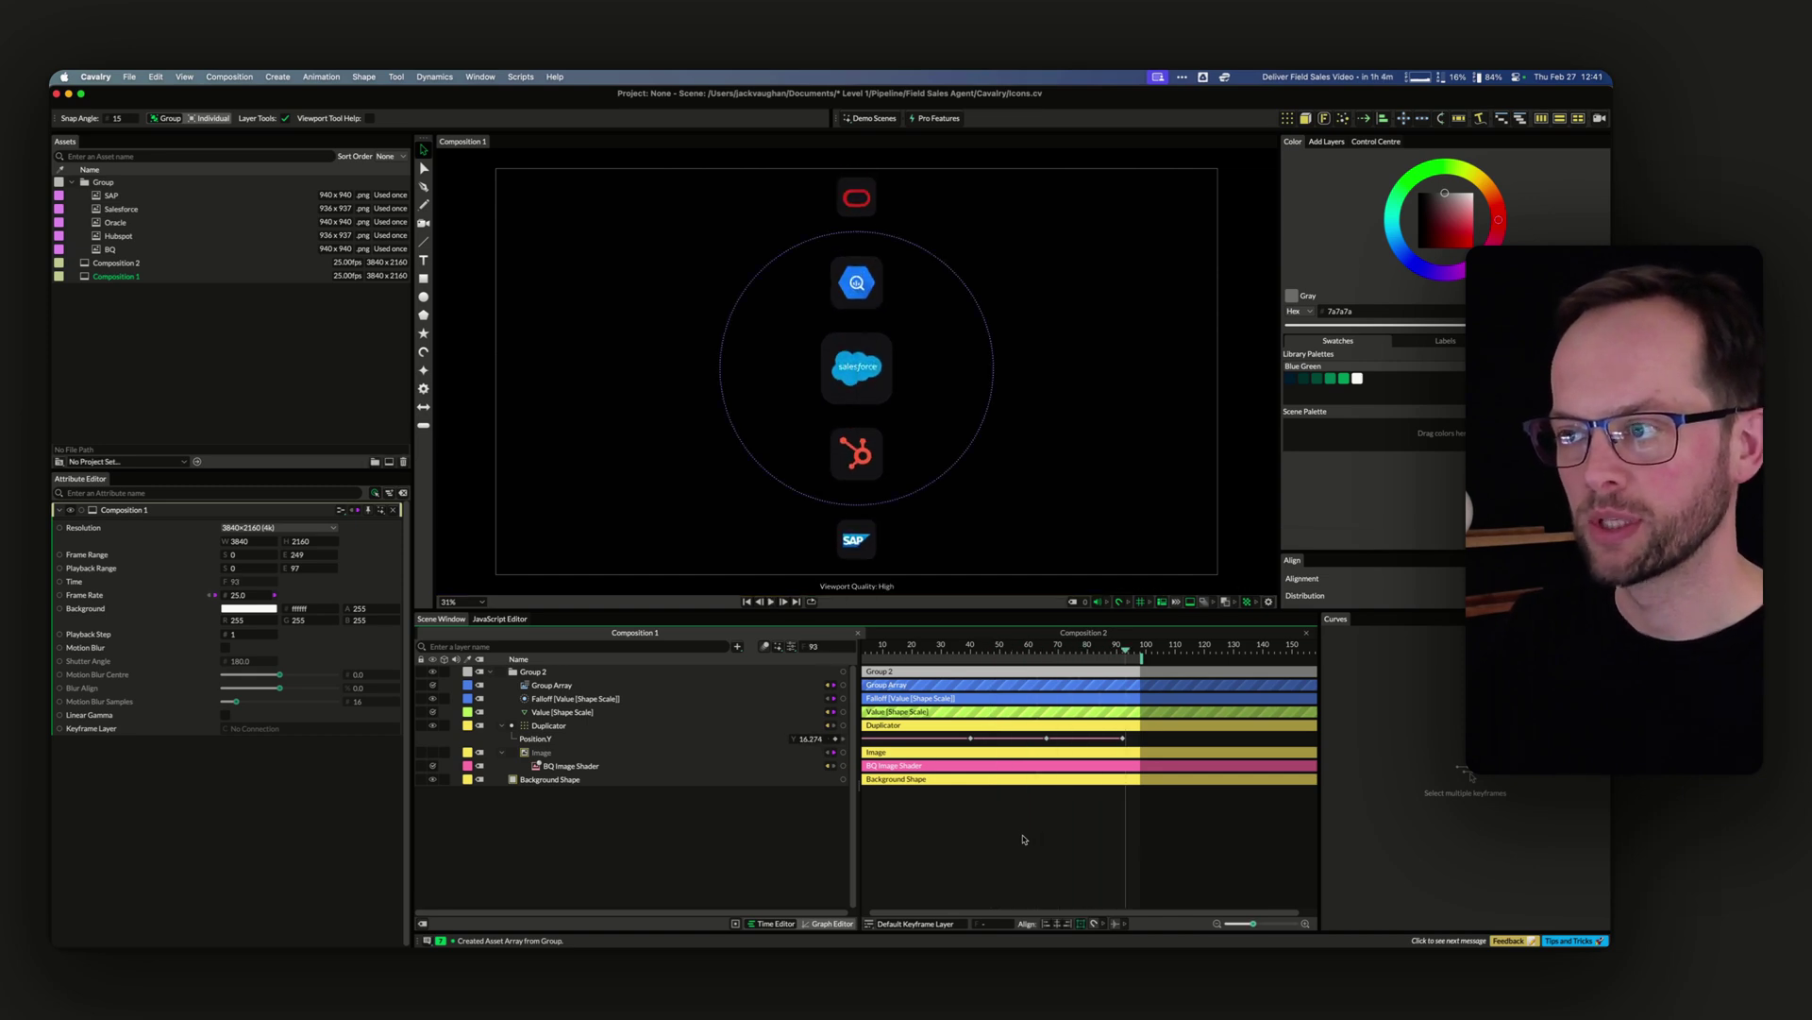
# Open Composition 2 from the Assets panel
pyautogui.doubleClick(142, 263)
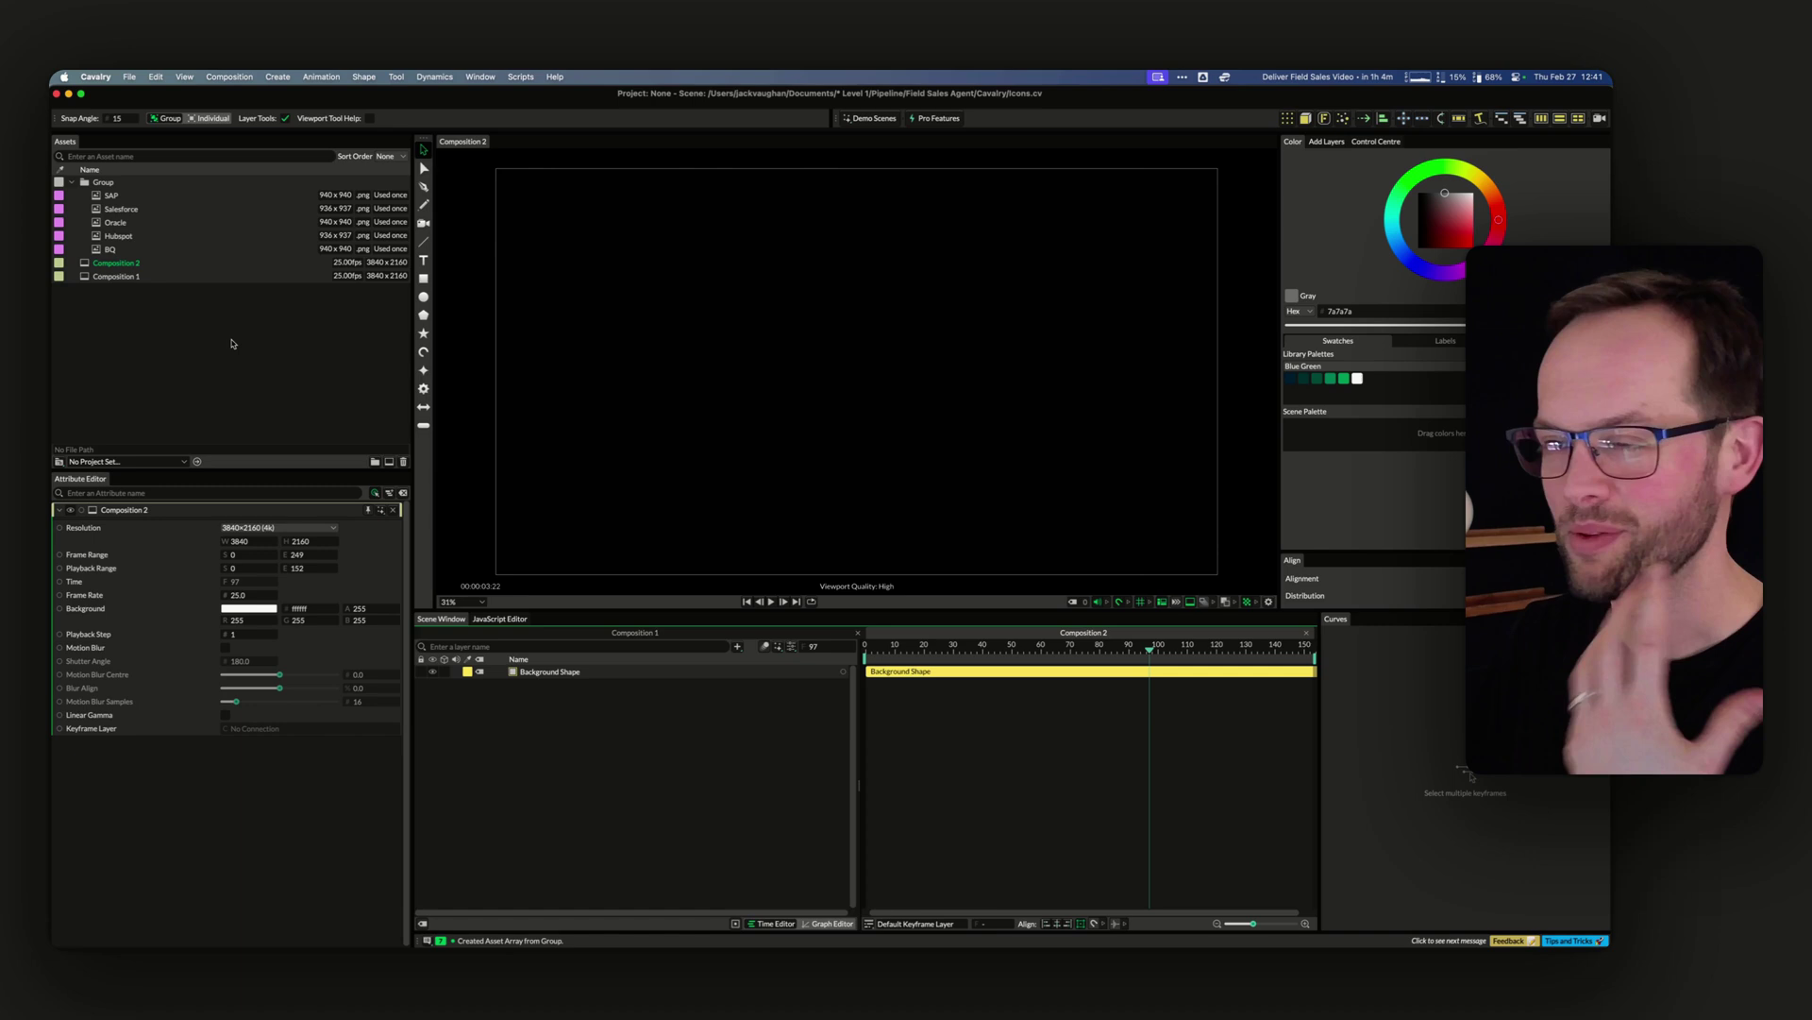
# Create an array from the logo Group assets and select the new Group Array layer
pyautogui.rightClick(136, 183)
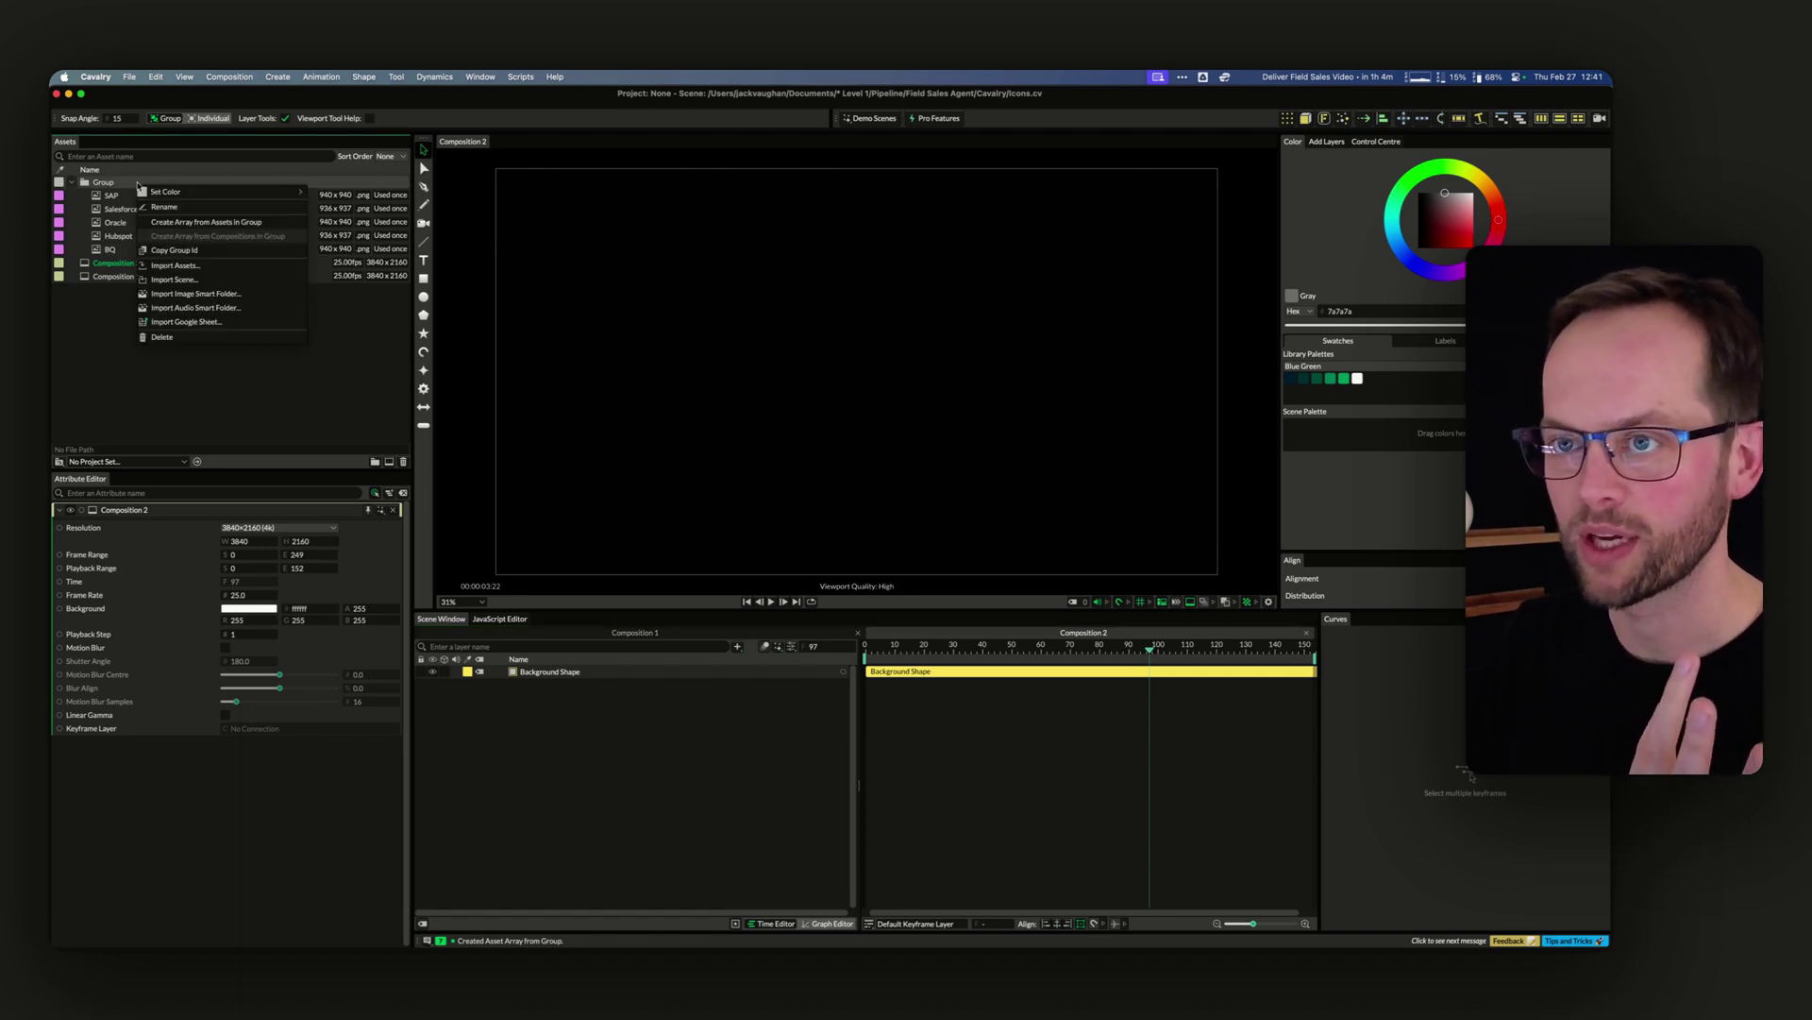
pyautogui.click(206, 222)
pyautogui.click(540, 671)
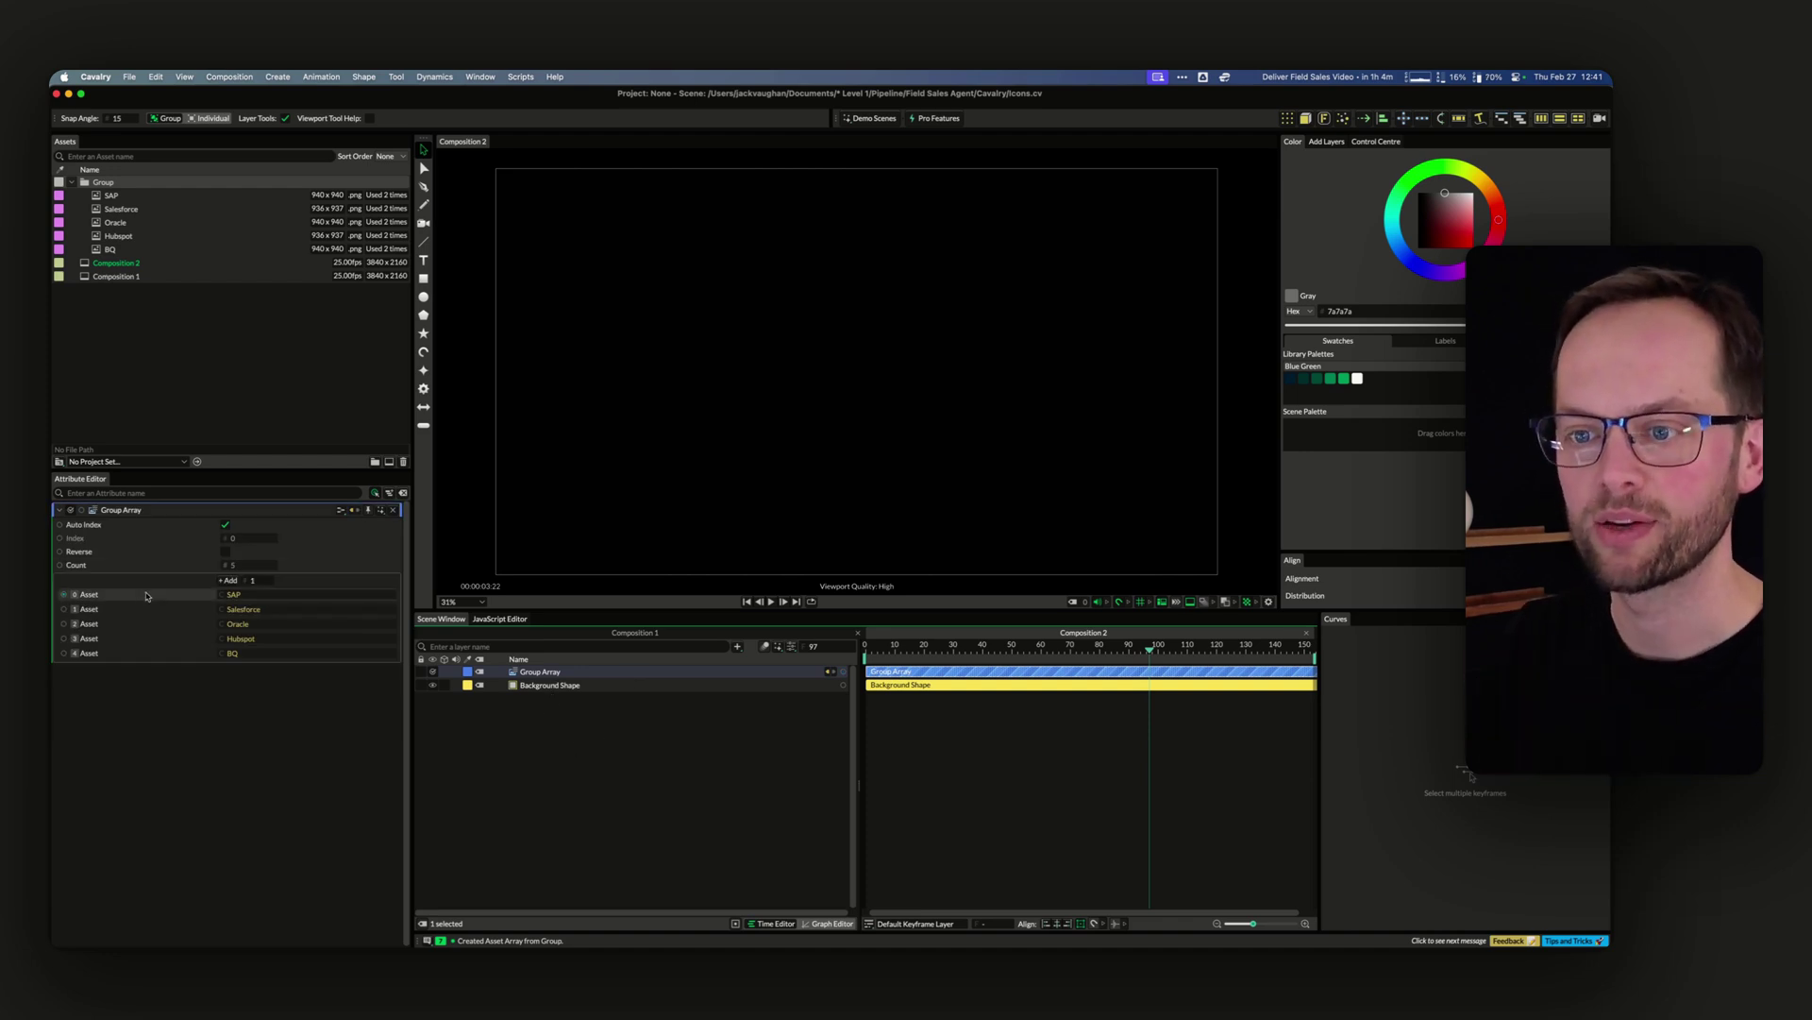
pyautogui.rightClick(120, 613)
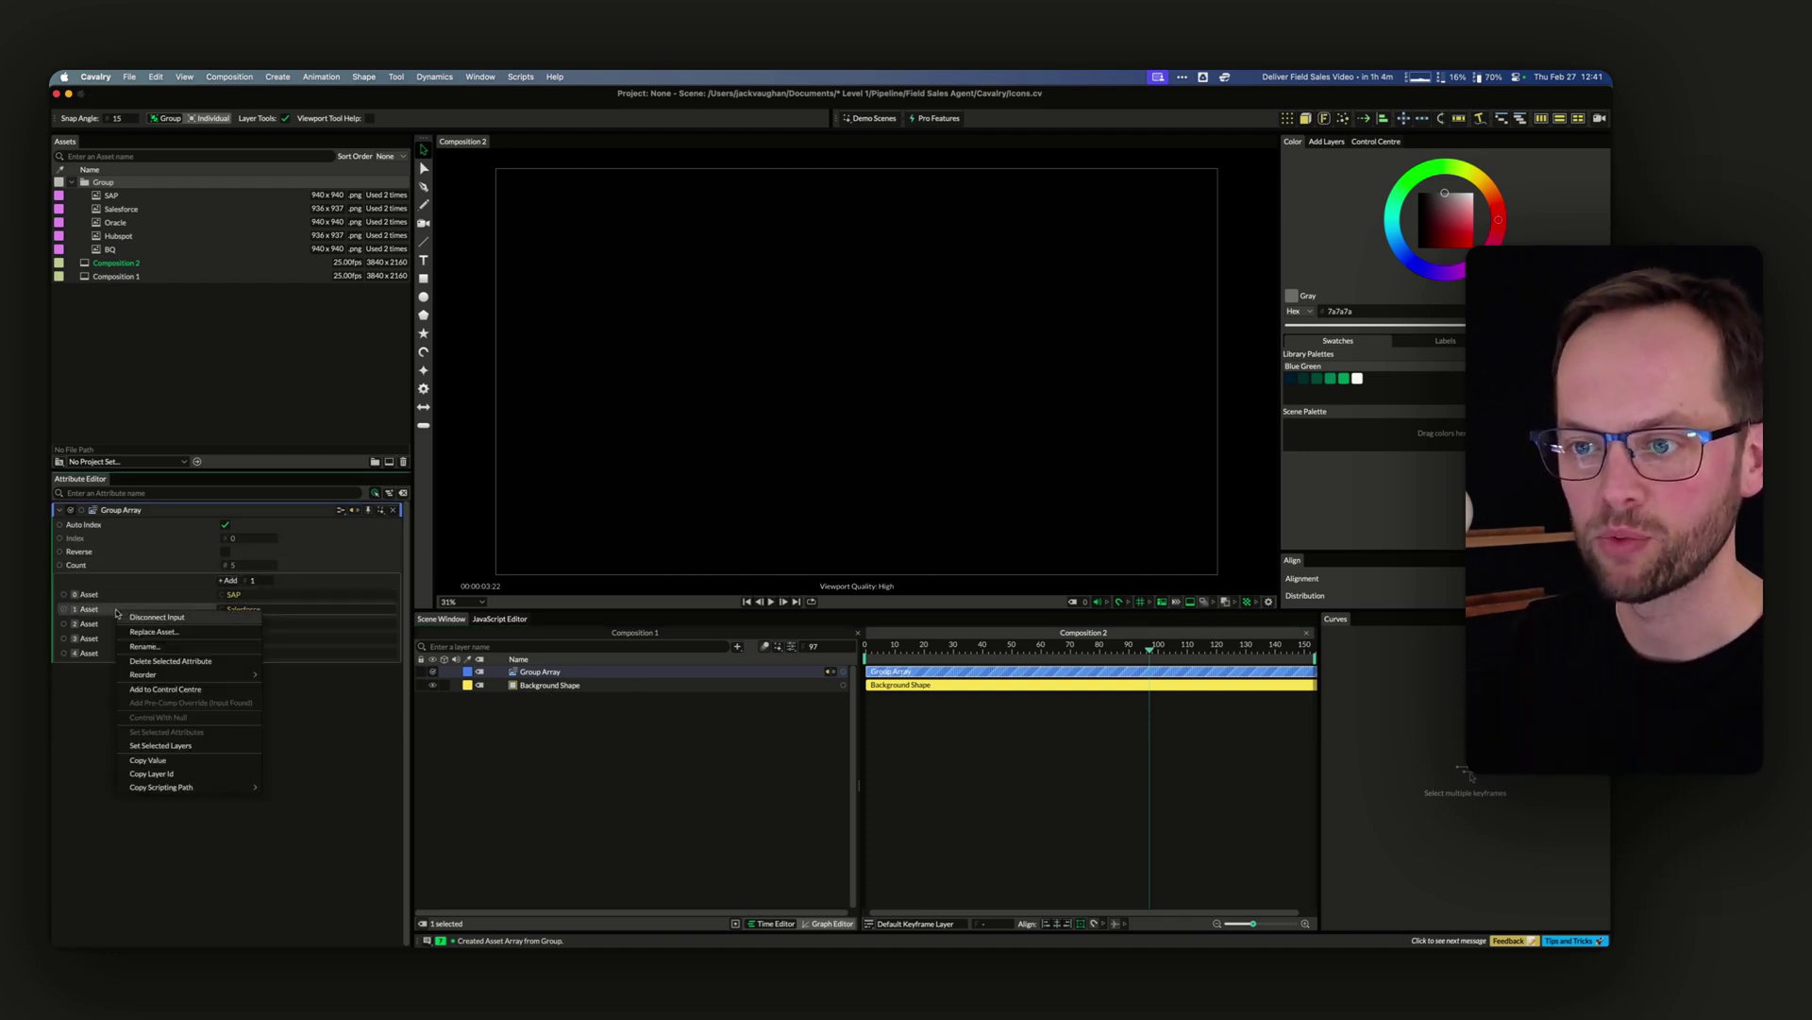
pyautogui.moveTo(169, 675)
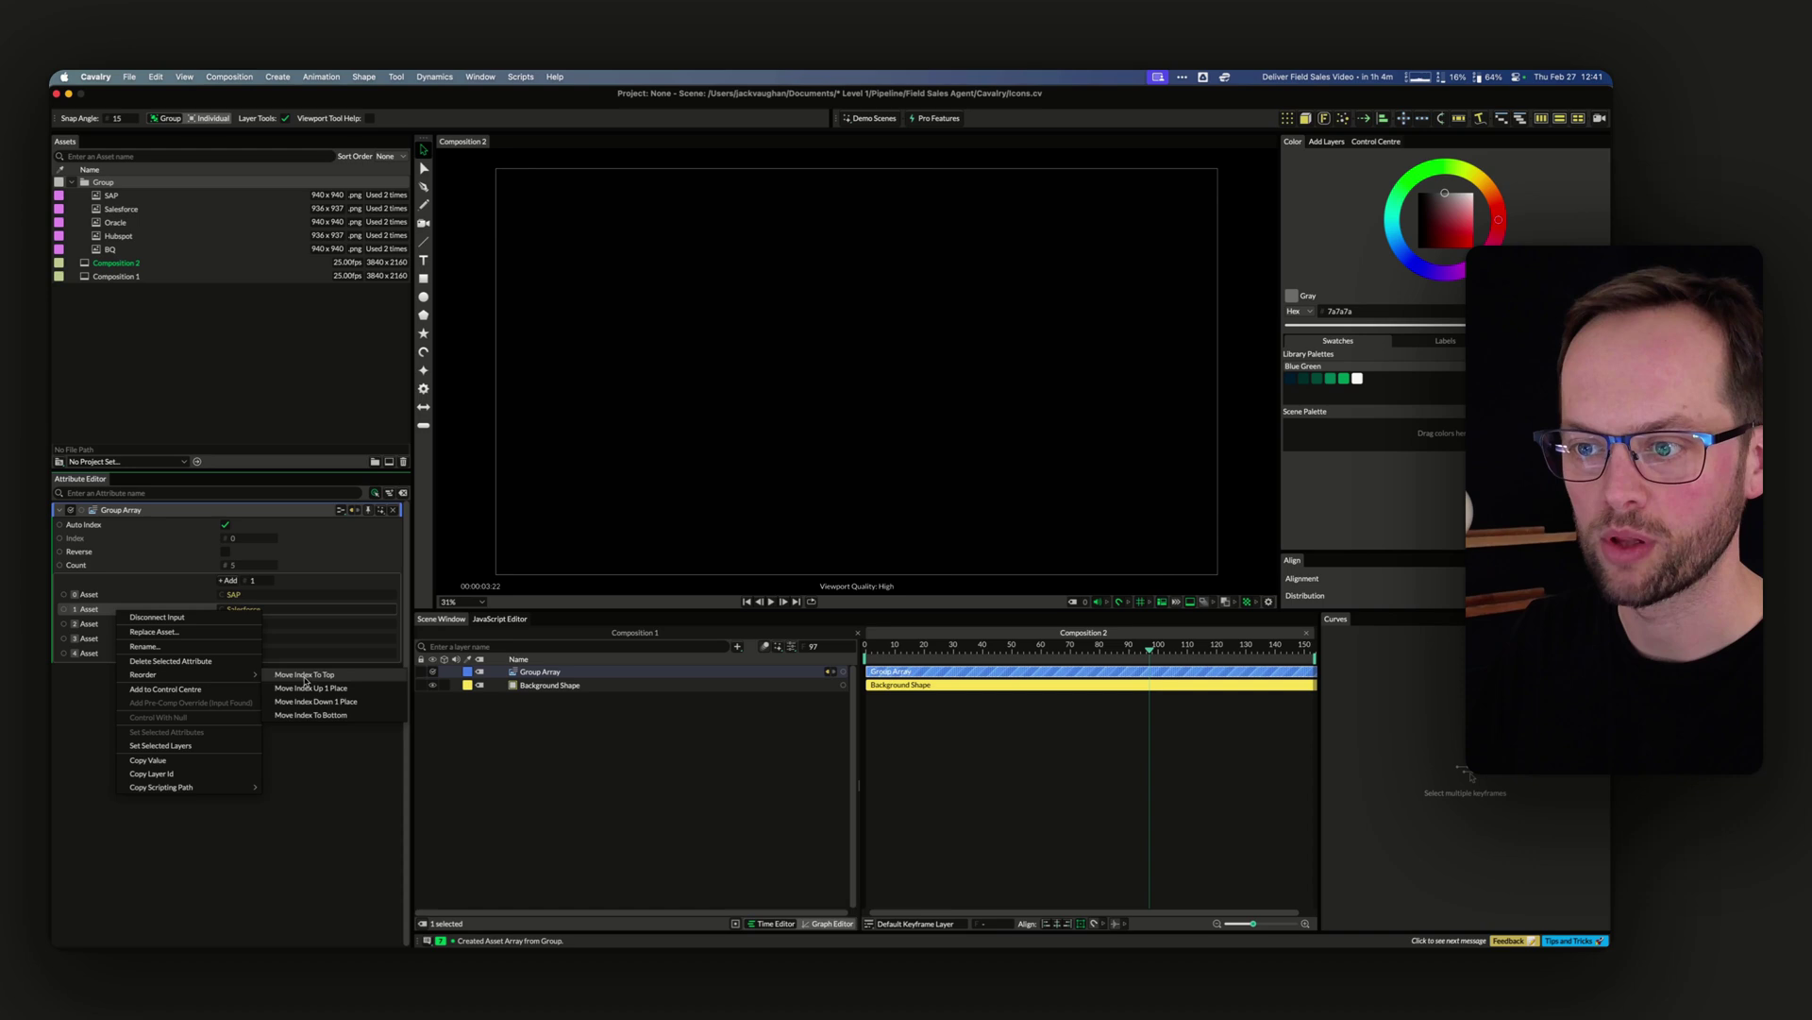
pyautogui.click(465, 772)
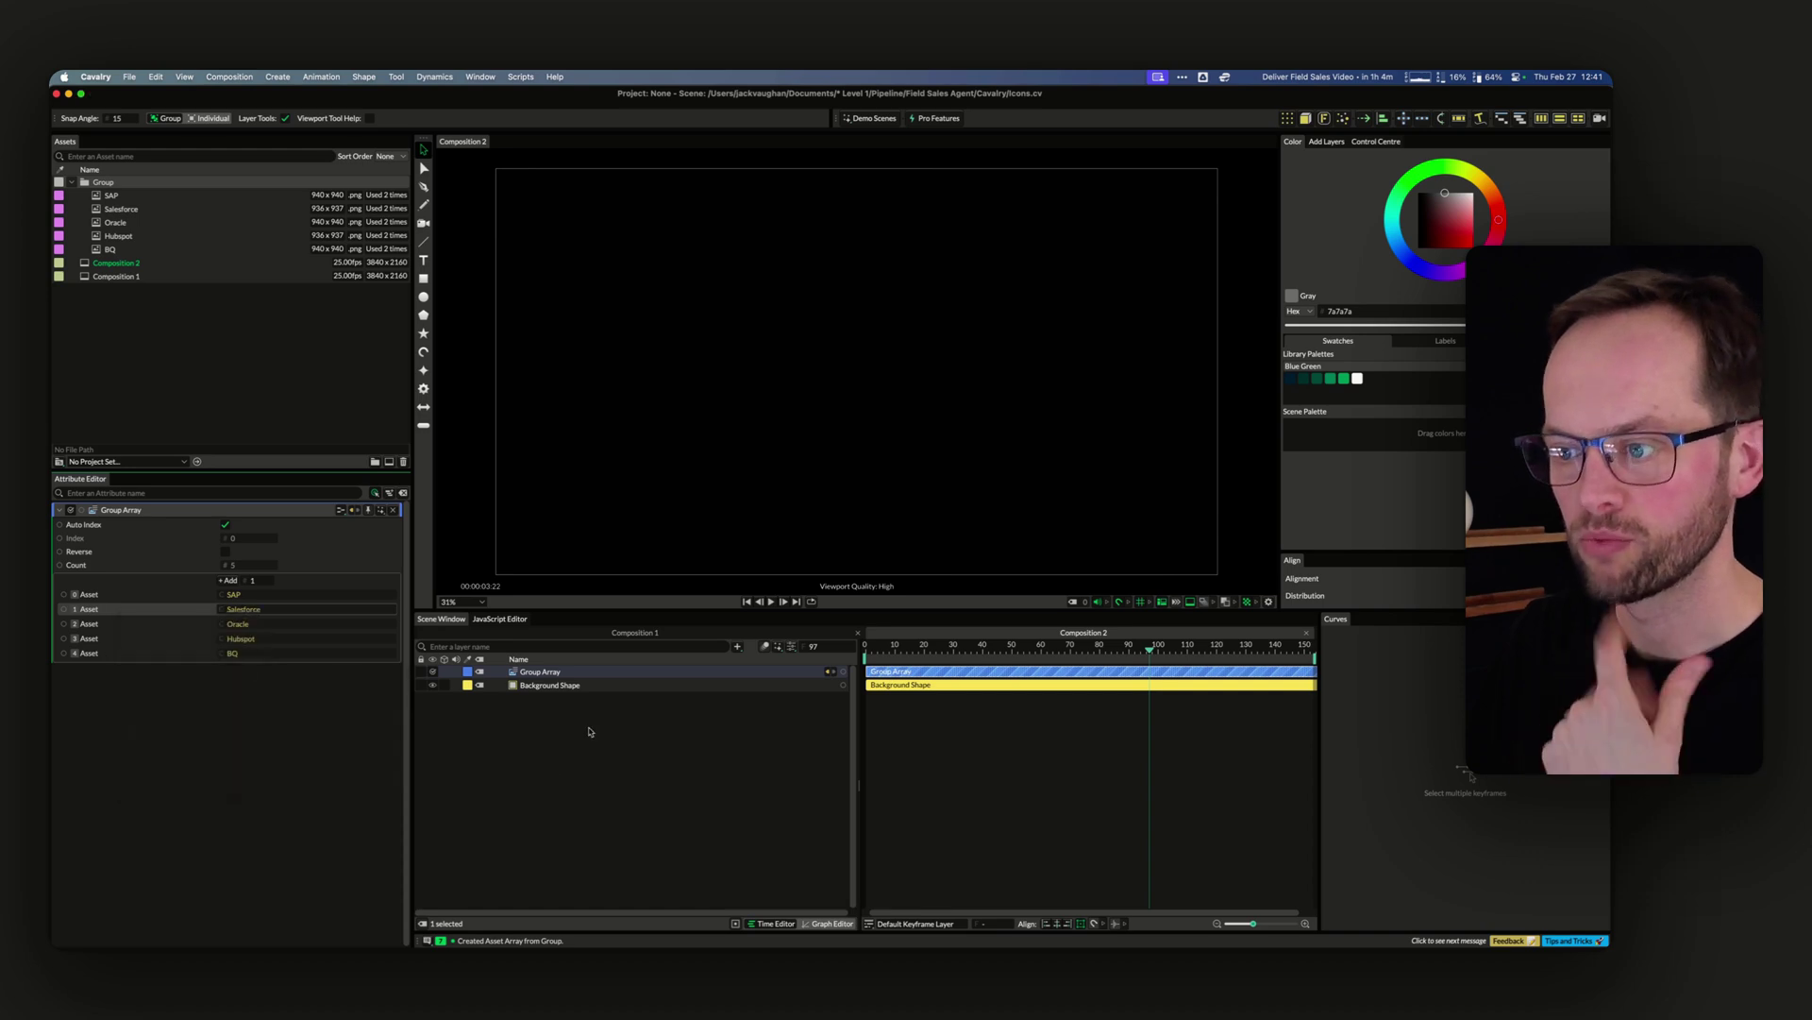
# Add a Duplicator with Linear distribution, Vertical direction and count 5
pyautogui.click(685, 733)
pyautogui.hotkey('ctrl', 'shift', 'd')
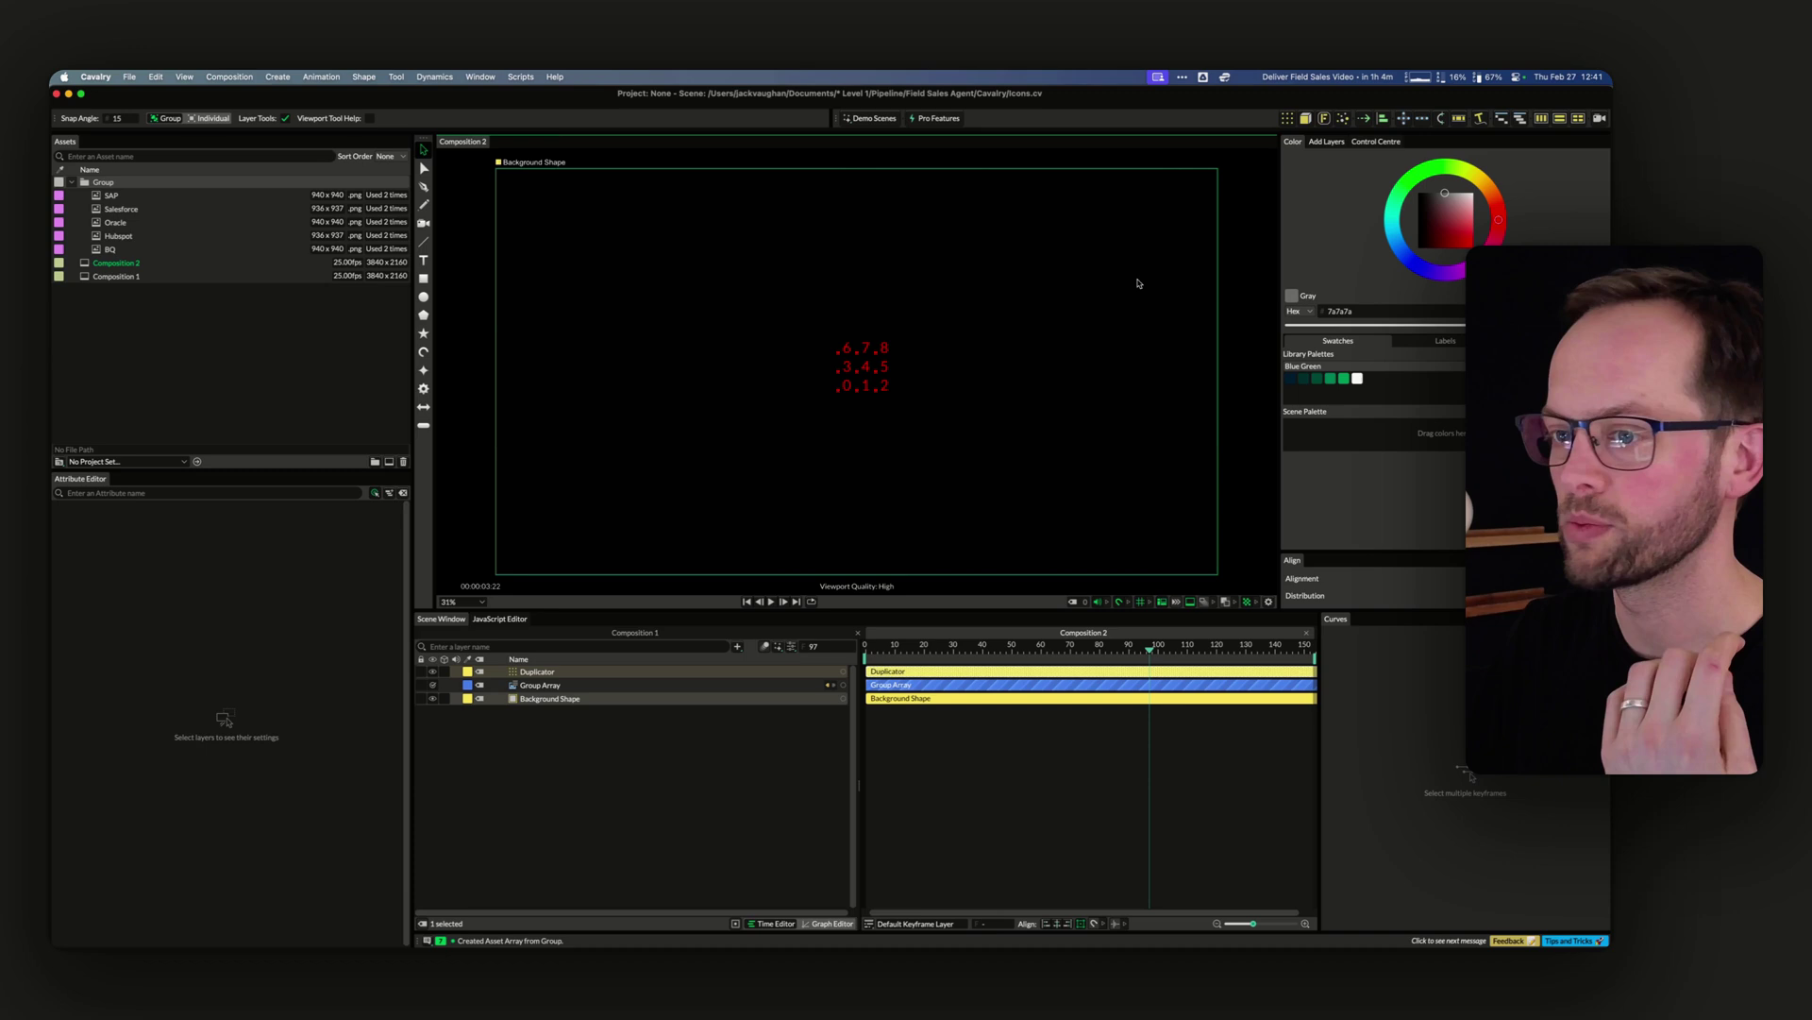
pyautogui.click(266, 692)
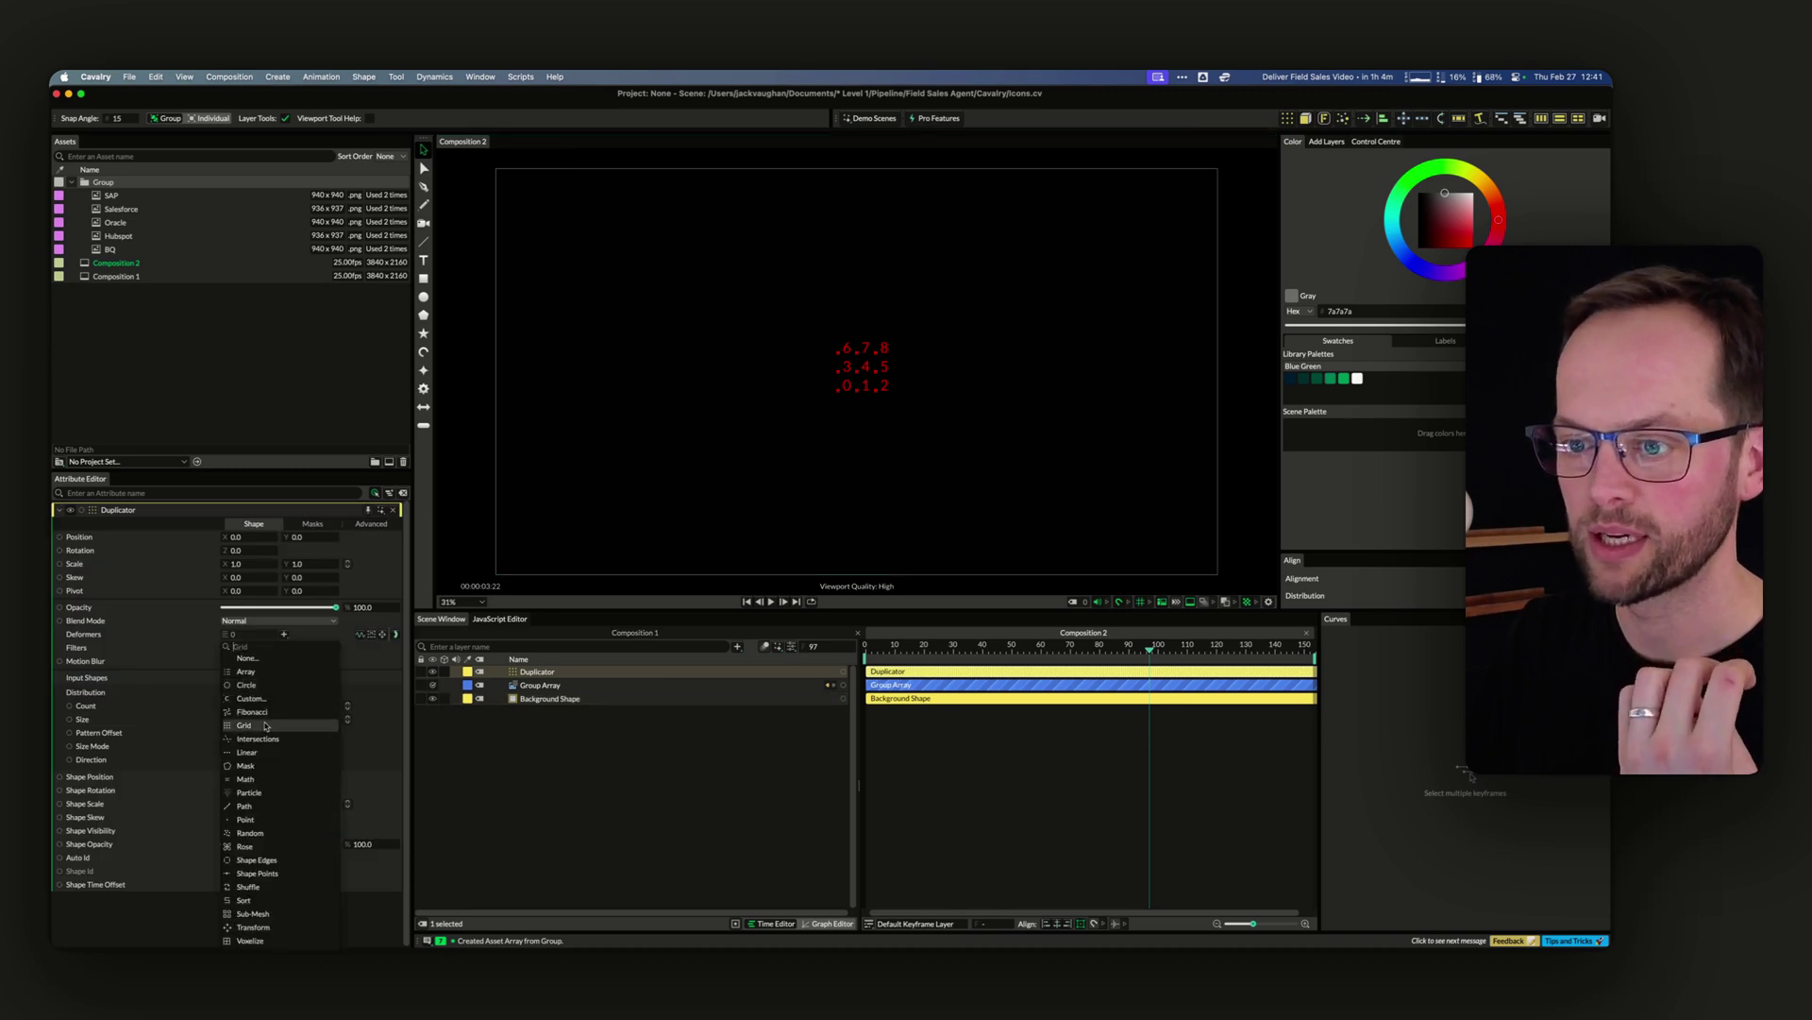
pyautogui.click(257, 751)
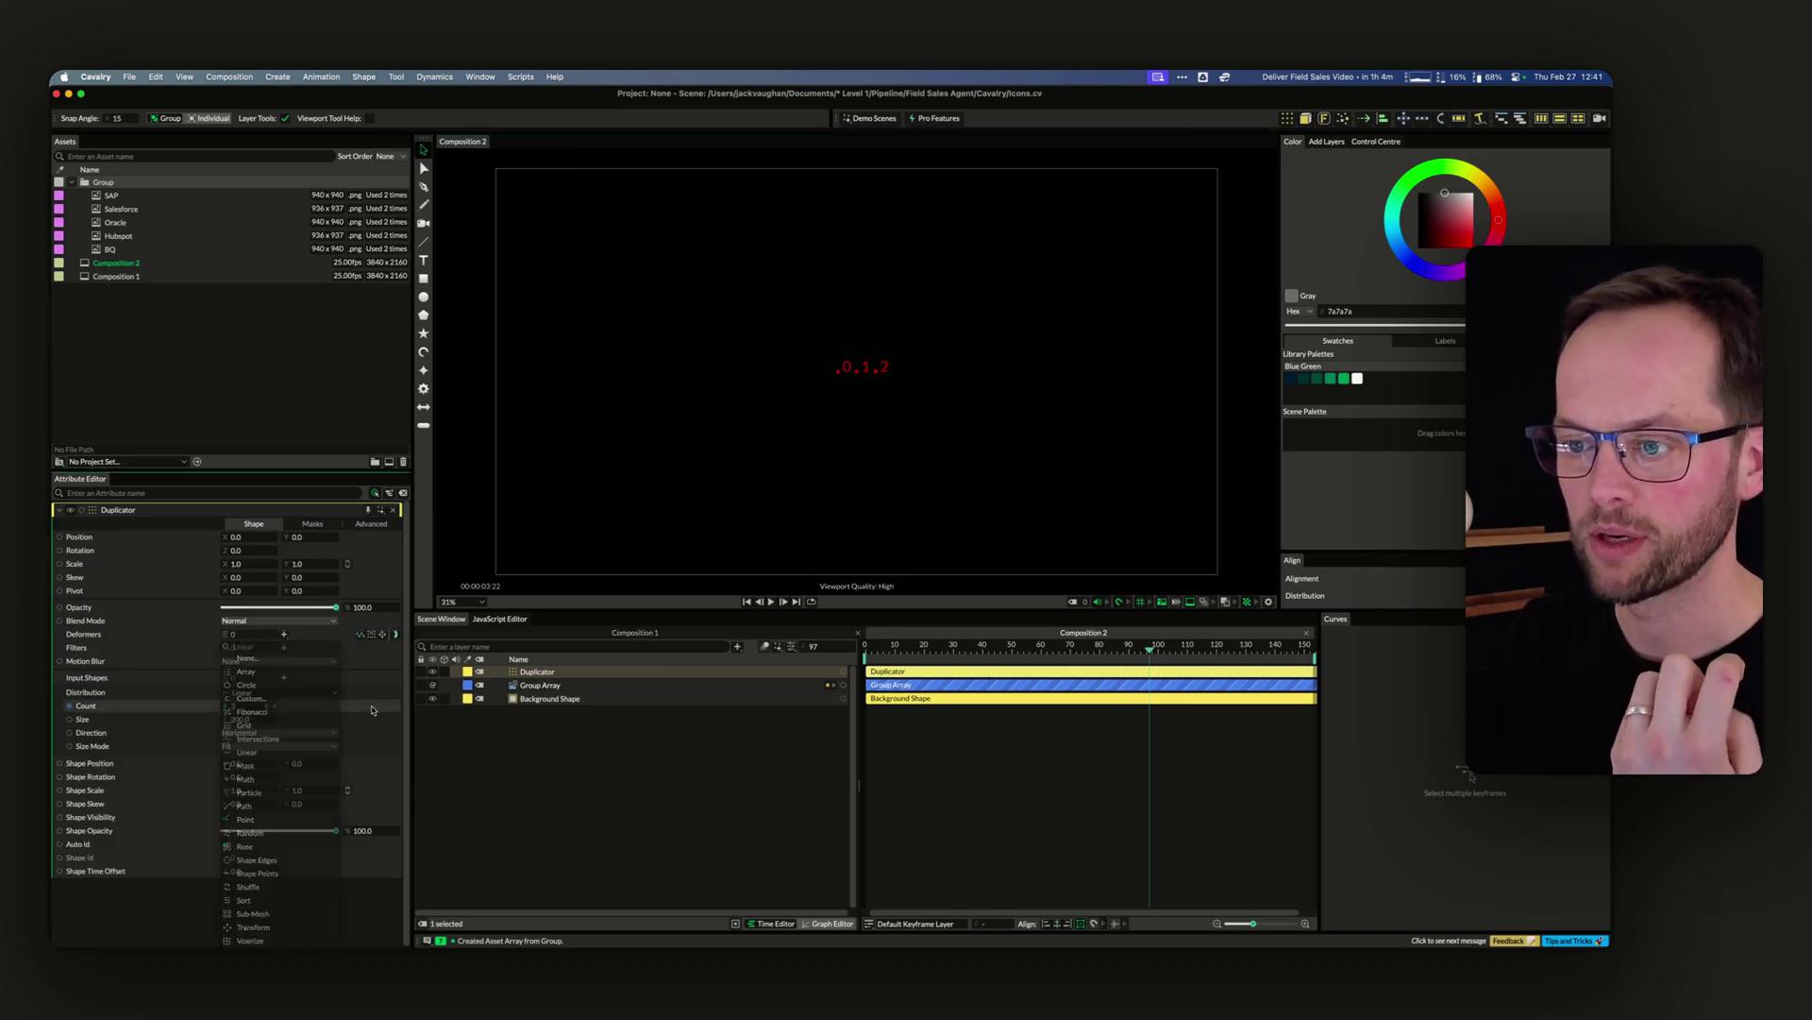
pyautogui.click(255, 733)
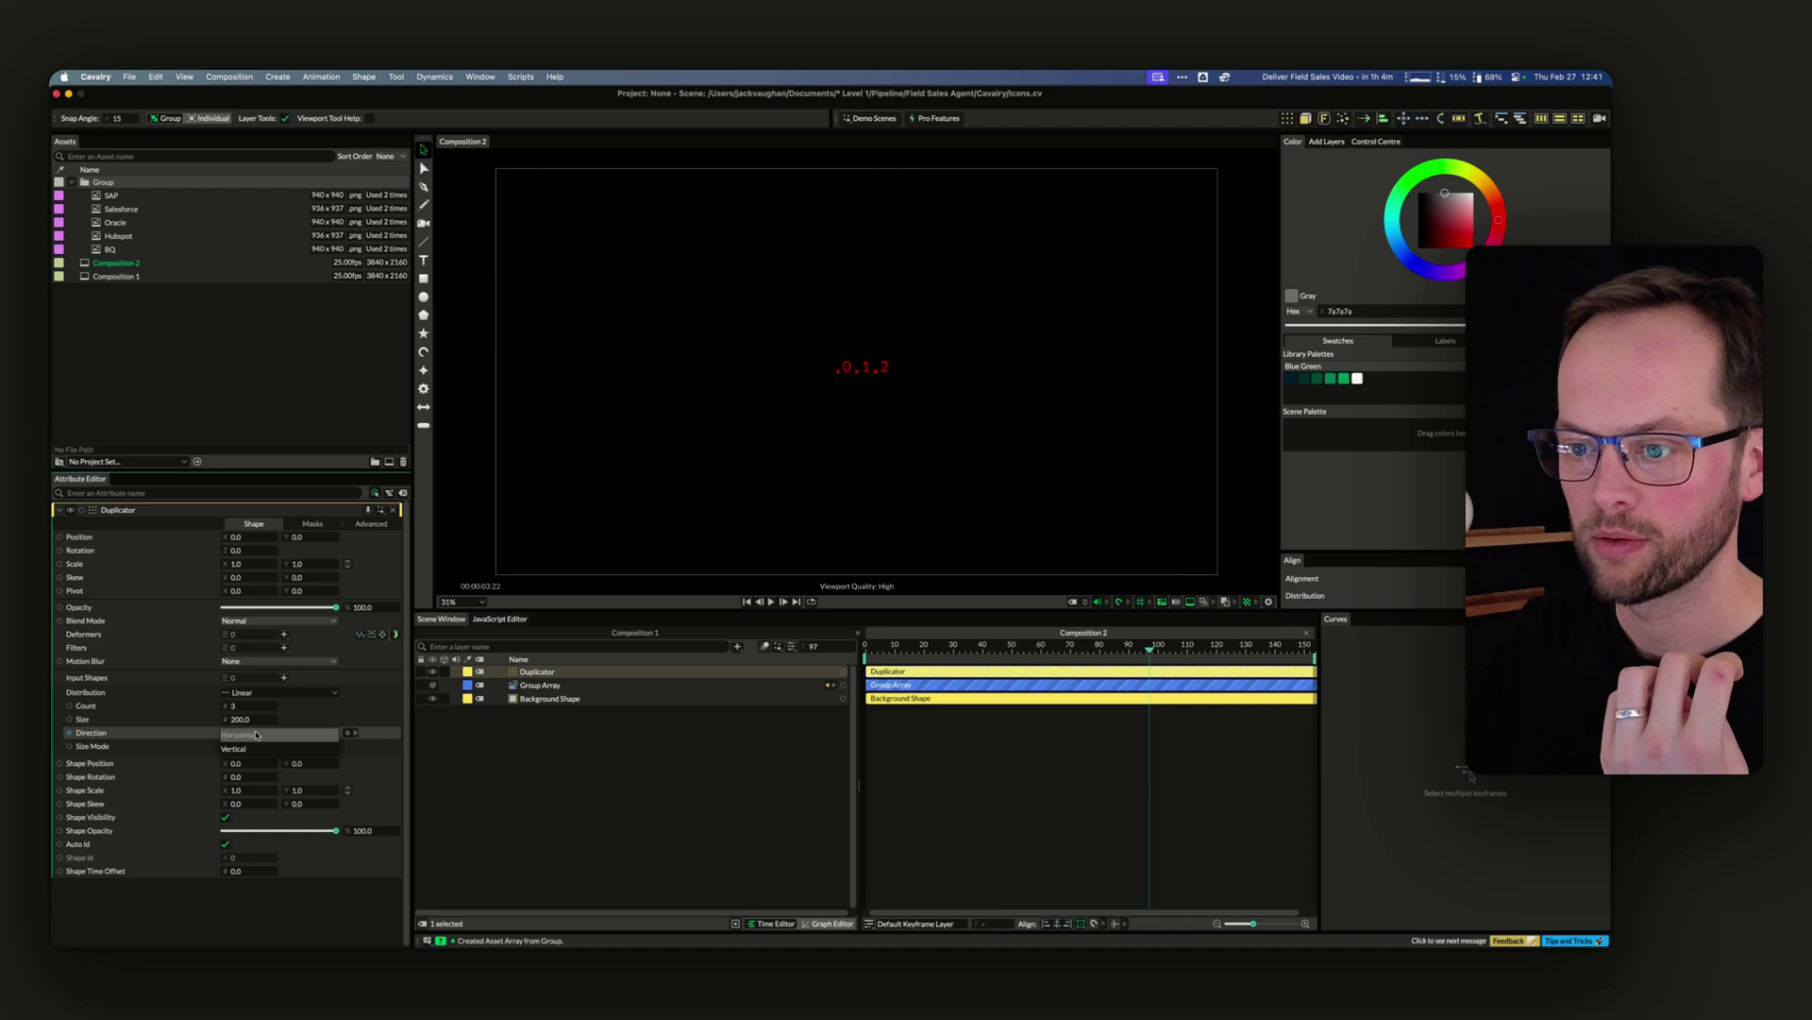
pyautogui.click(255, 746)
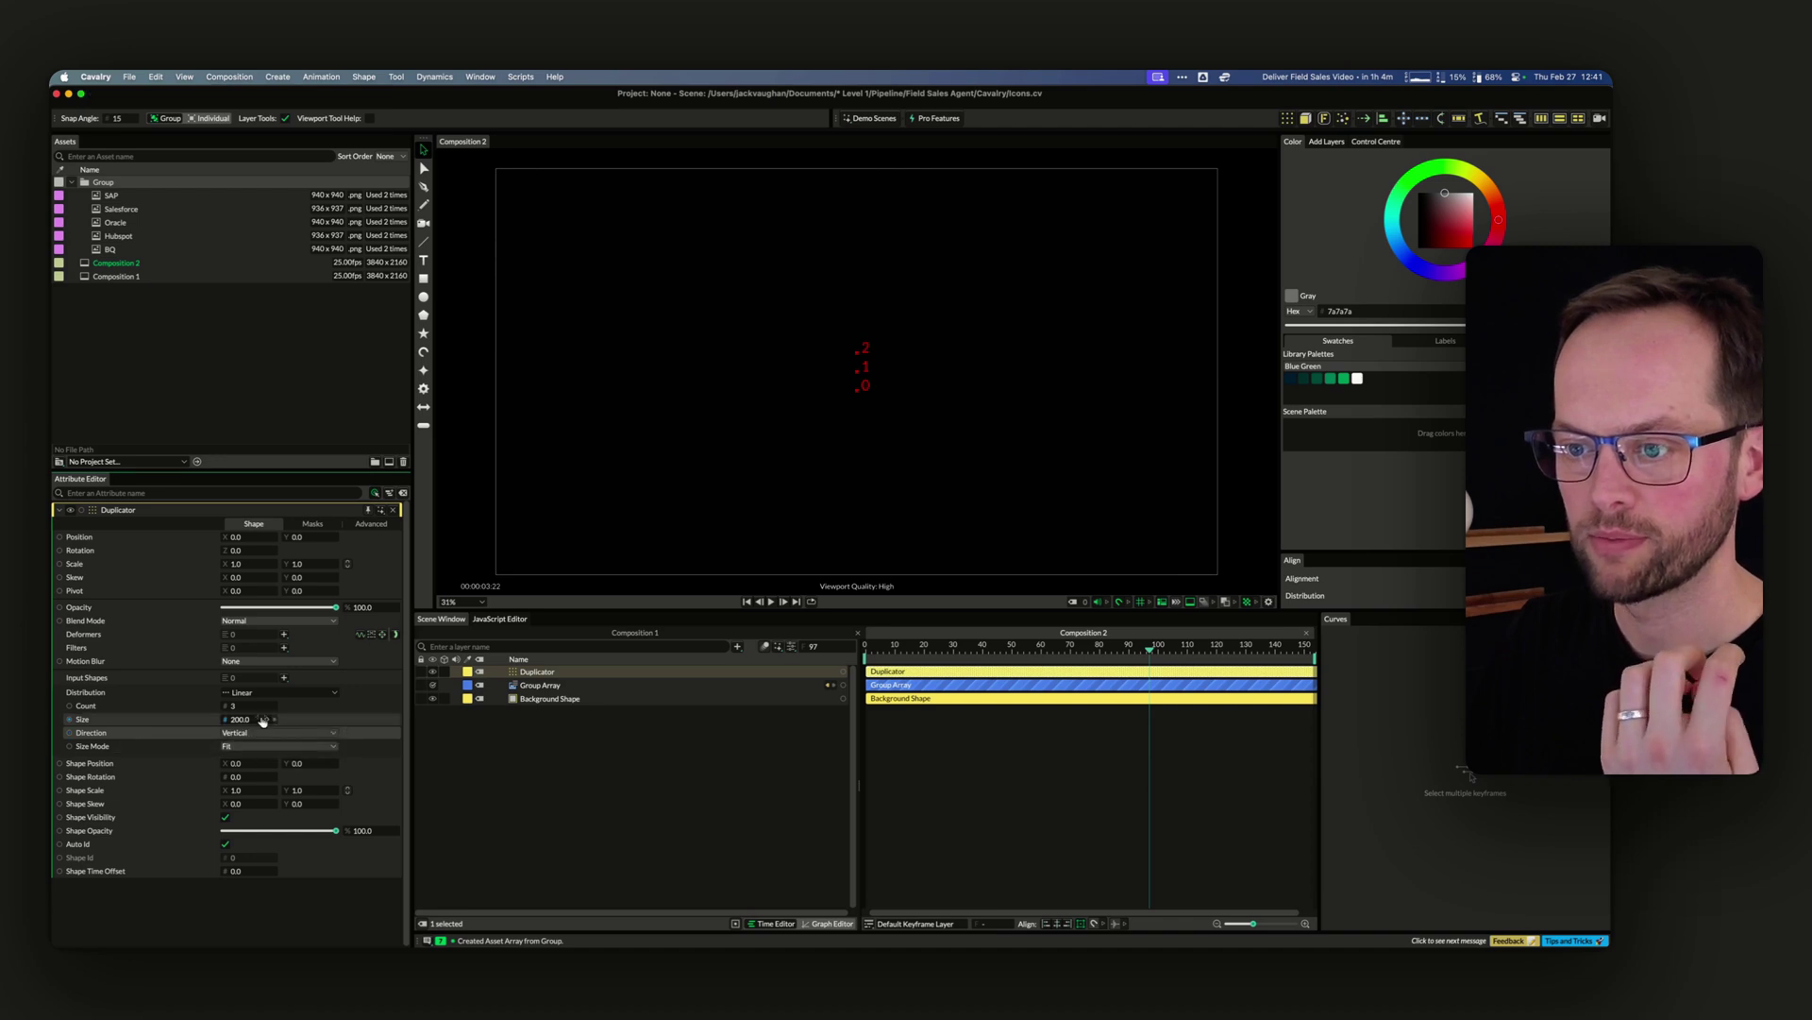
pyautogui.click(249, 706)
pyautogui.click(543, 797)
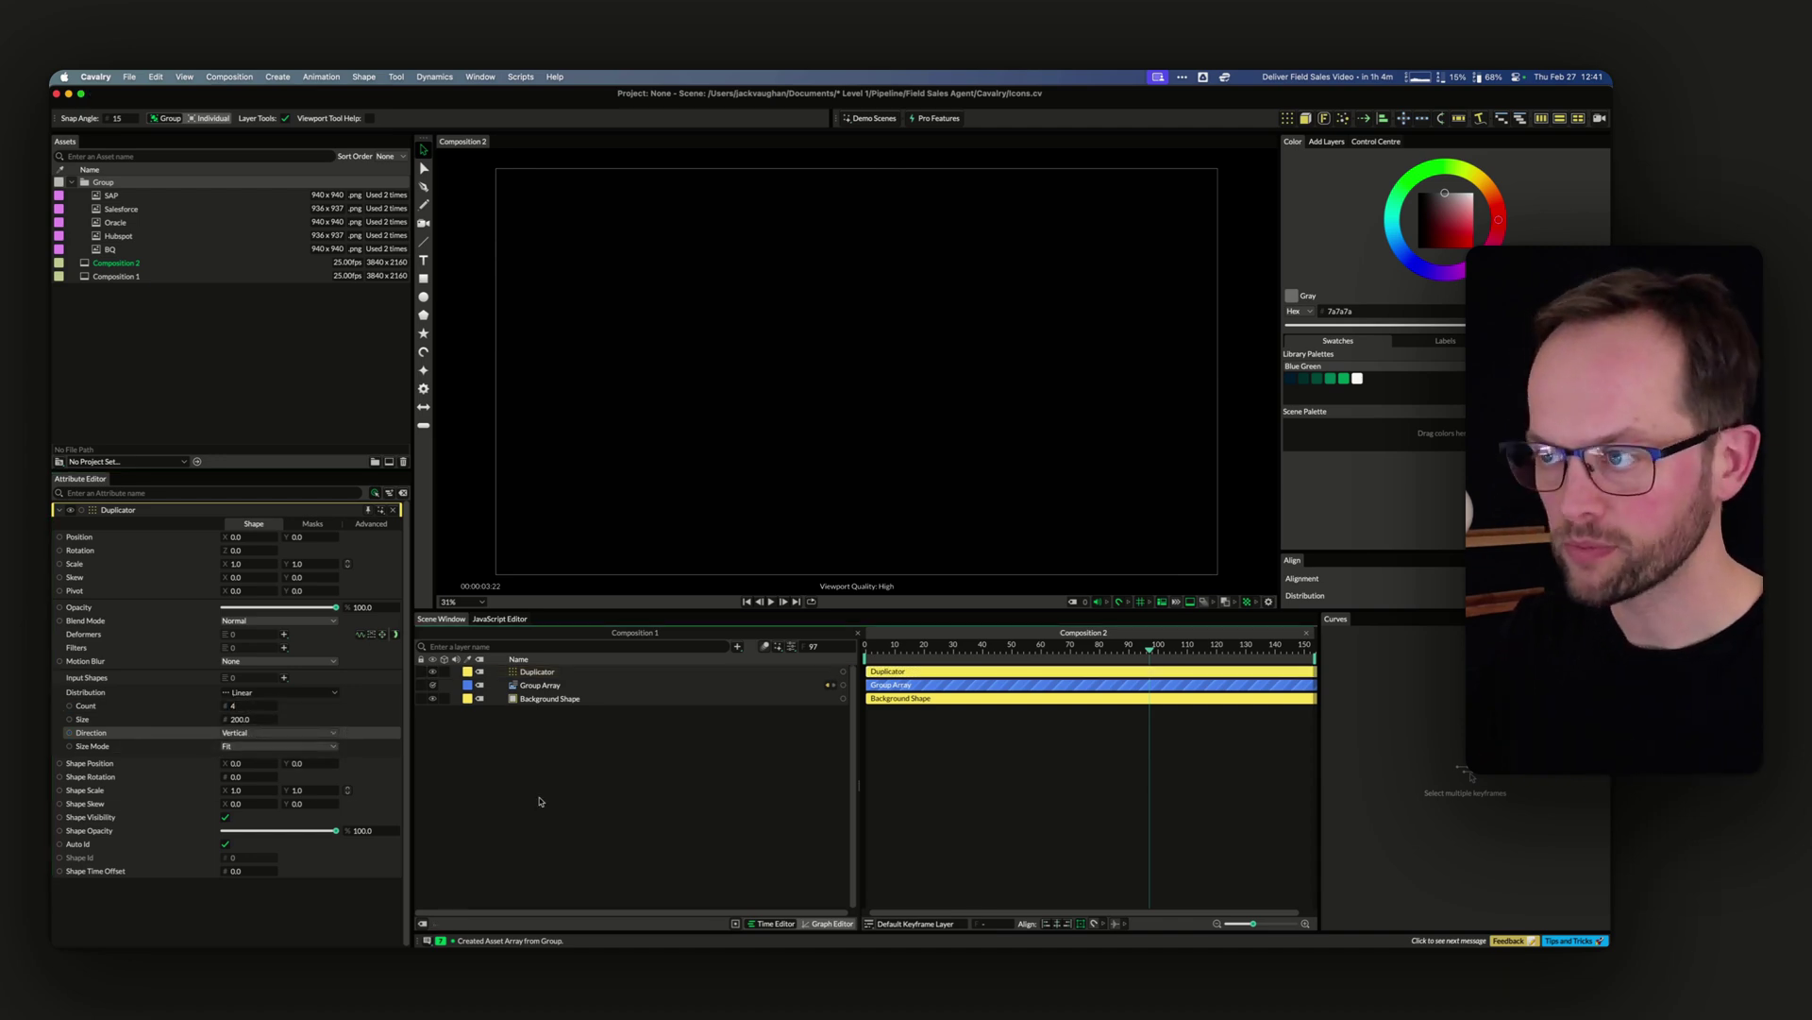
pyautogui.click(540, 672)
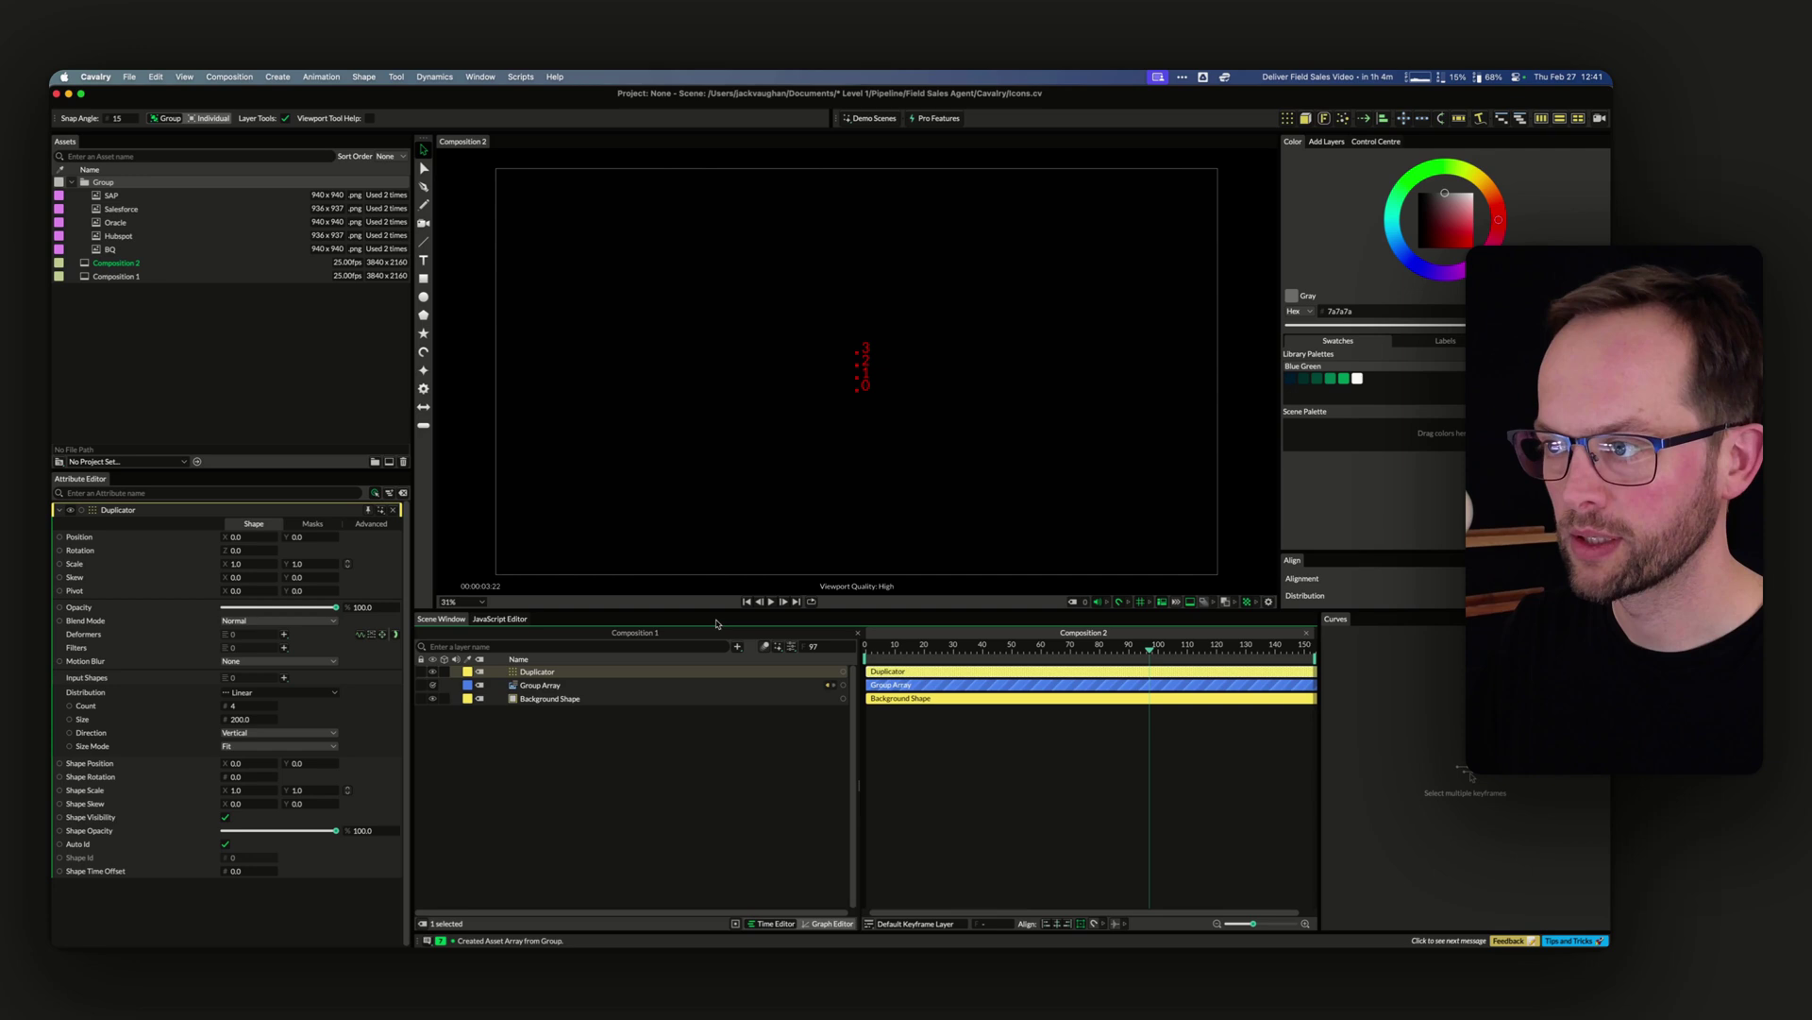
pyautogui.click(247, 706)
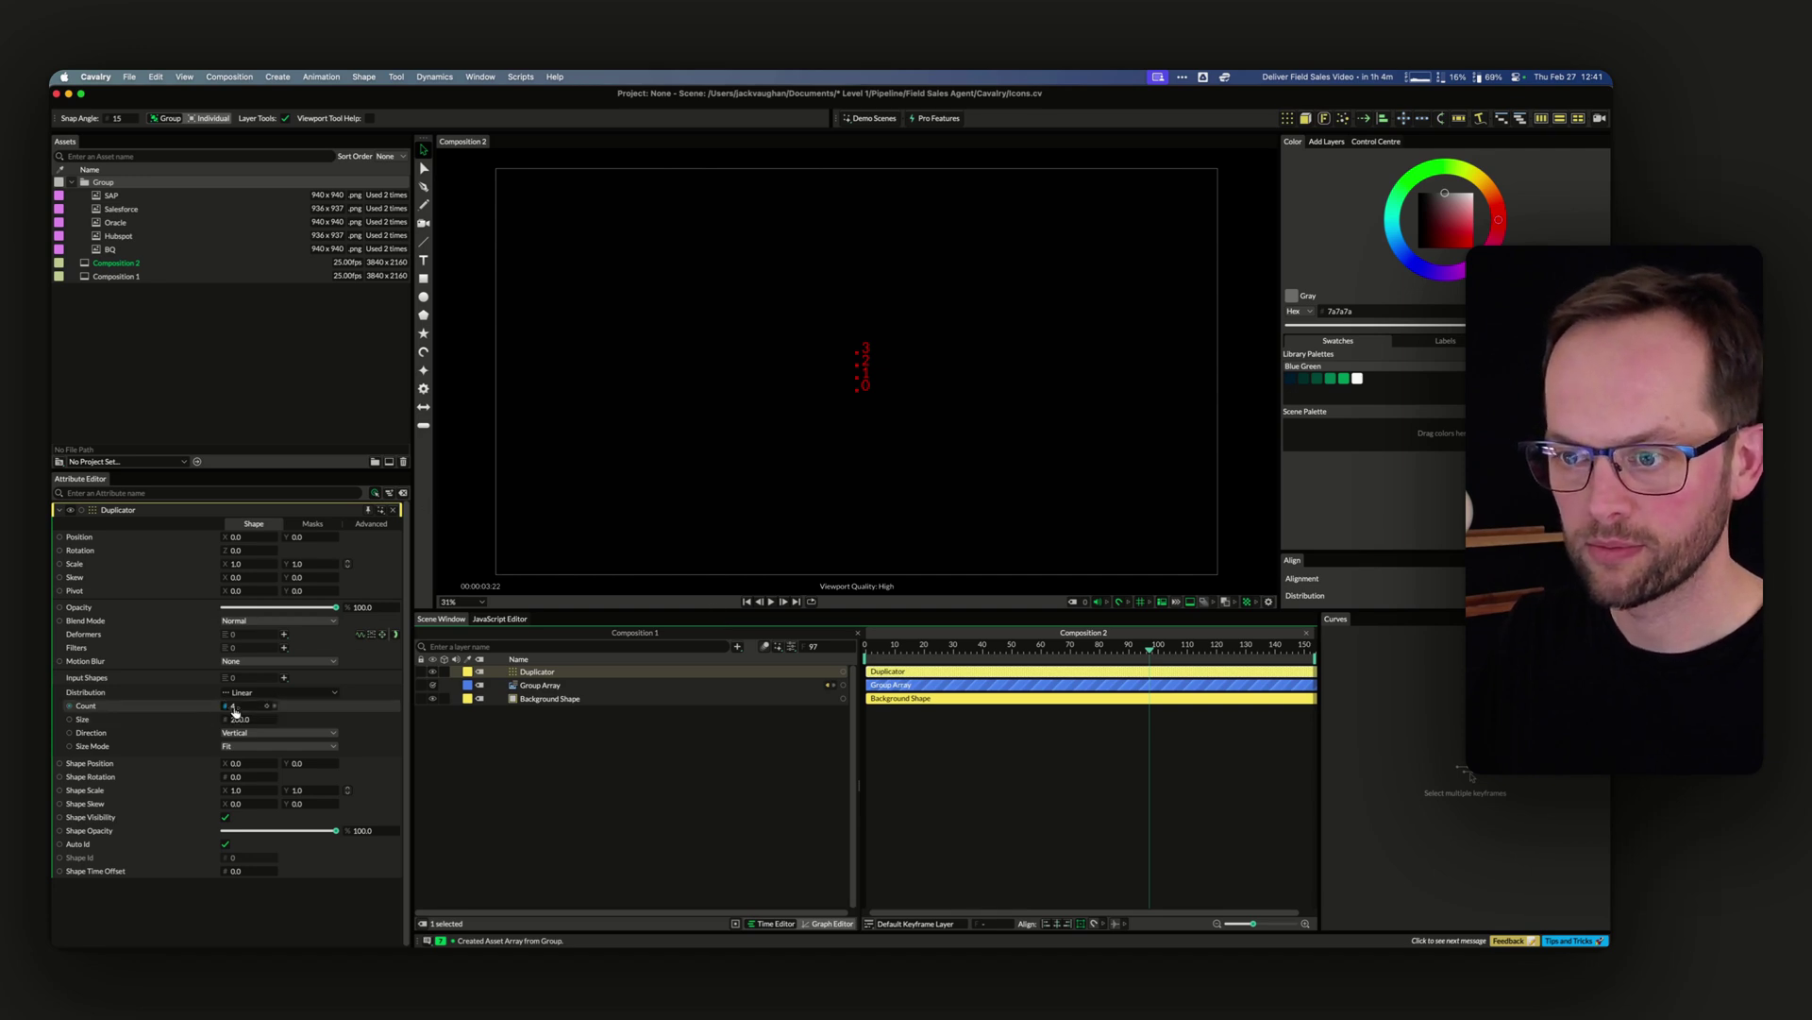
pyautogui.write('5')
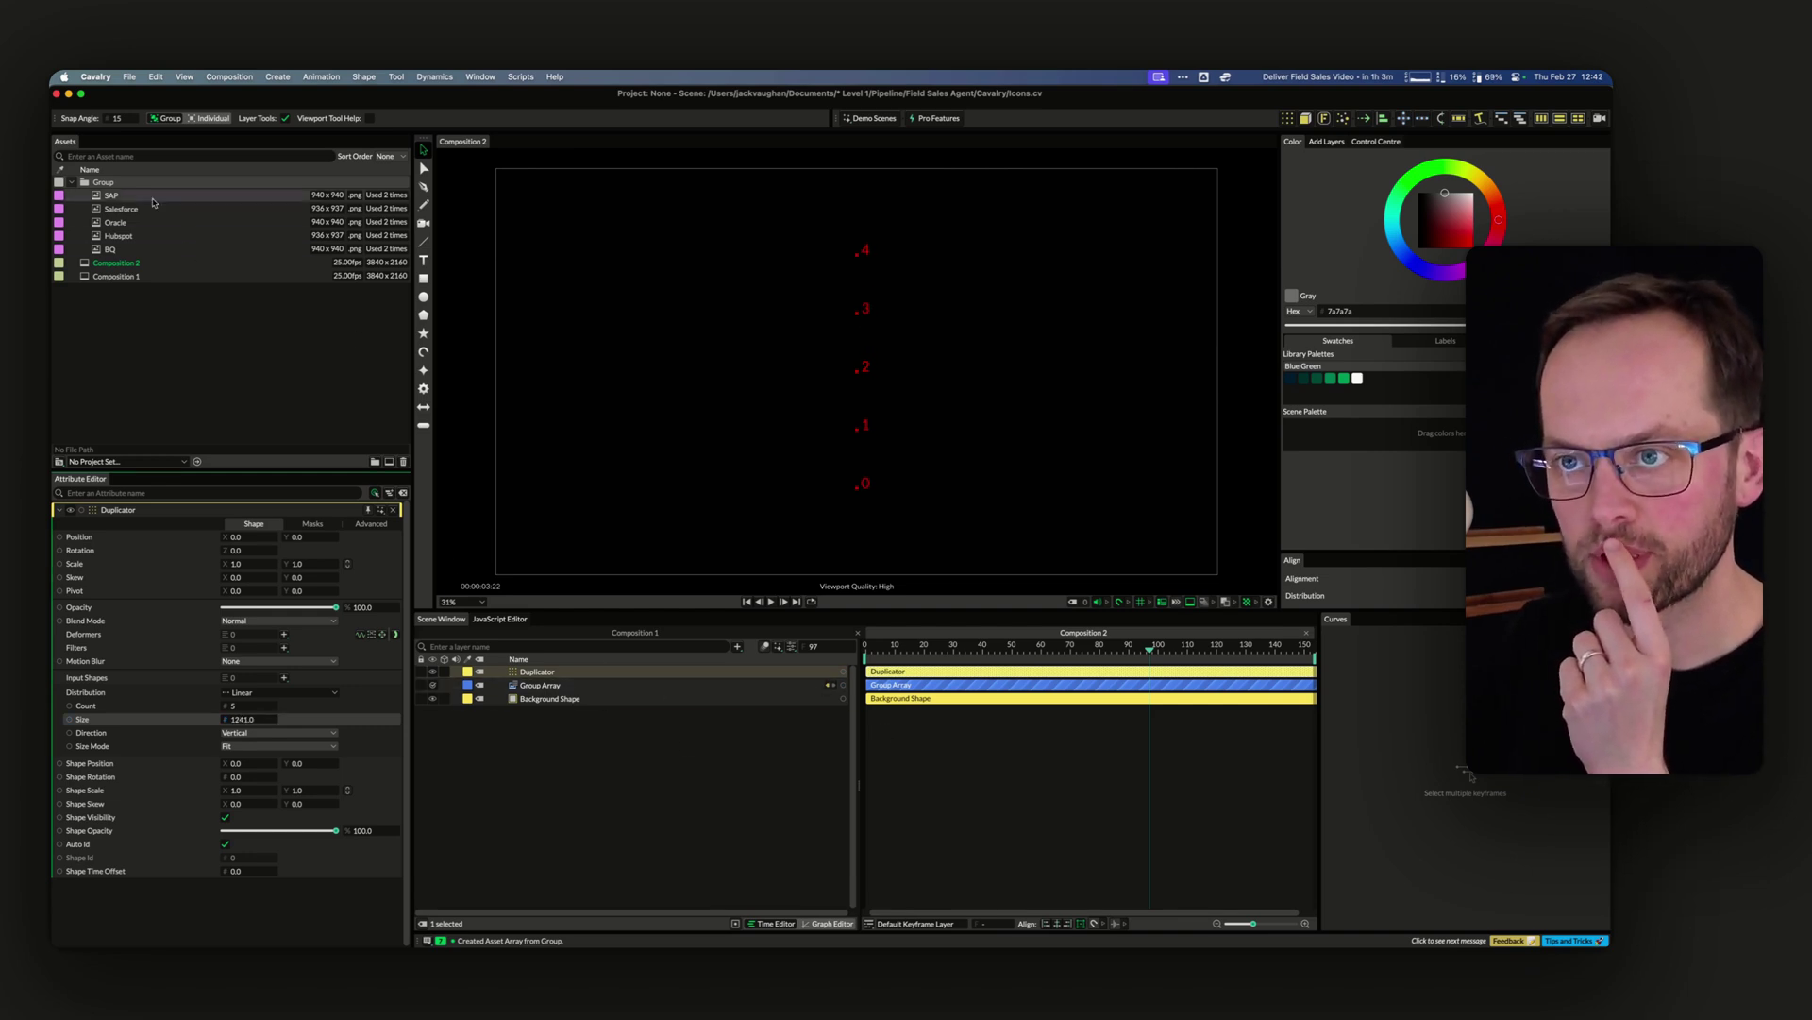
# Connect the Group Array to the Duplicator, set size 1241, and add the Hubspot logo layer
pyautogui.click(843, 686)
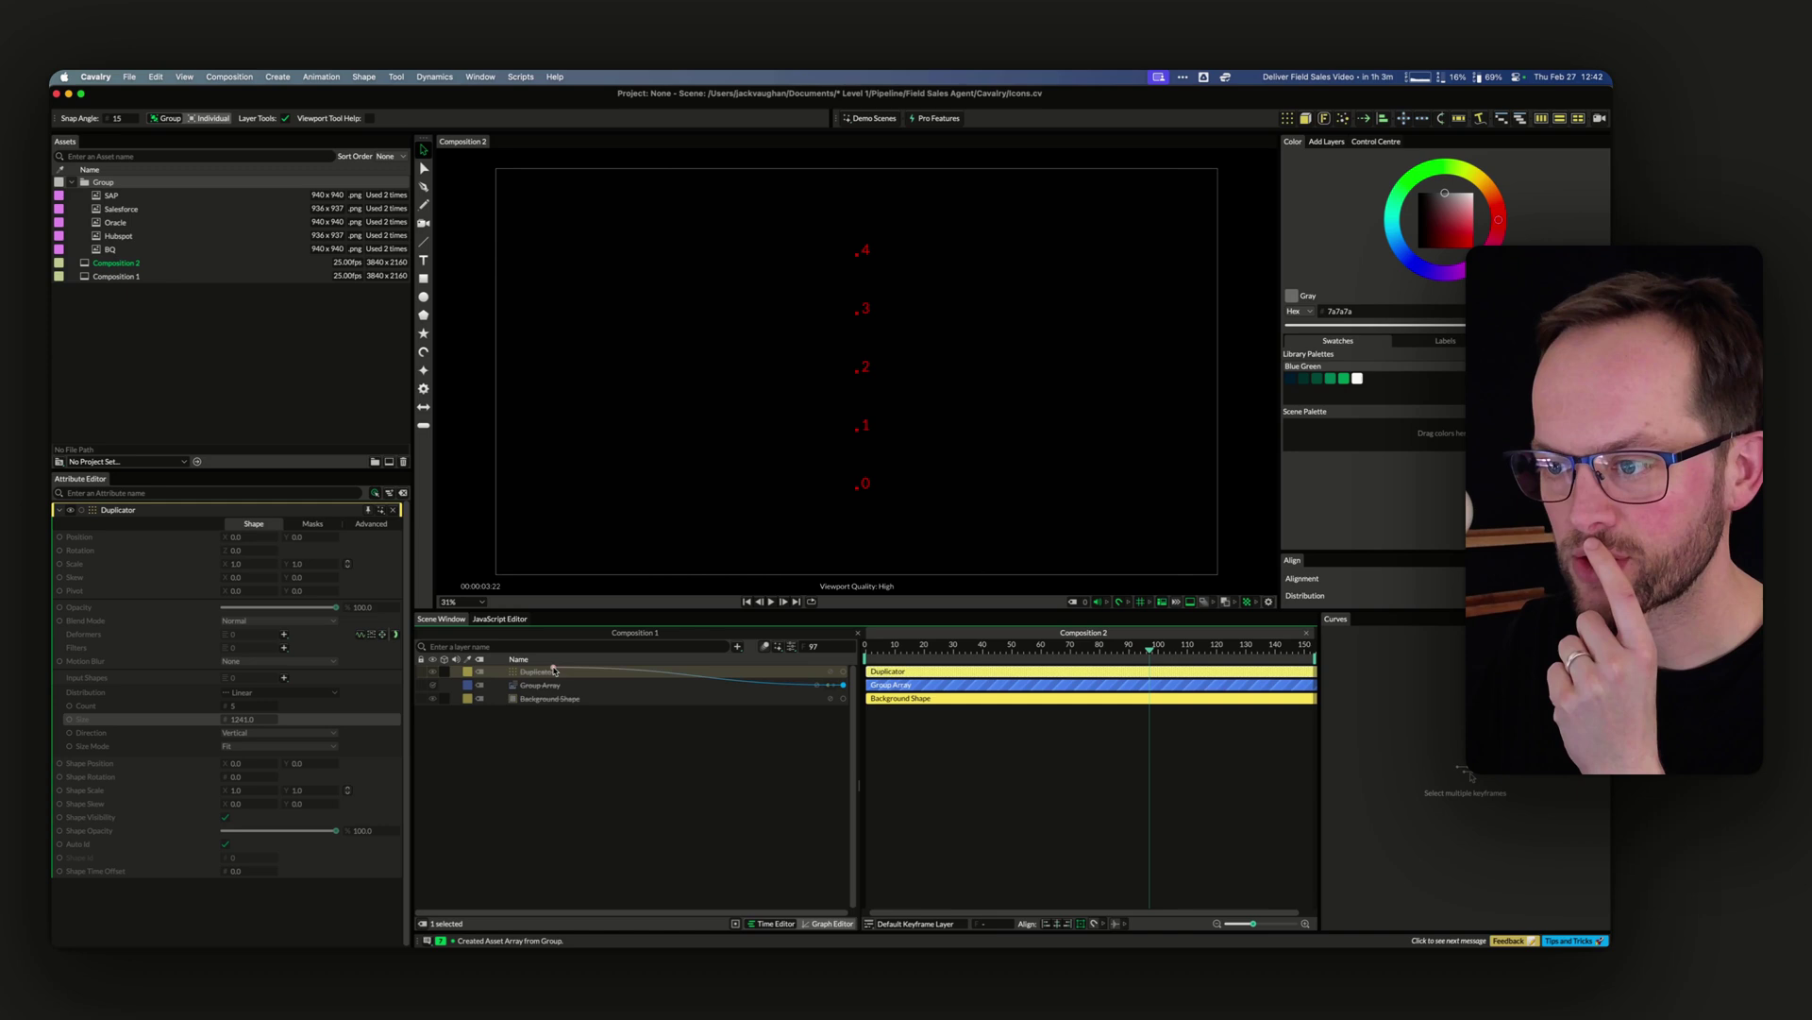
pyautogui.moveTo(554, 671); pyautogui.dragTo(667, 699)
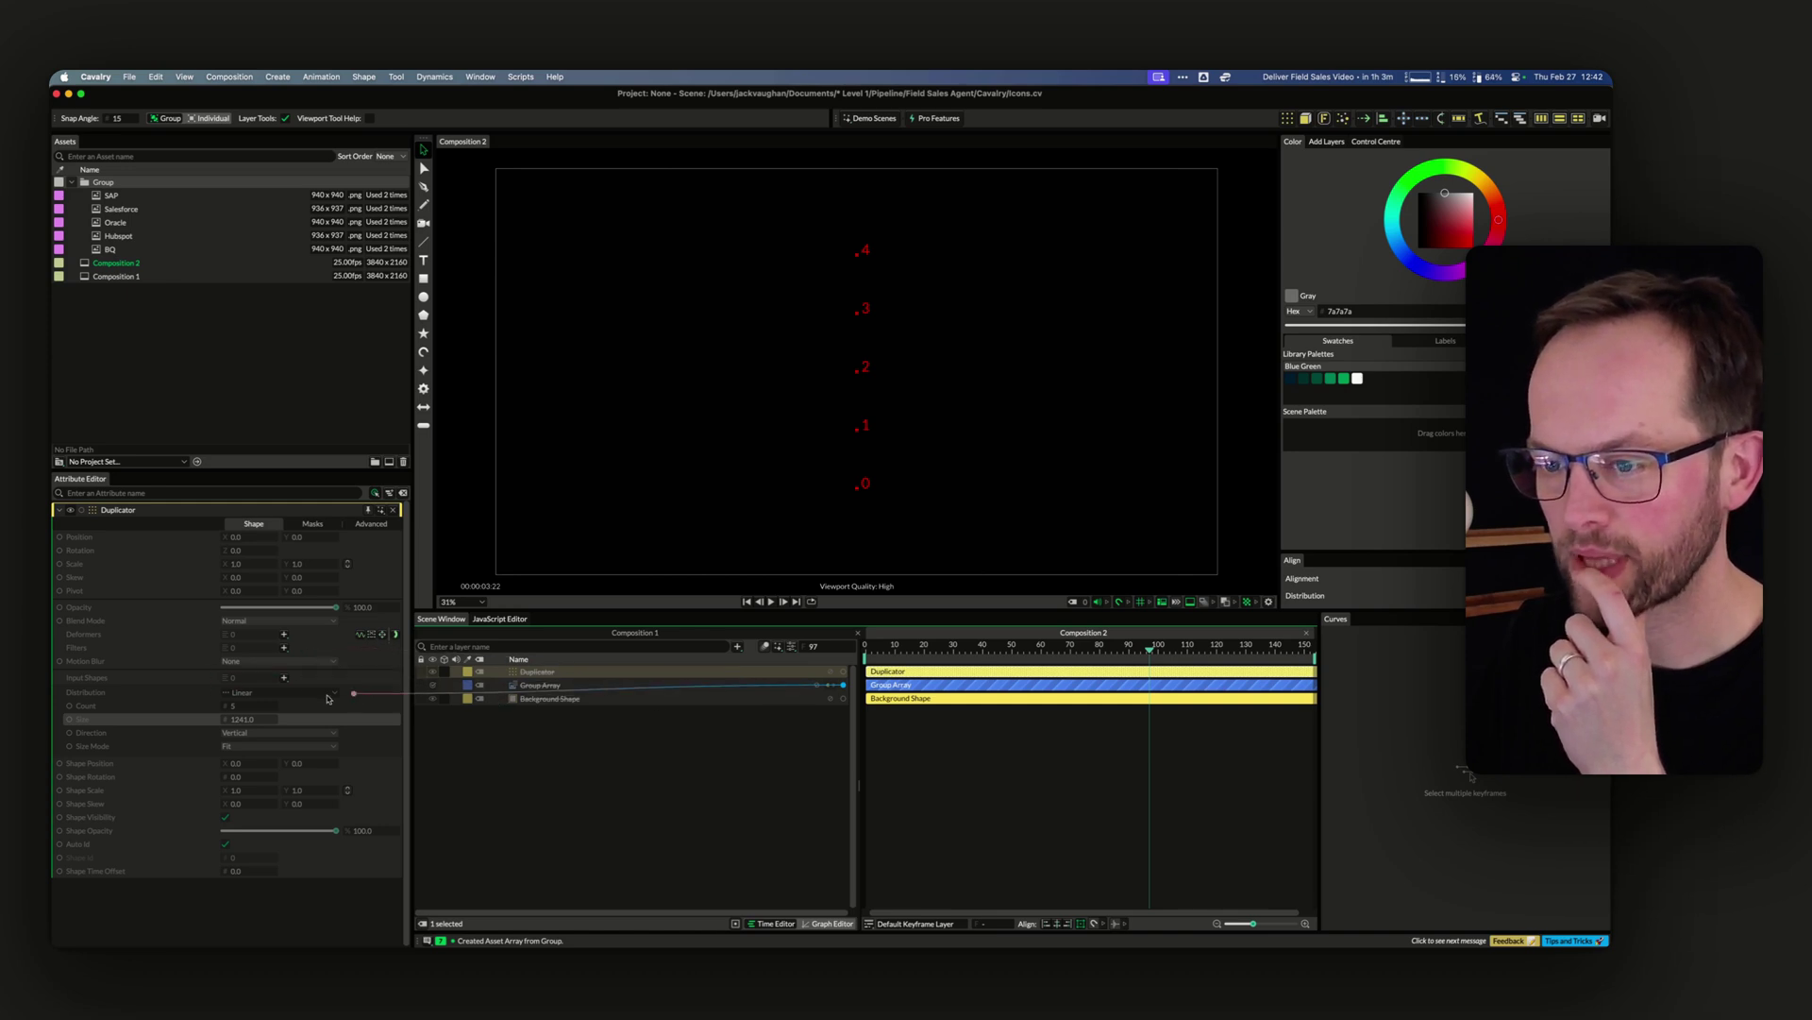
pyautogui.moveTo(327, 698); pyautogui.dragTo(552, 746)
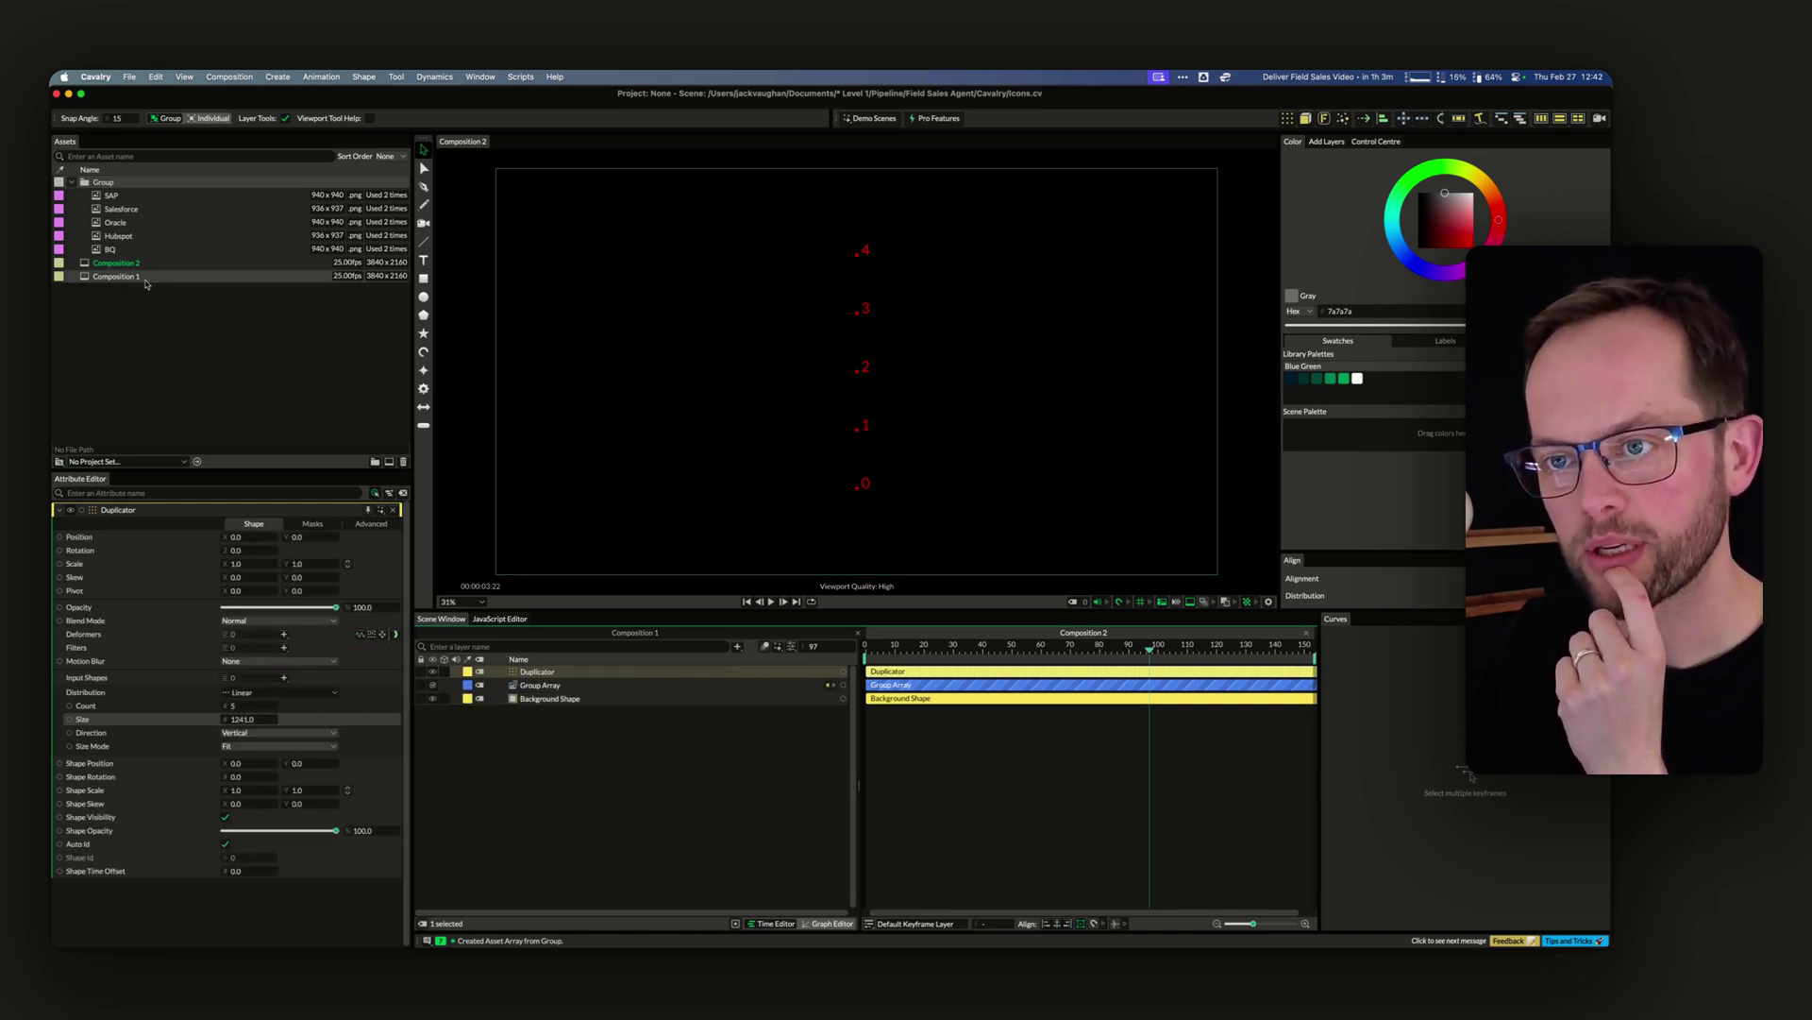
pyautogui.moveTo(118, 236)
pyautogui.mouseDown()
pyautogui.moveTo(312, 388)
pyautogui.moveTo(586, 795)
pyautogui.mouseUp()
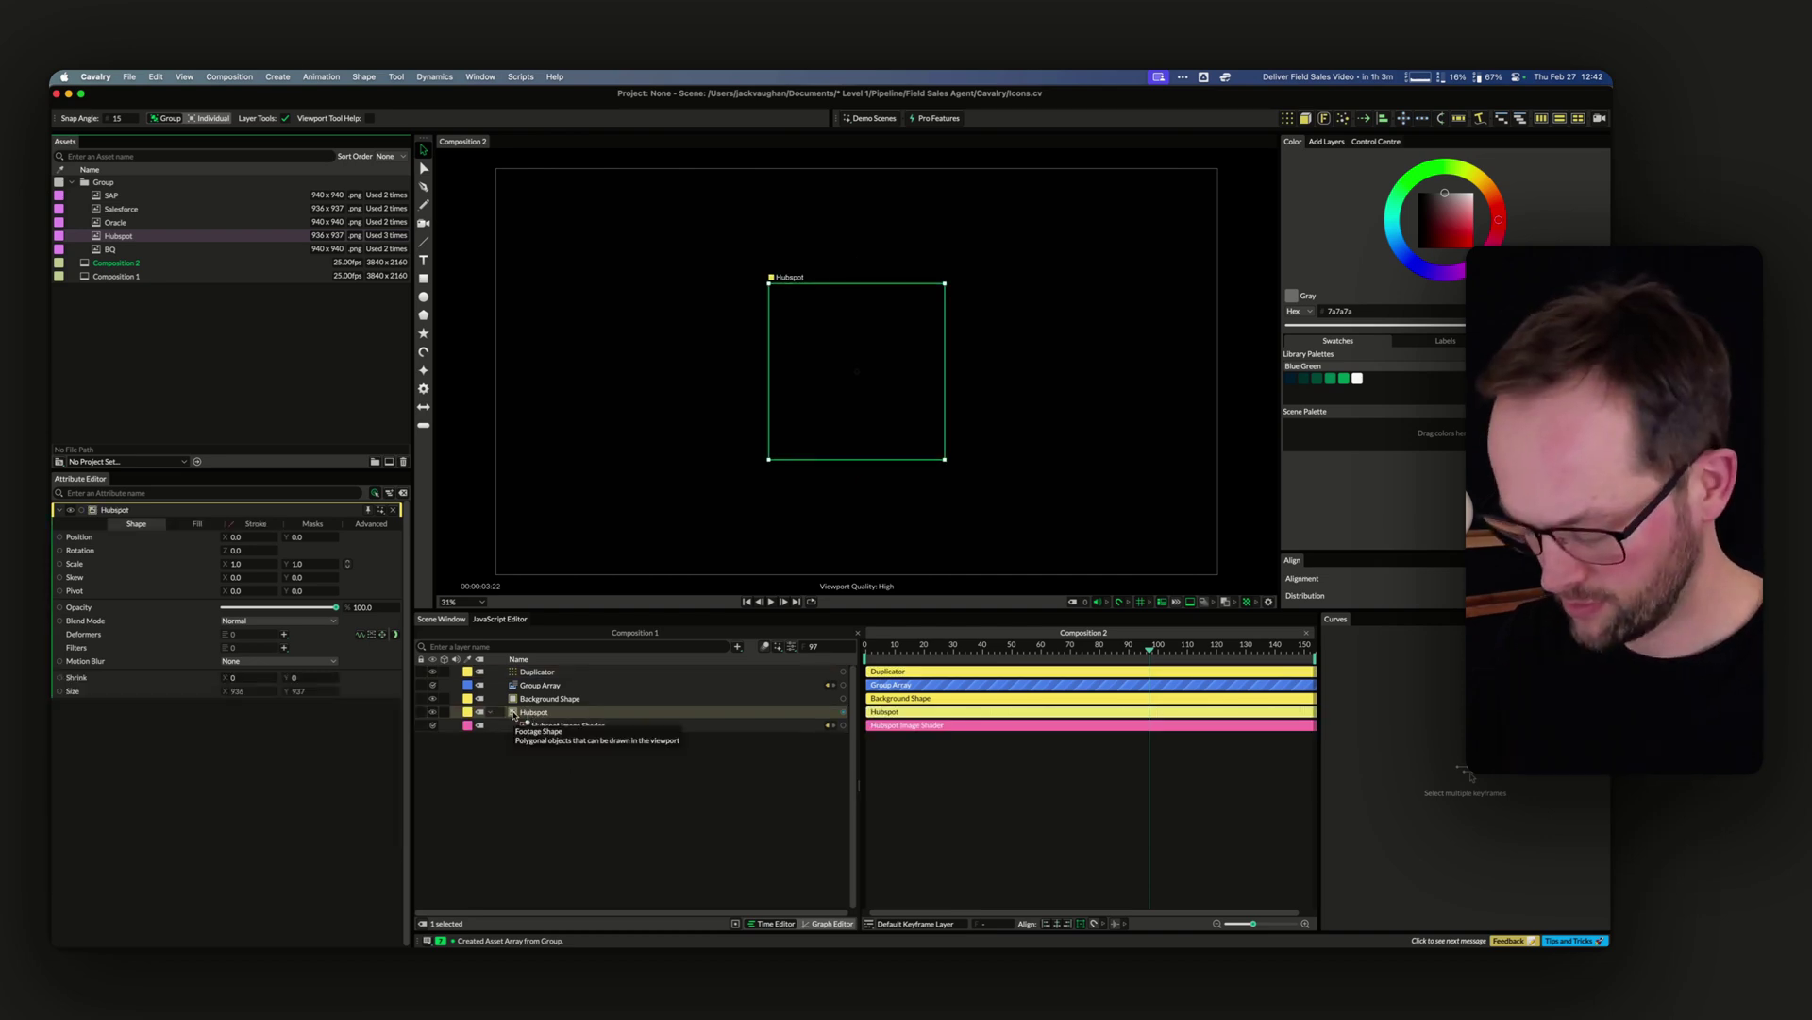
# Inspect the Hubspot shape layer and its Image Shader settings
pyautogui.click(514, 715)
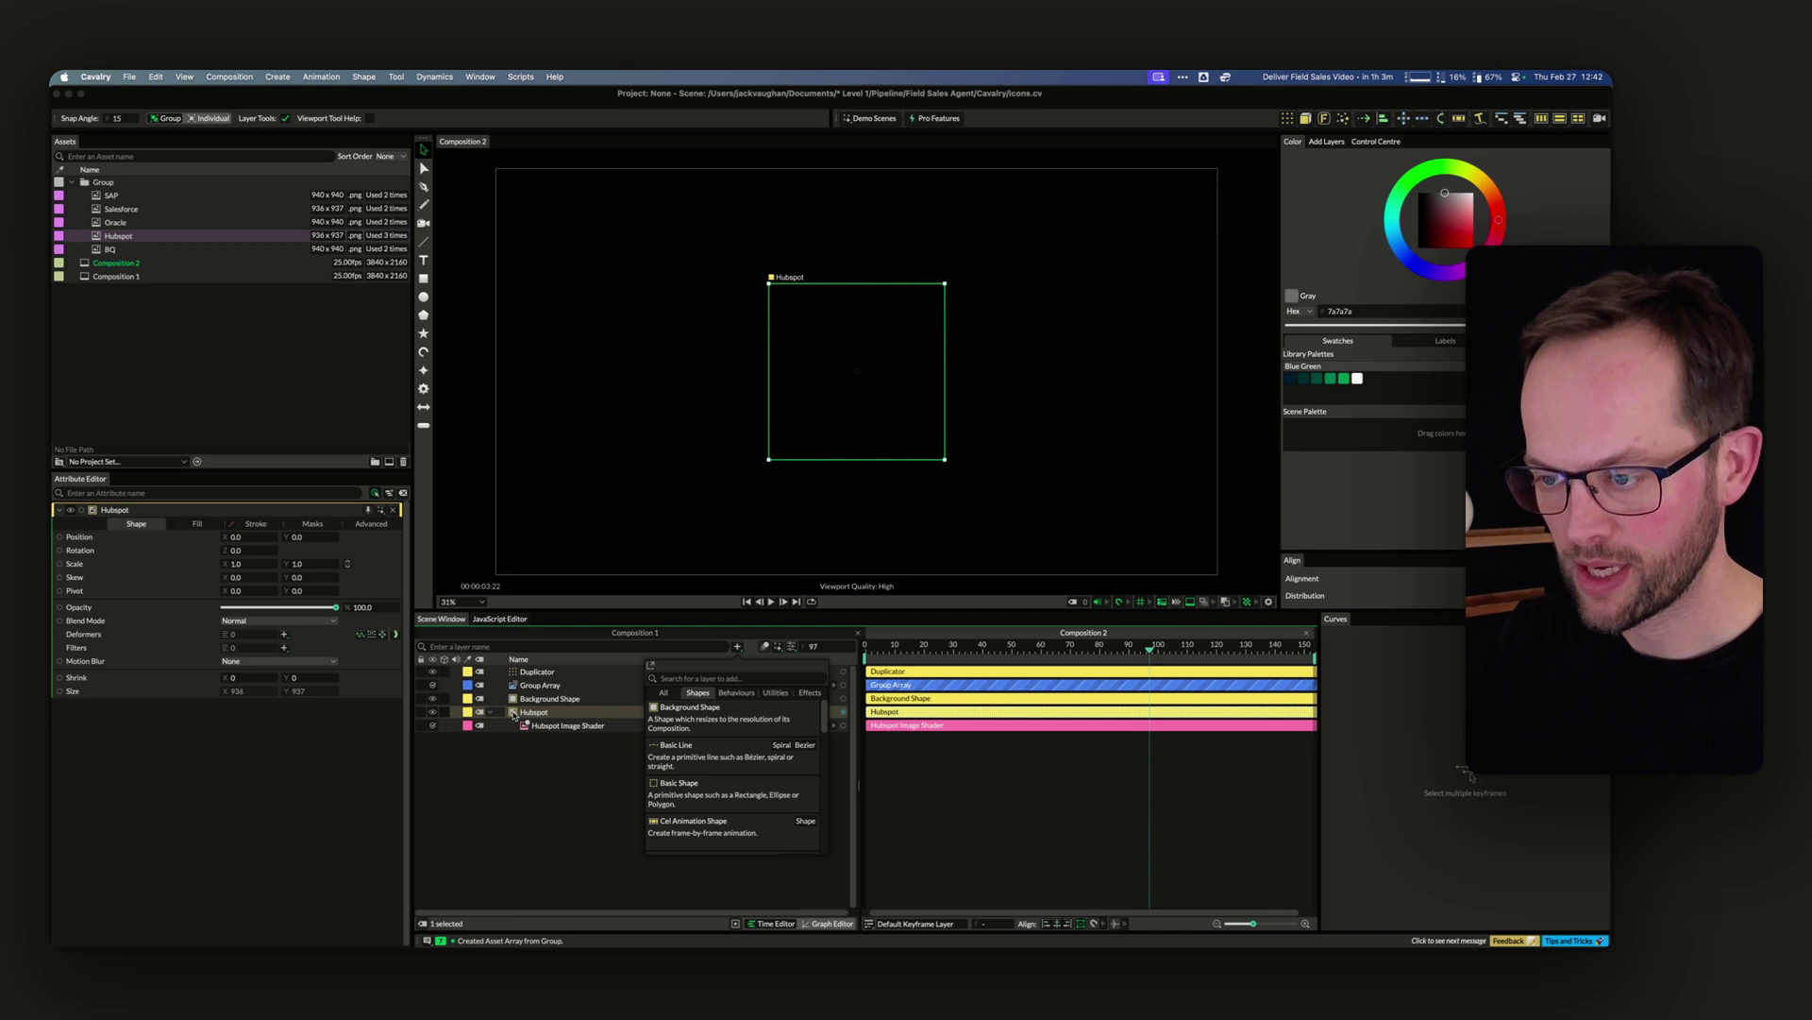
pyautogui.press('Escape')
pyautogui.click(567, 725)
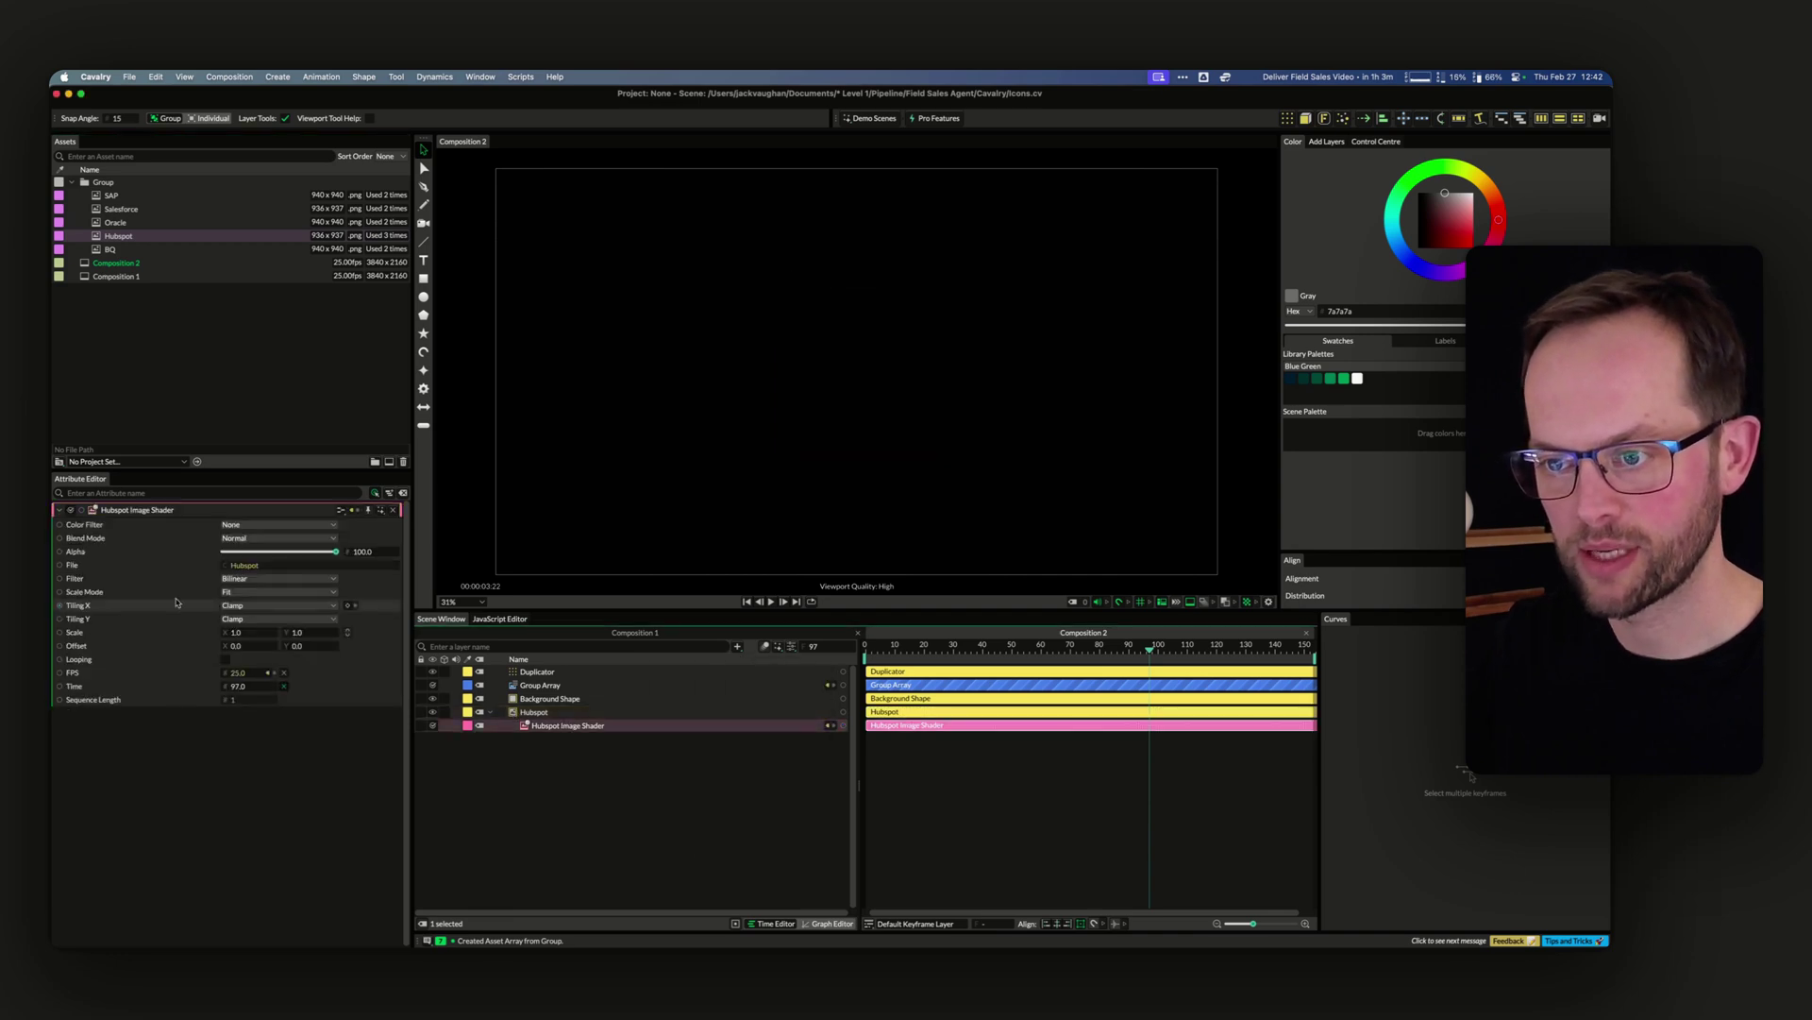
pyautogui.click(557, 716)
pyautogui.click(556, 725)
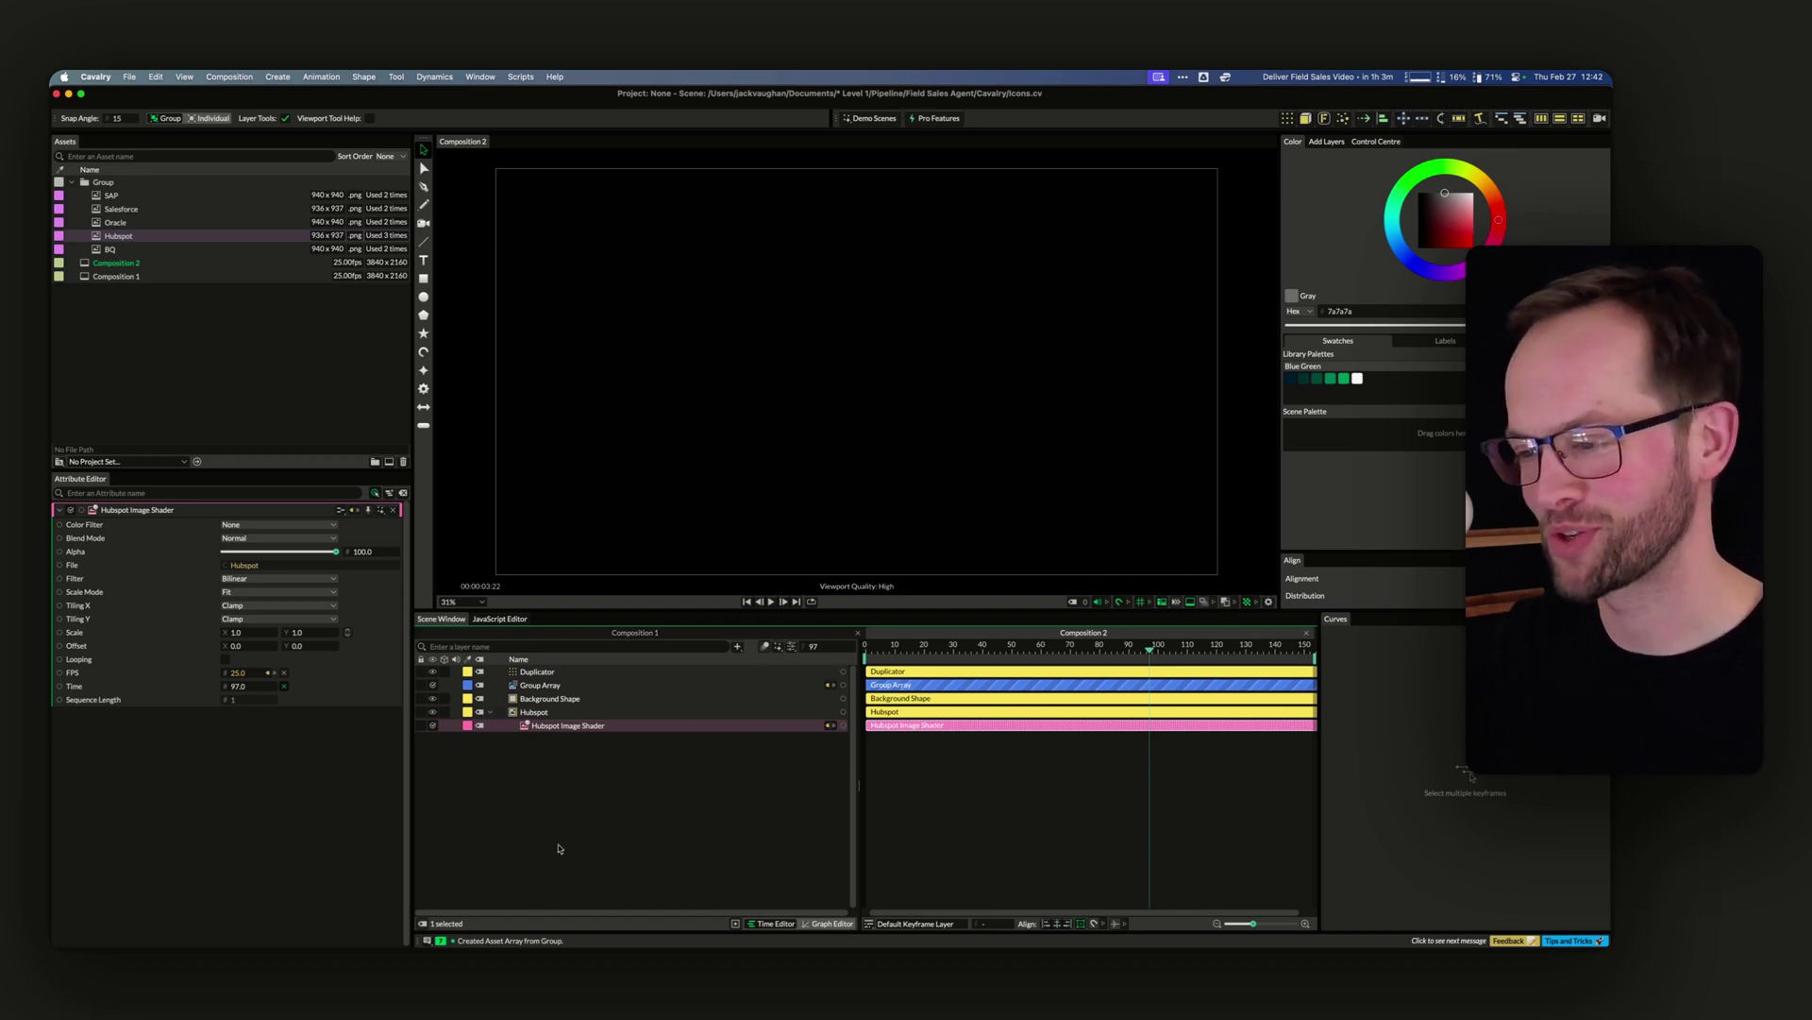
pyautogui.click(526, 714)
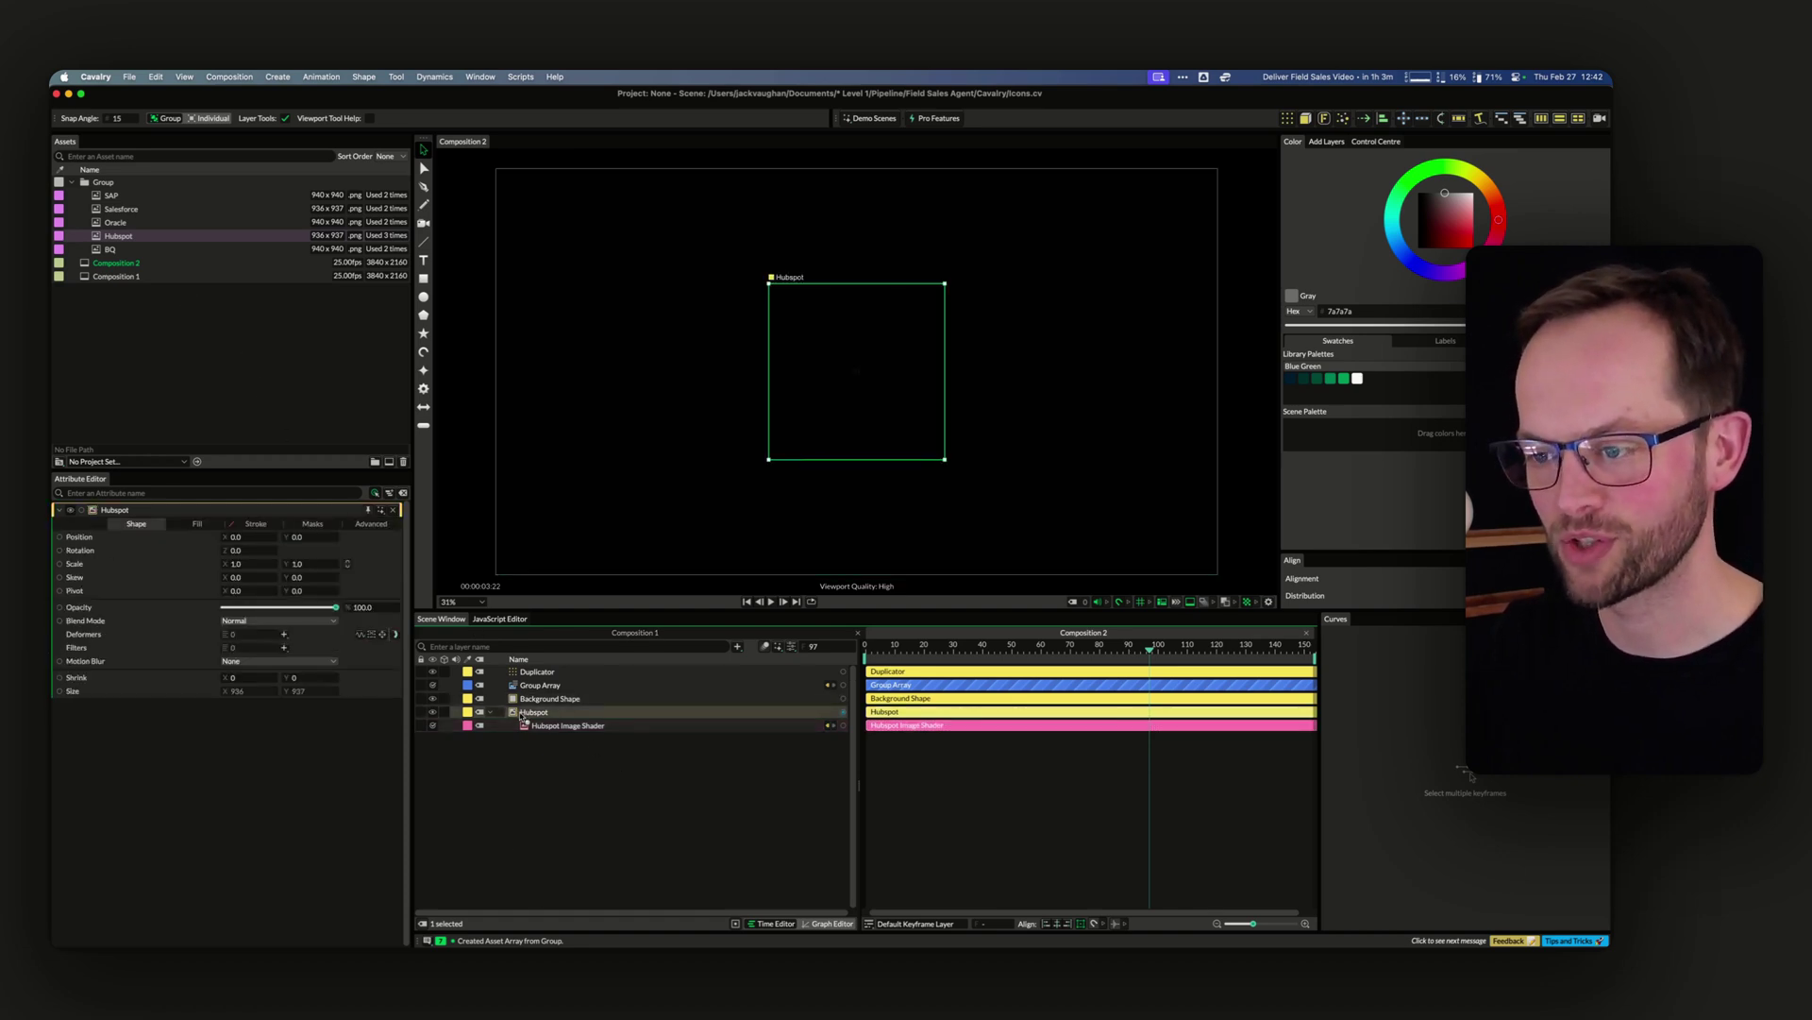
pyautogui.click(587, 725)
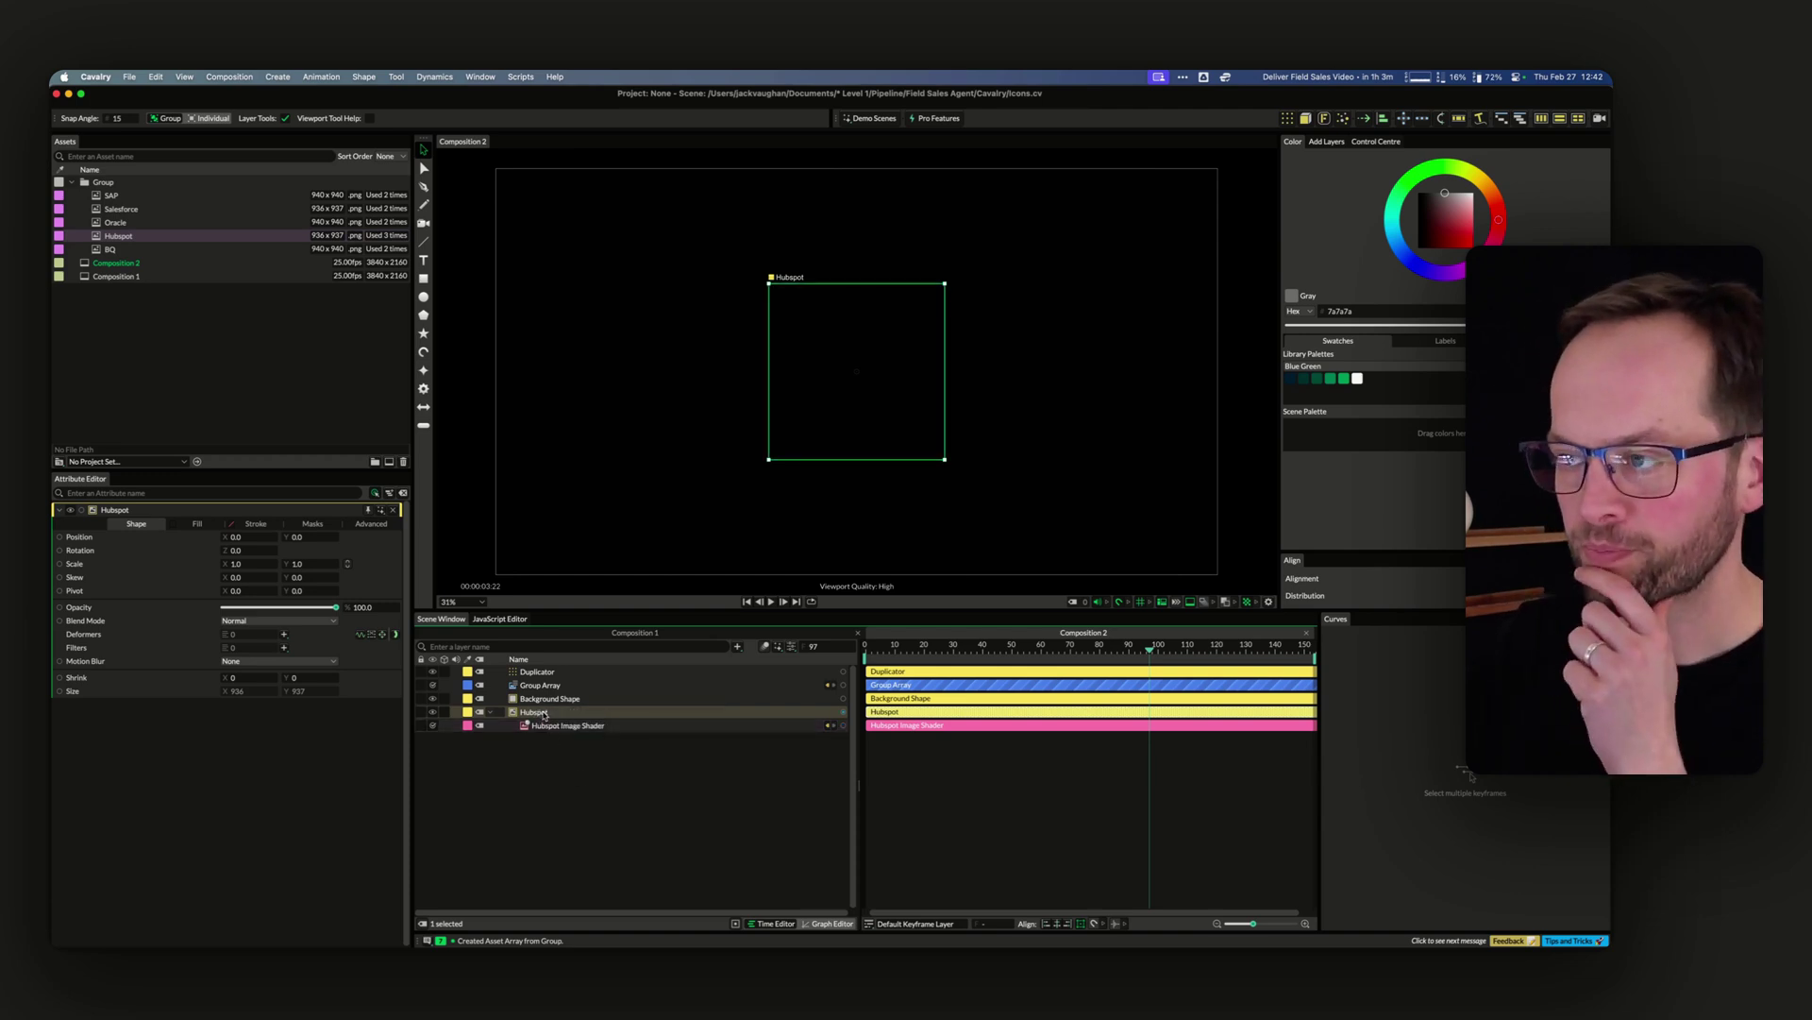
pyautogui.click(609, 836)
# Set the playhead to frame 33 and move the Hubspot layer above Background Shape
pyautogui.moveTo(1061, 650); pyautogui.dragTo(961, 650)
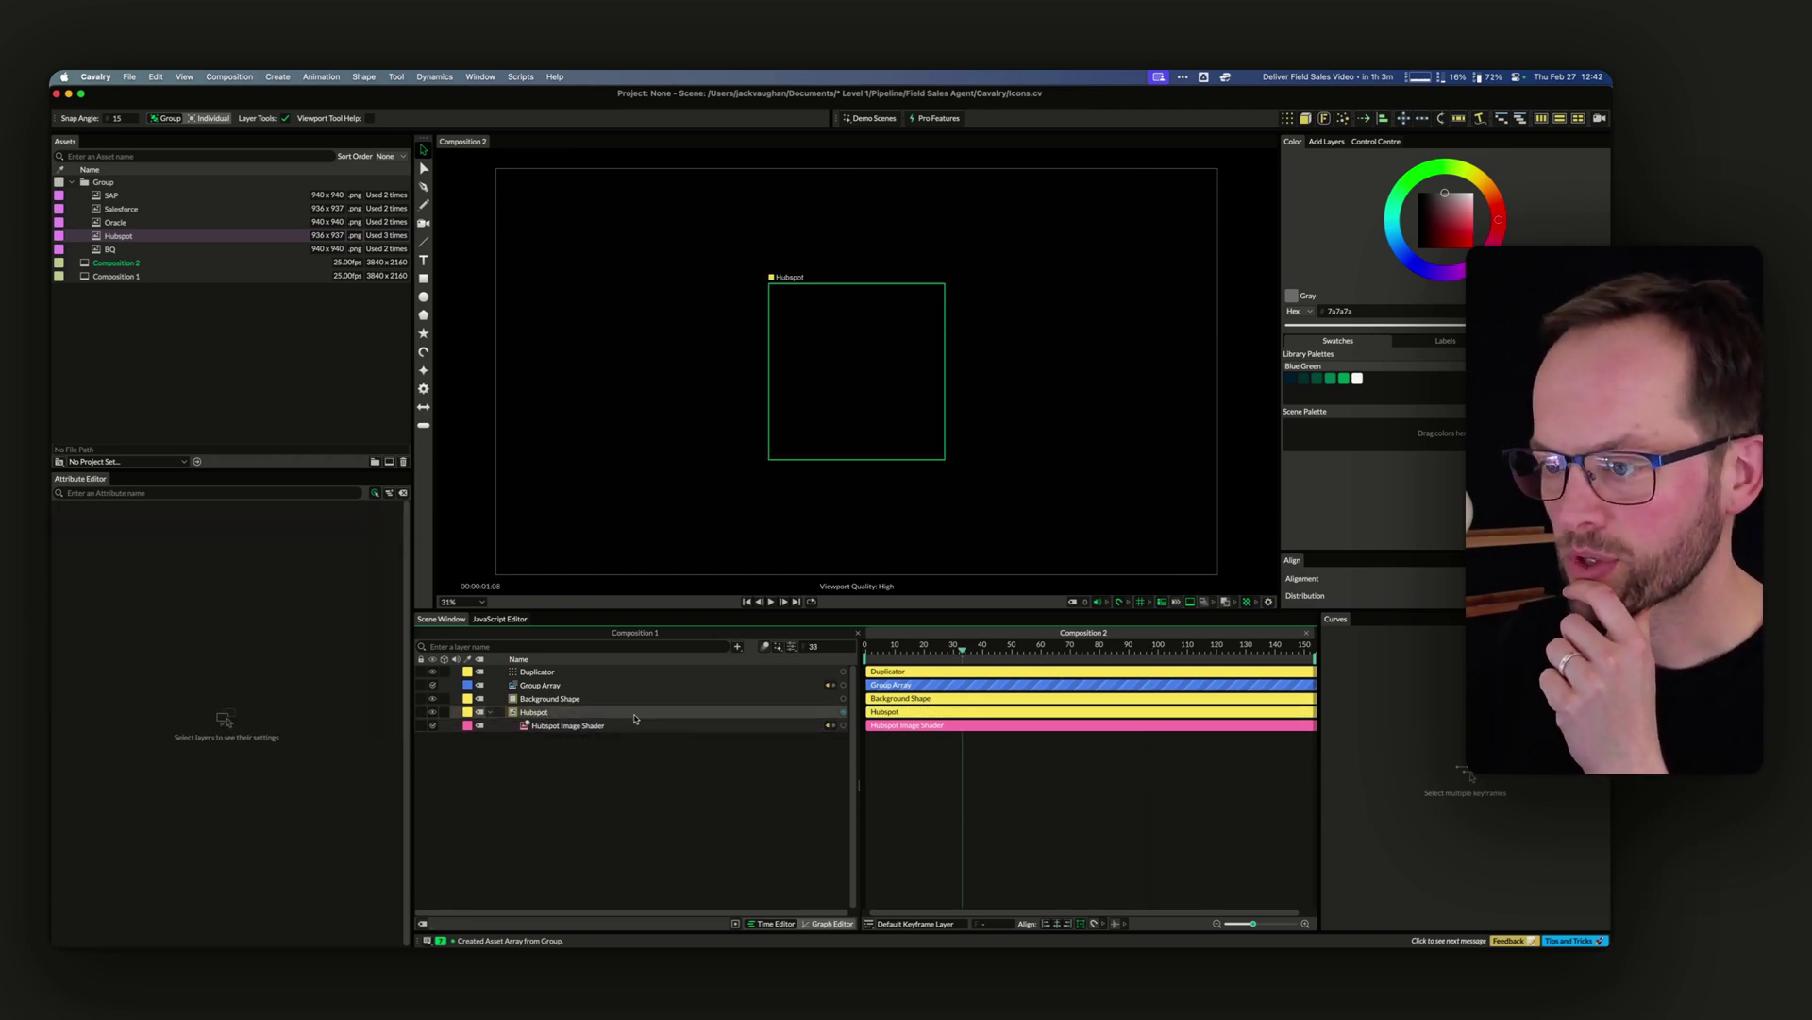
pyautogui.click(579, 712)
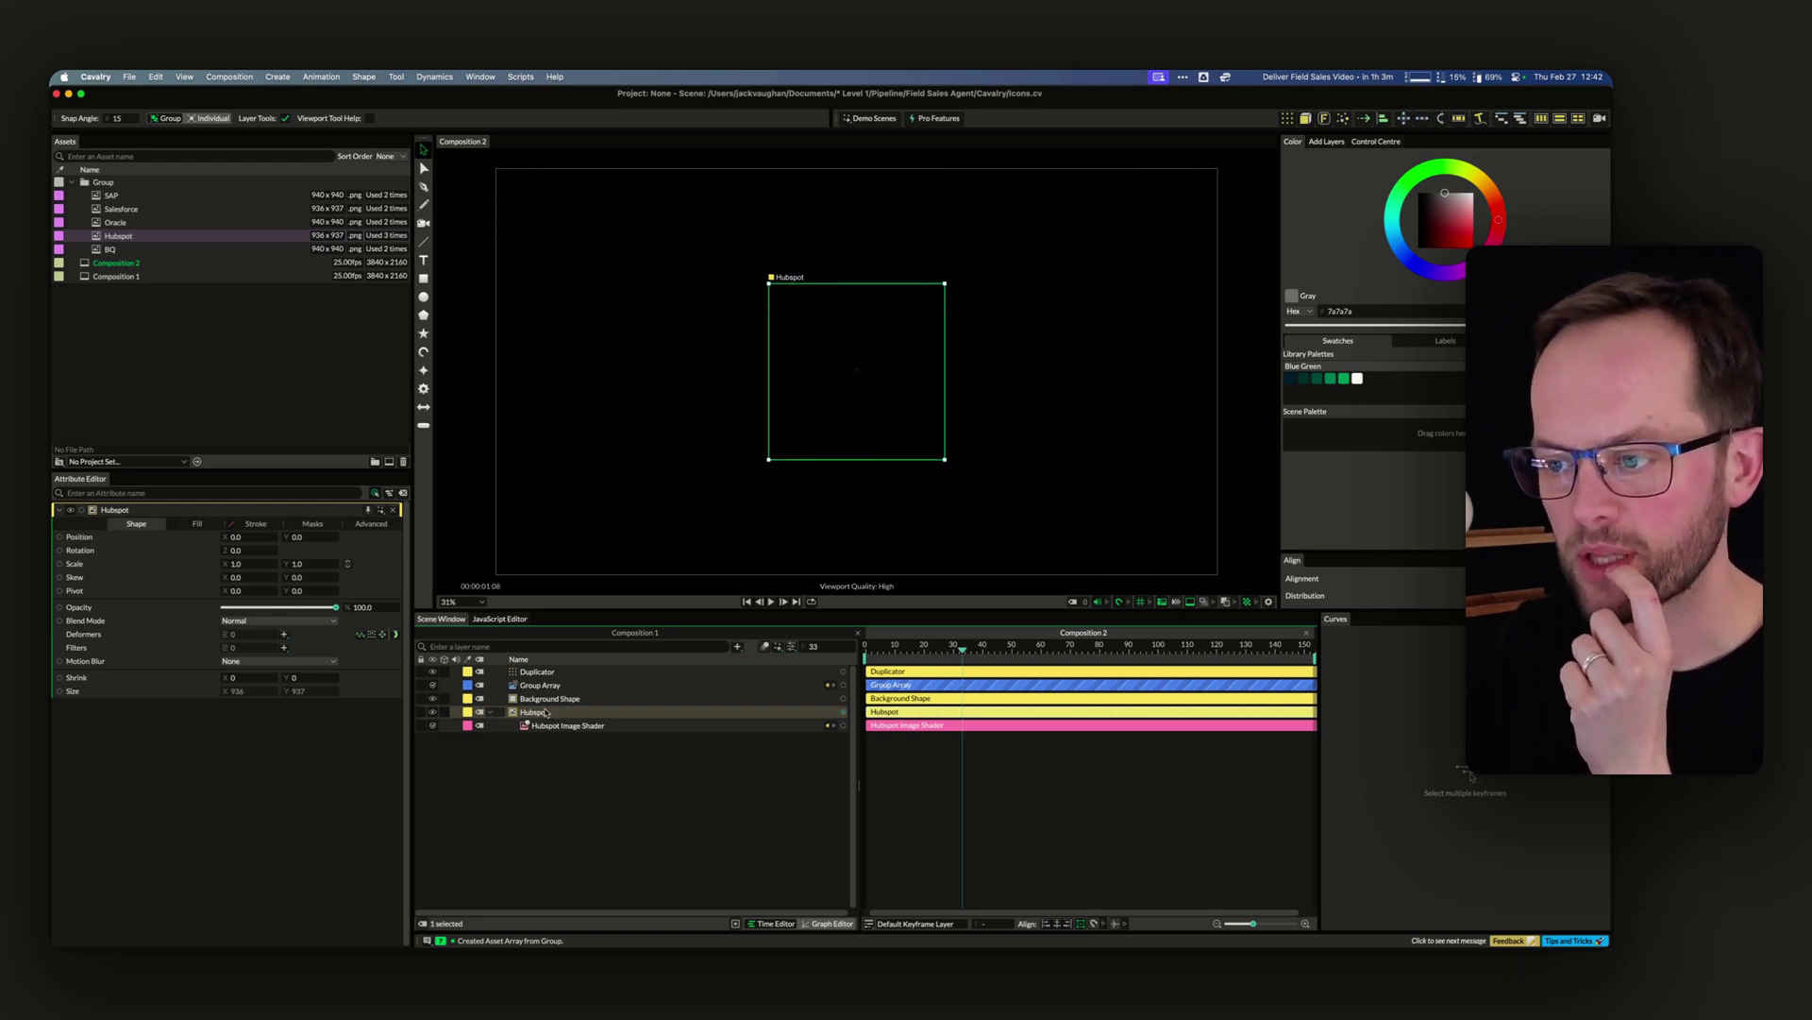
pyautogui.moveTo(546, 713); pyautogui.dragTo(544, 695)
pyautogui.click(668, 822)
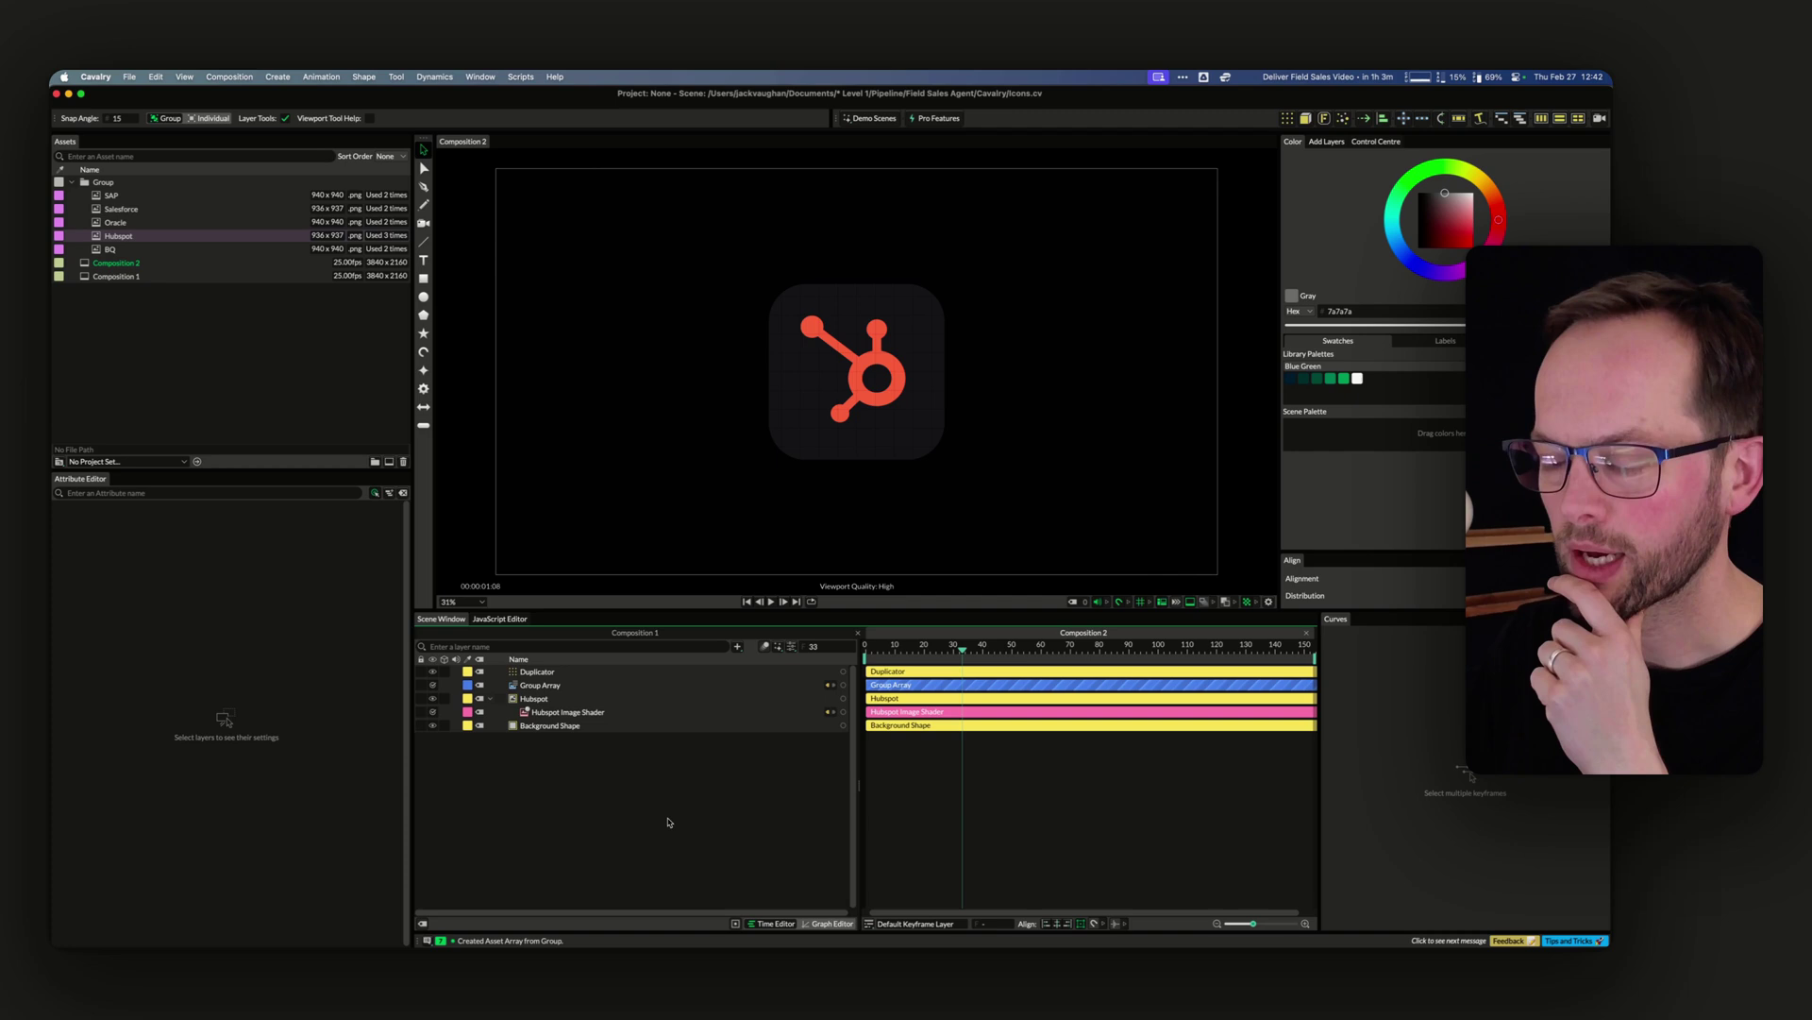
# Connect Hubspot to the Duplicator's Input Shapes at a new index
pyautogui.click(576, 706)
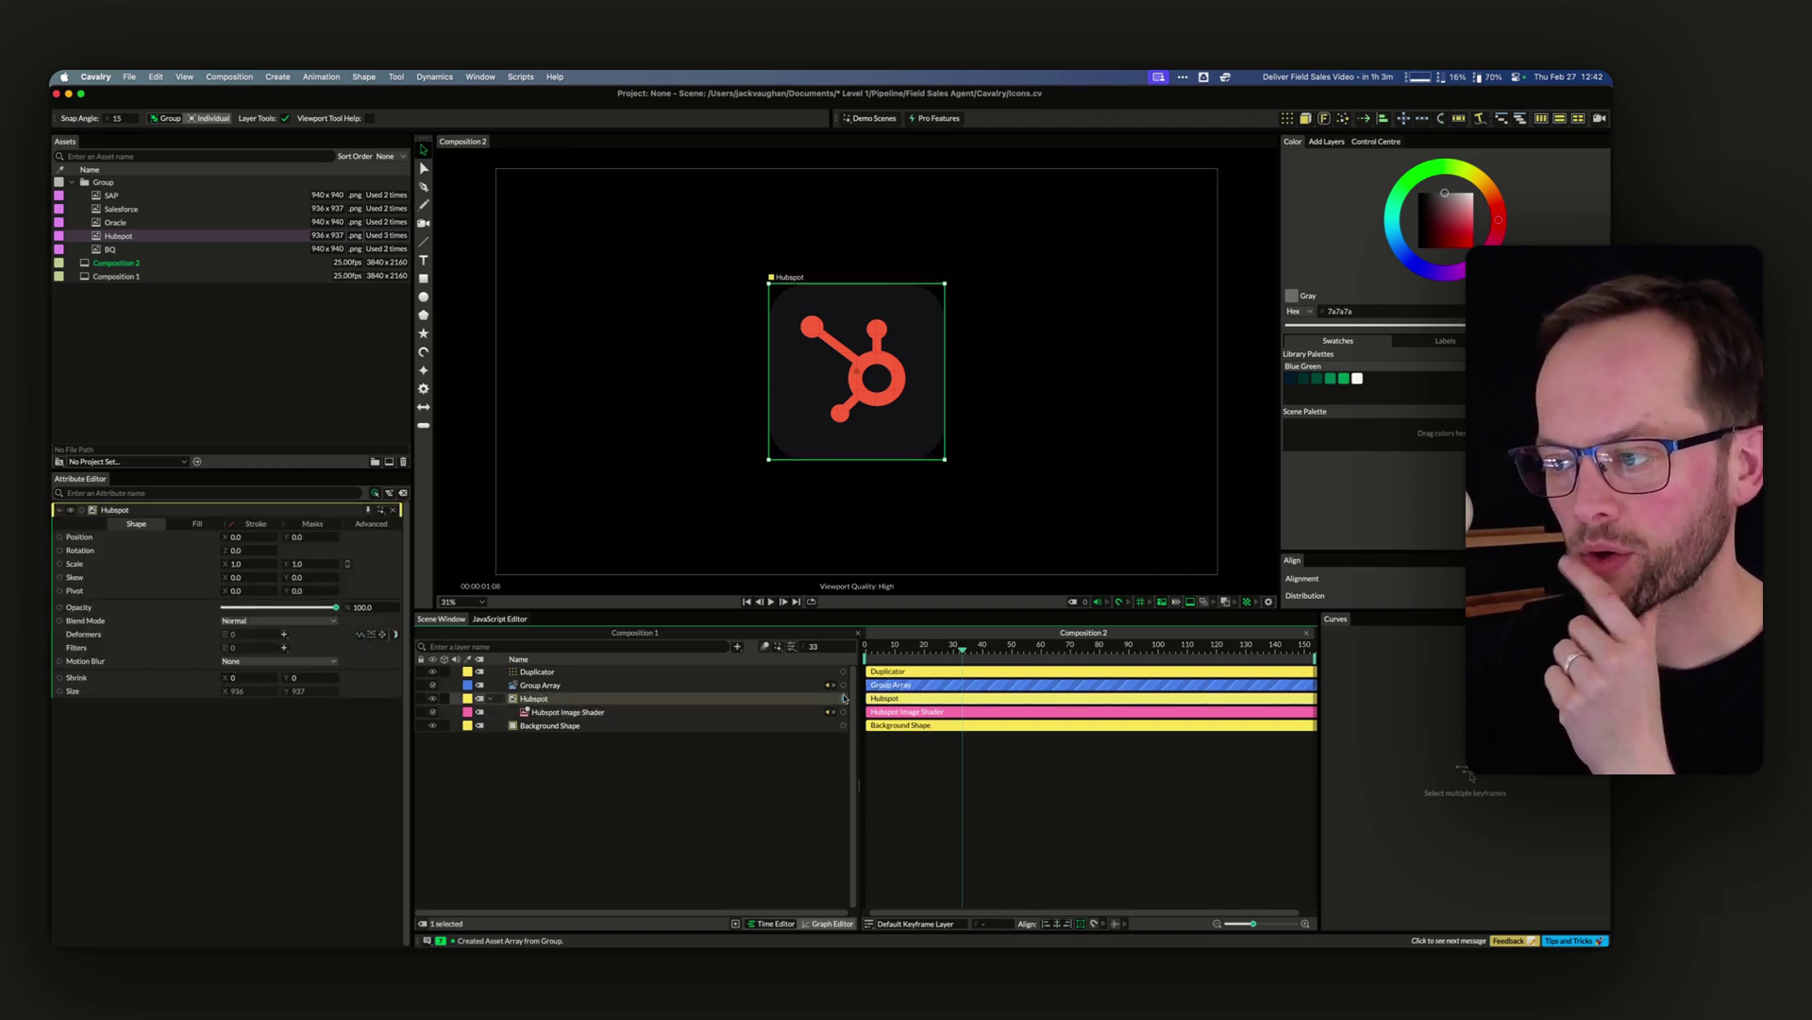
pyautogui.moveTo(546, 674); pyautogui.dragTo(547, 675)
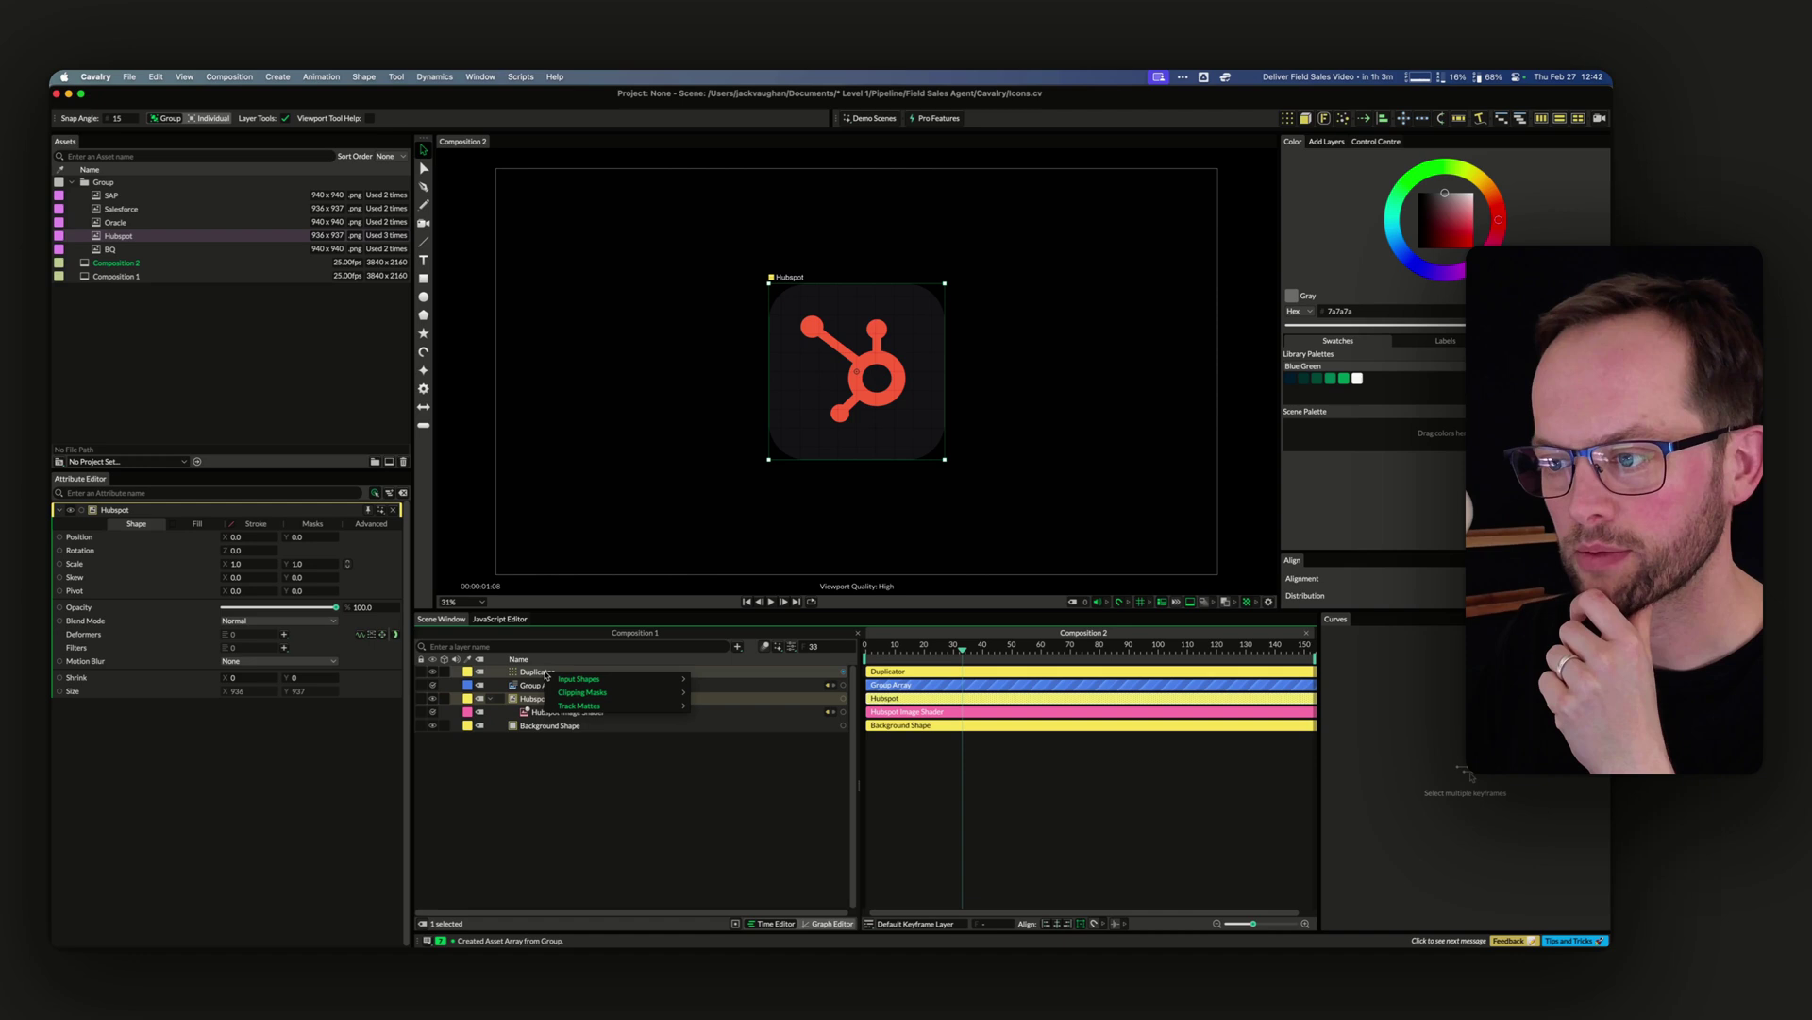
pyautogui.moveTo(554, 678)
pyautogui.click(727, 679)
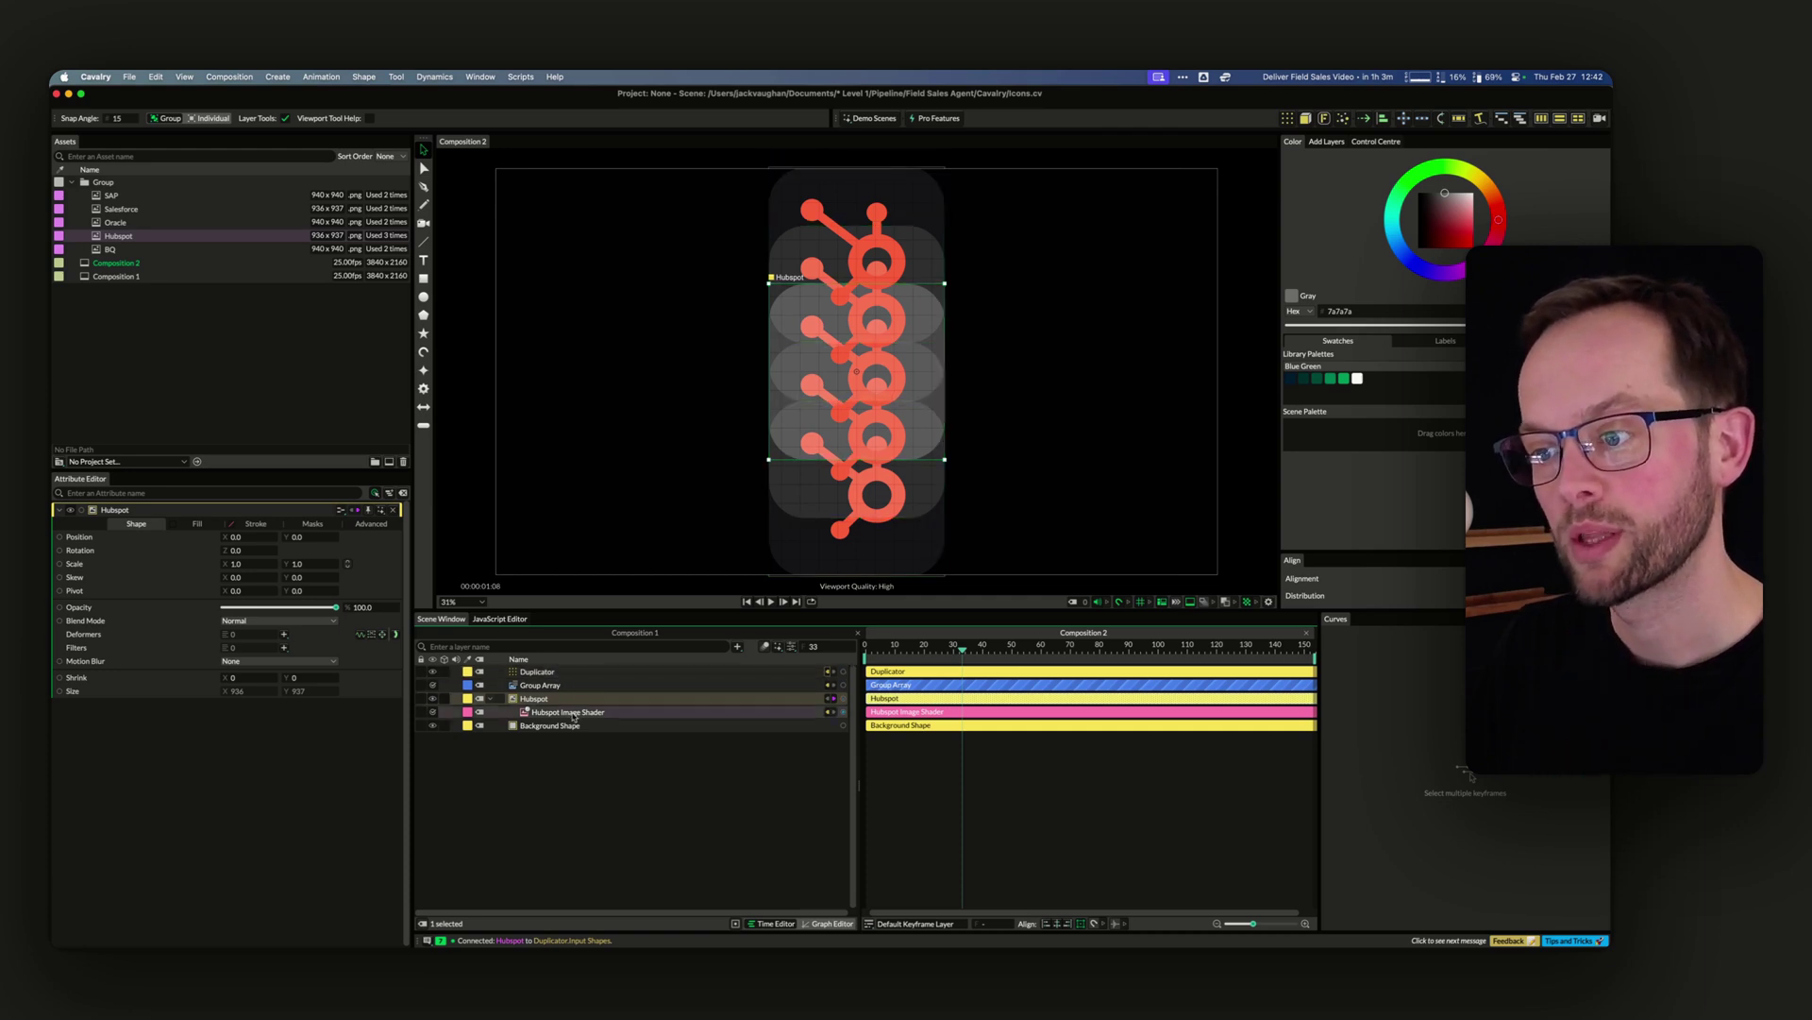
# Drive the Hubspot Image Shader's File attribute from the Group Array output
pyautogui.click(571, 714)
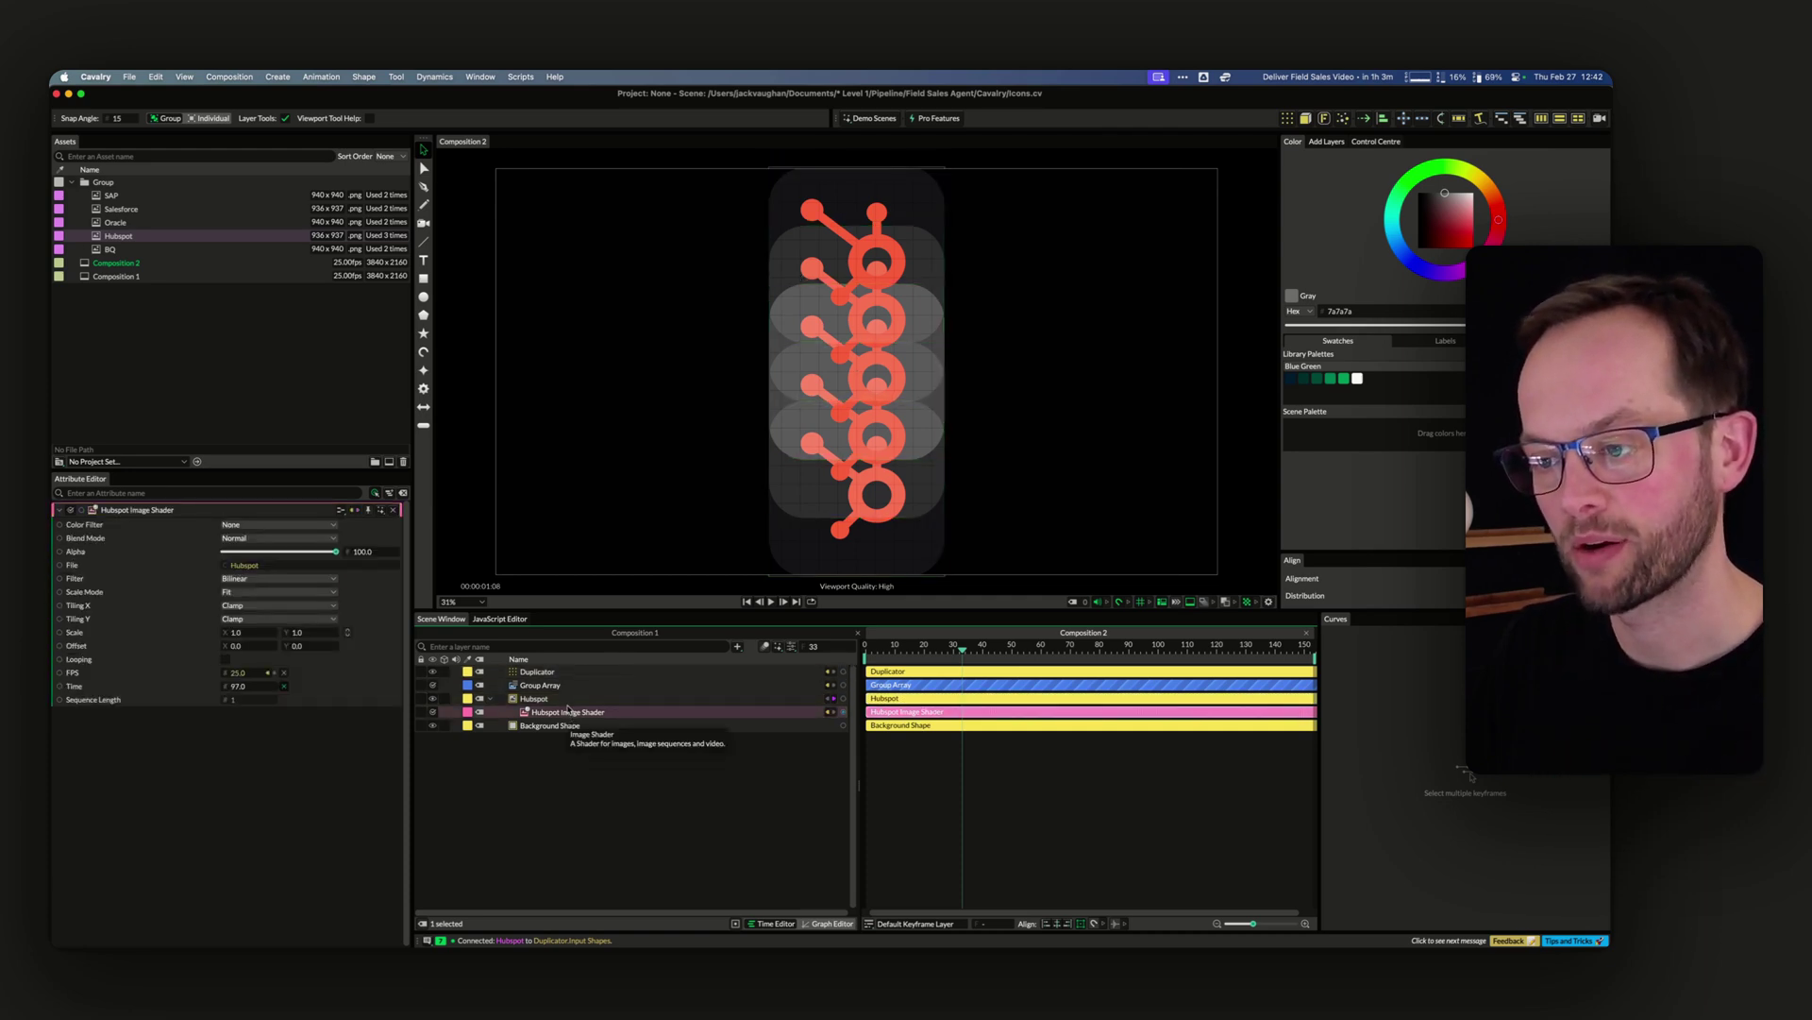
pyautogui.moveTo(846, 690); pyautogui.dragTo(742, 707)
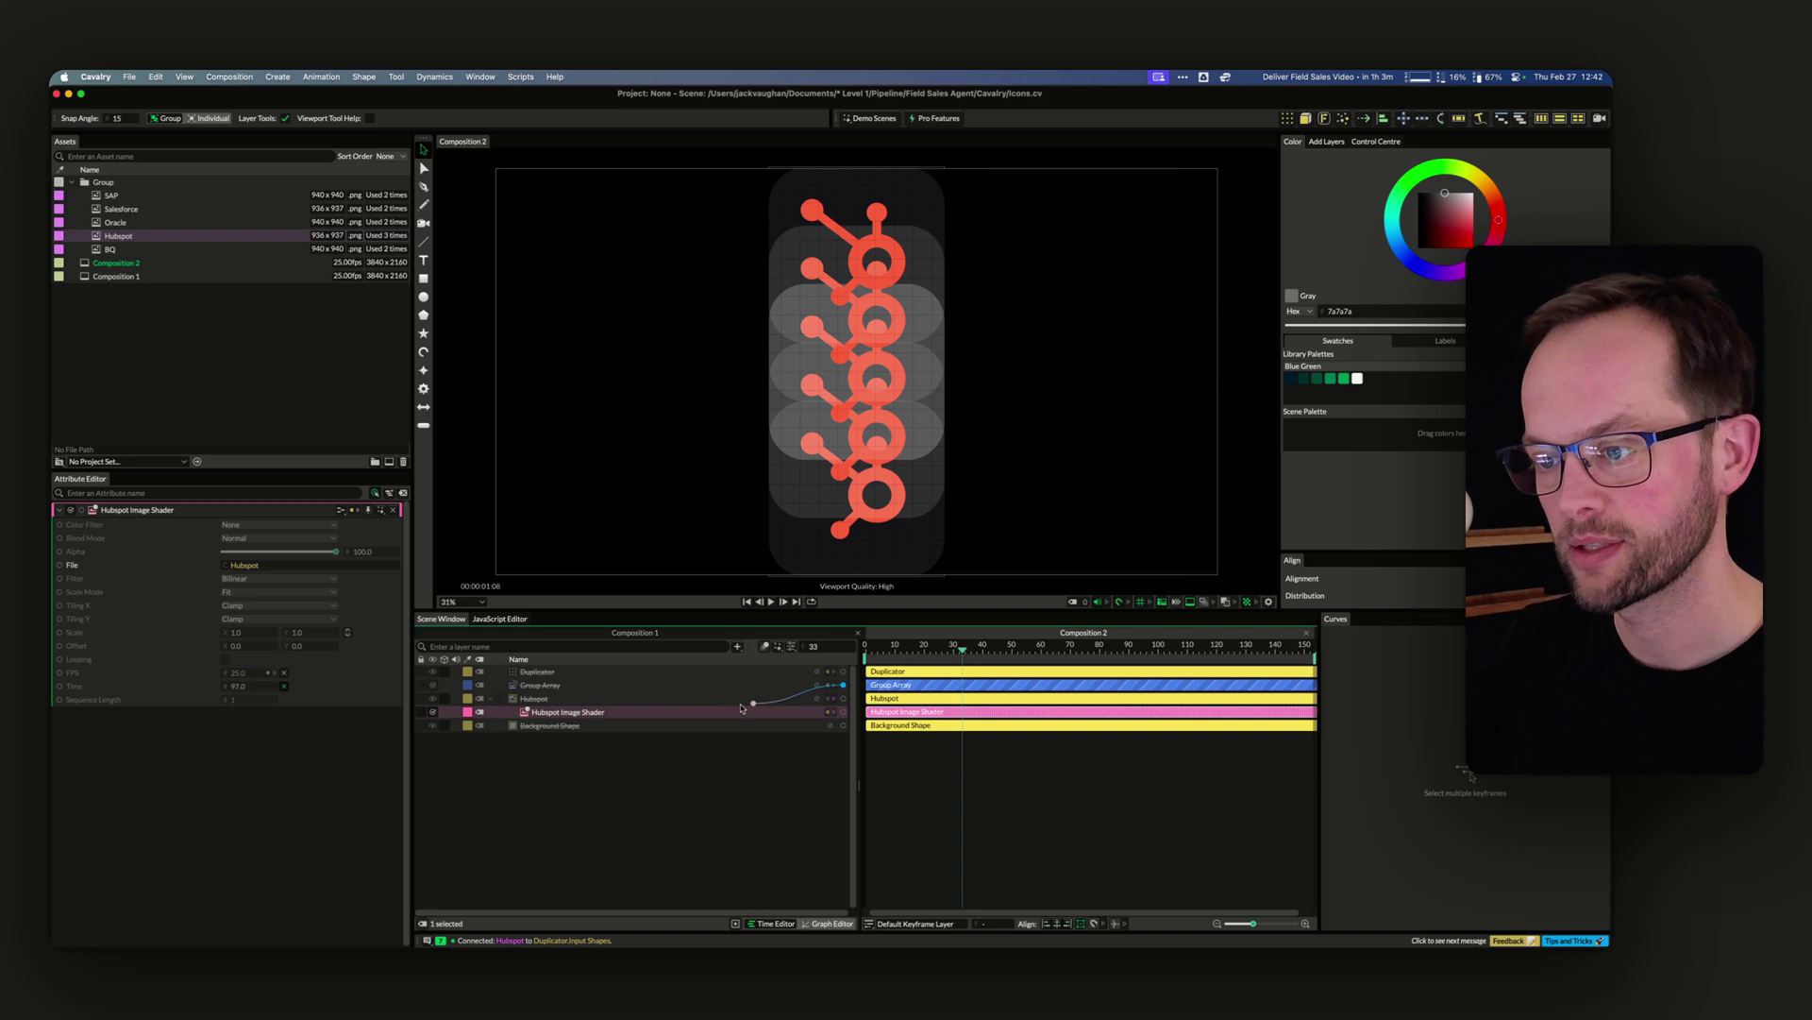
pyautogui.moveTo(580, 716); pyautogui.dragTo(579, 717)
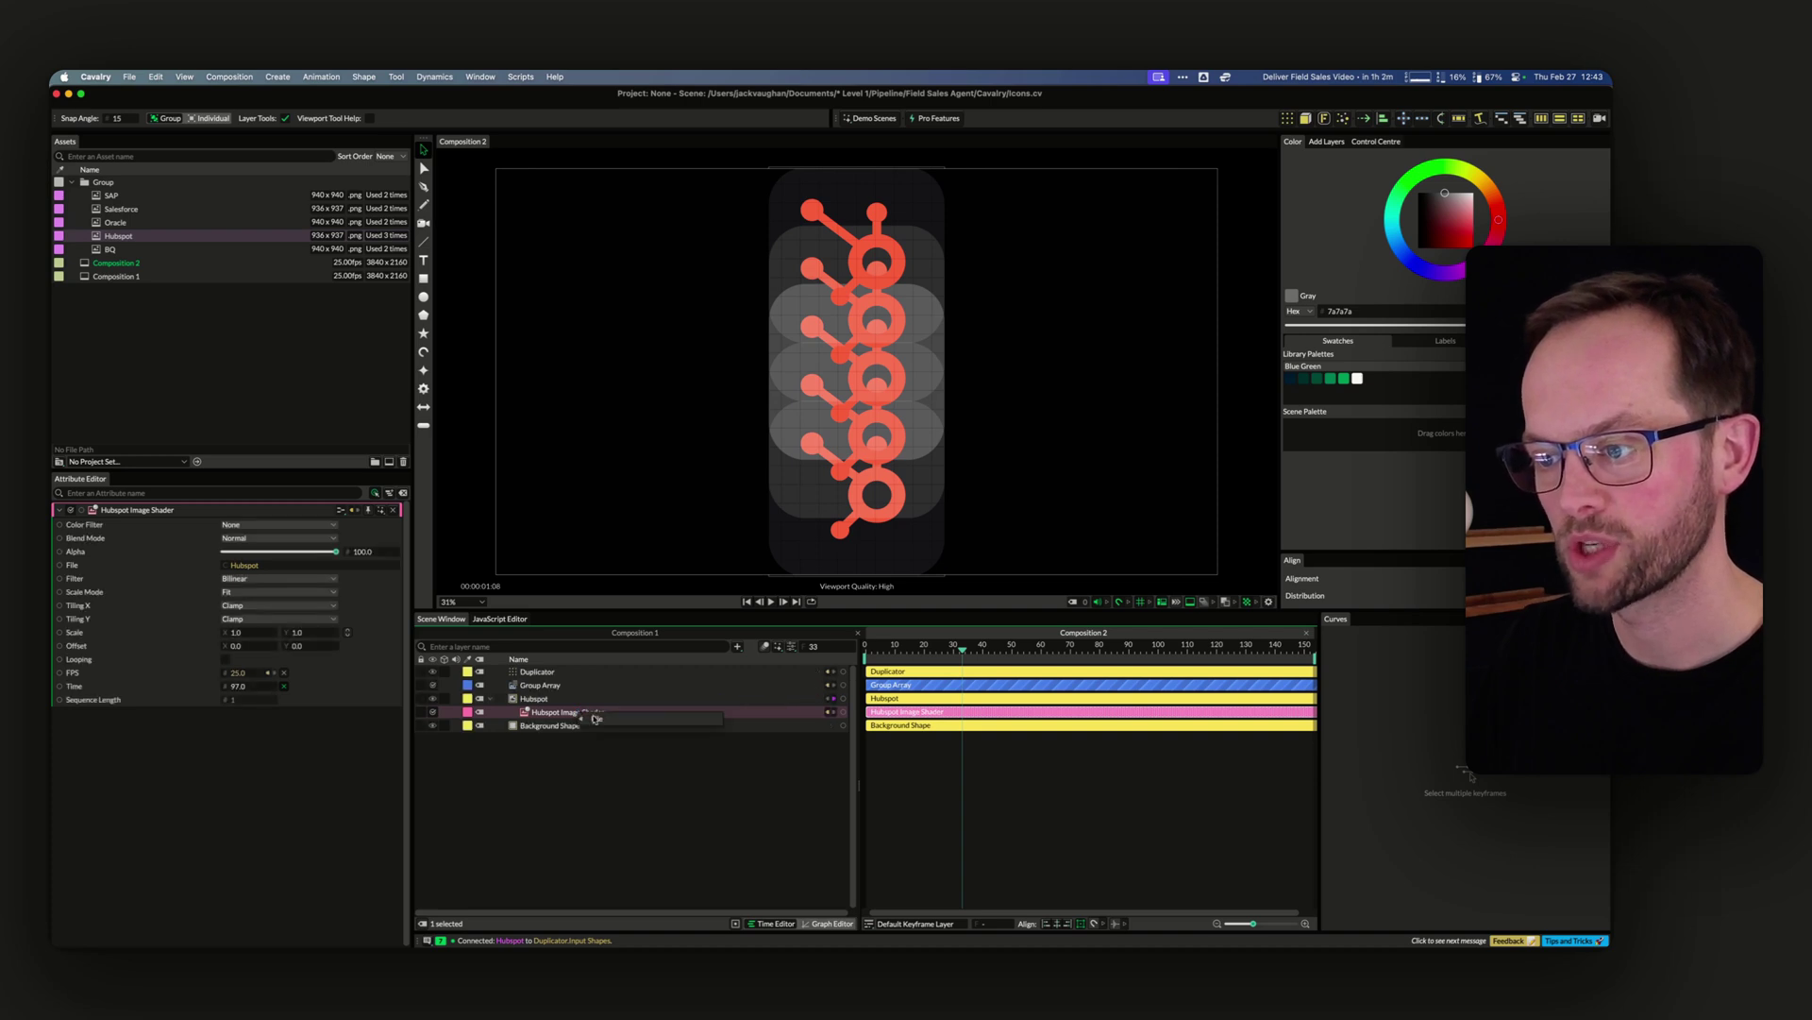
pyautogui.click(599, 720)
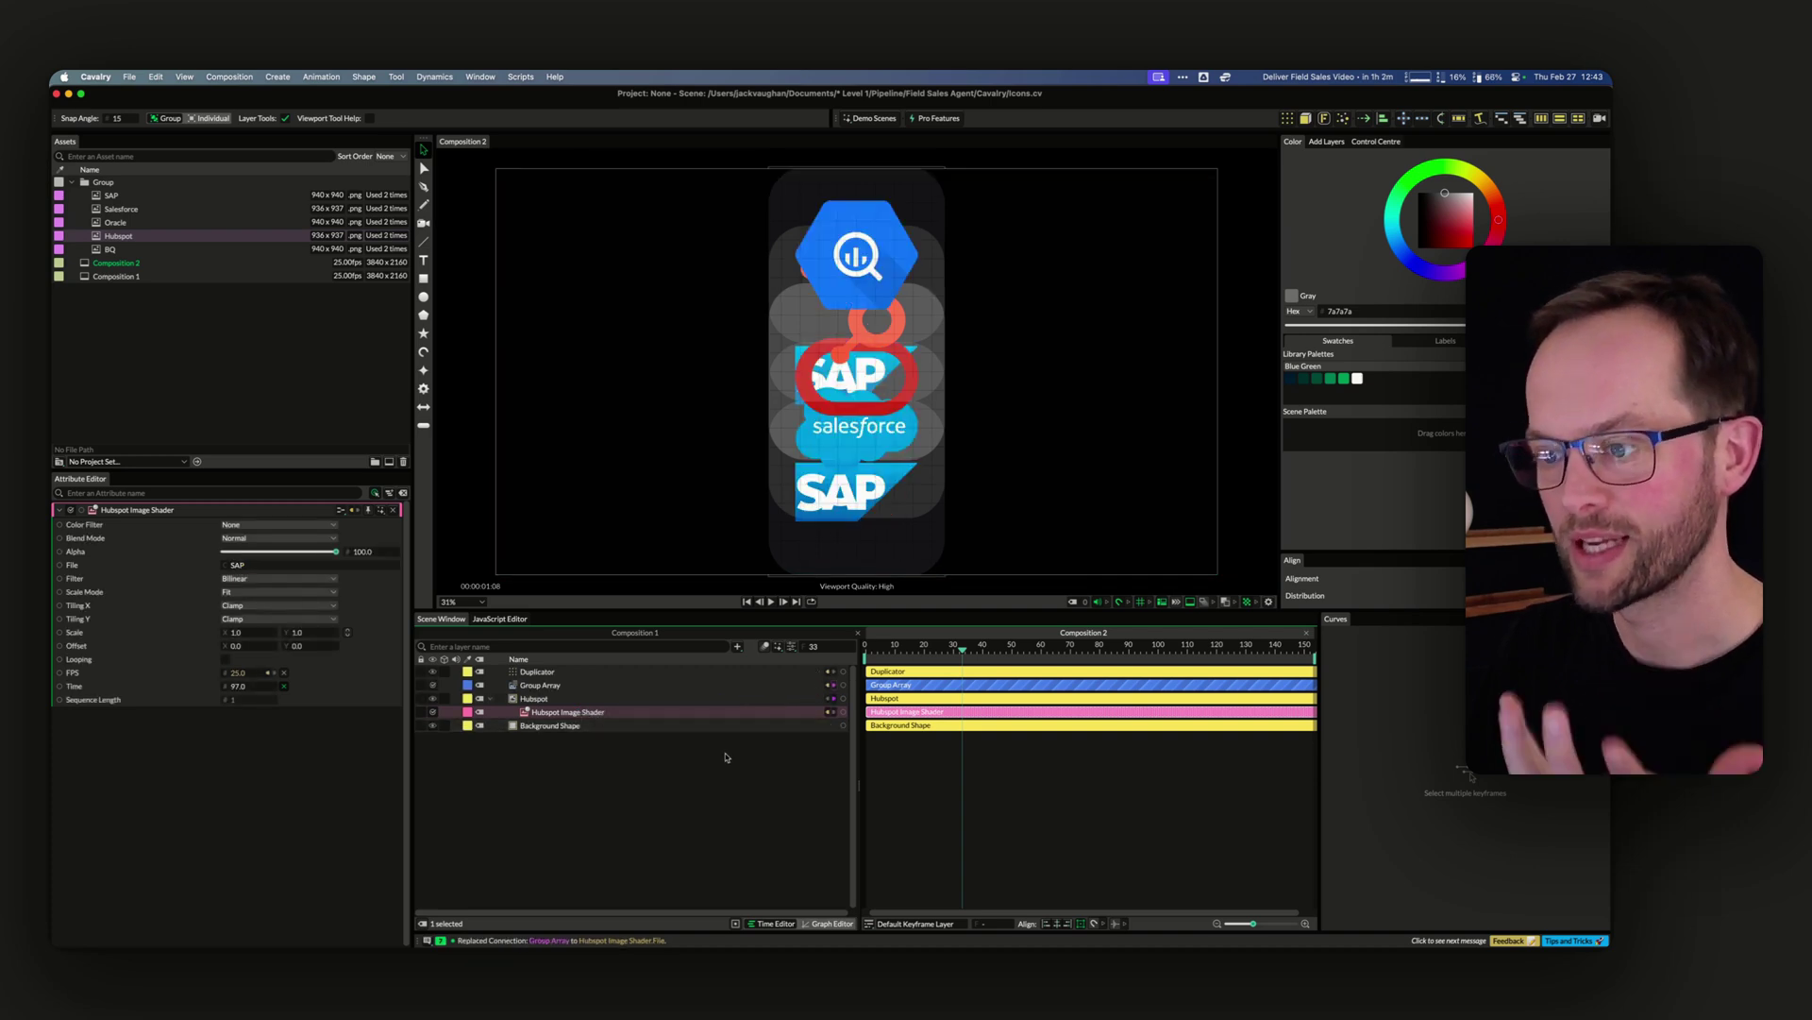
# Set the Duplicator's Shape Scale X and Y to 0.3 and hide the original Hubspot layer
pyautogui.click(538, 672)
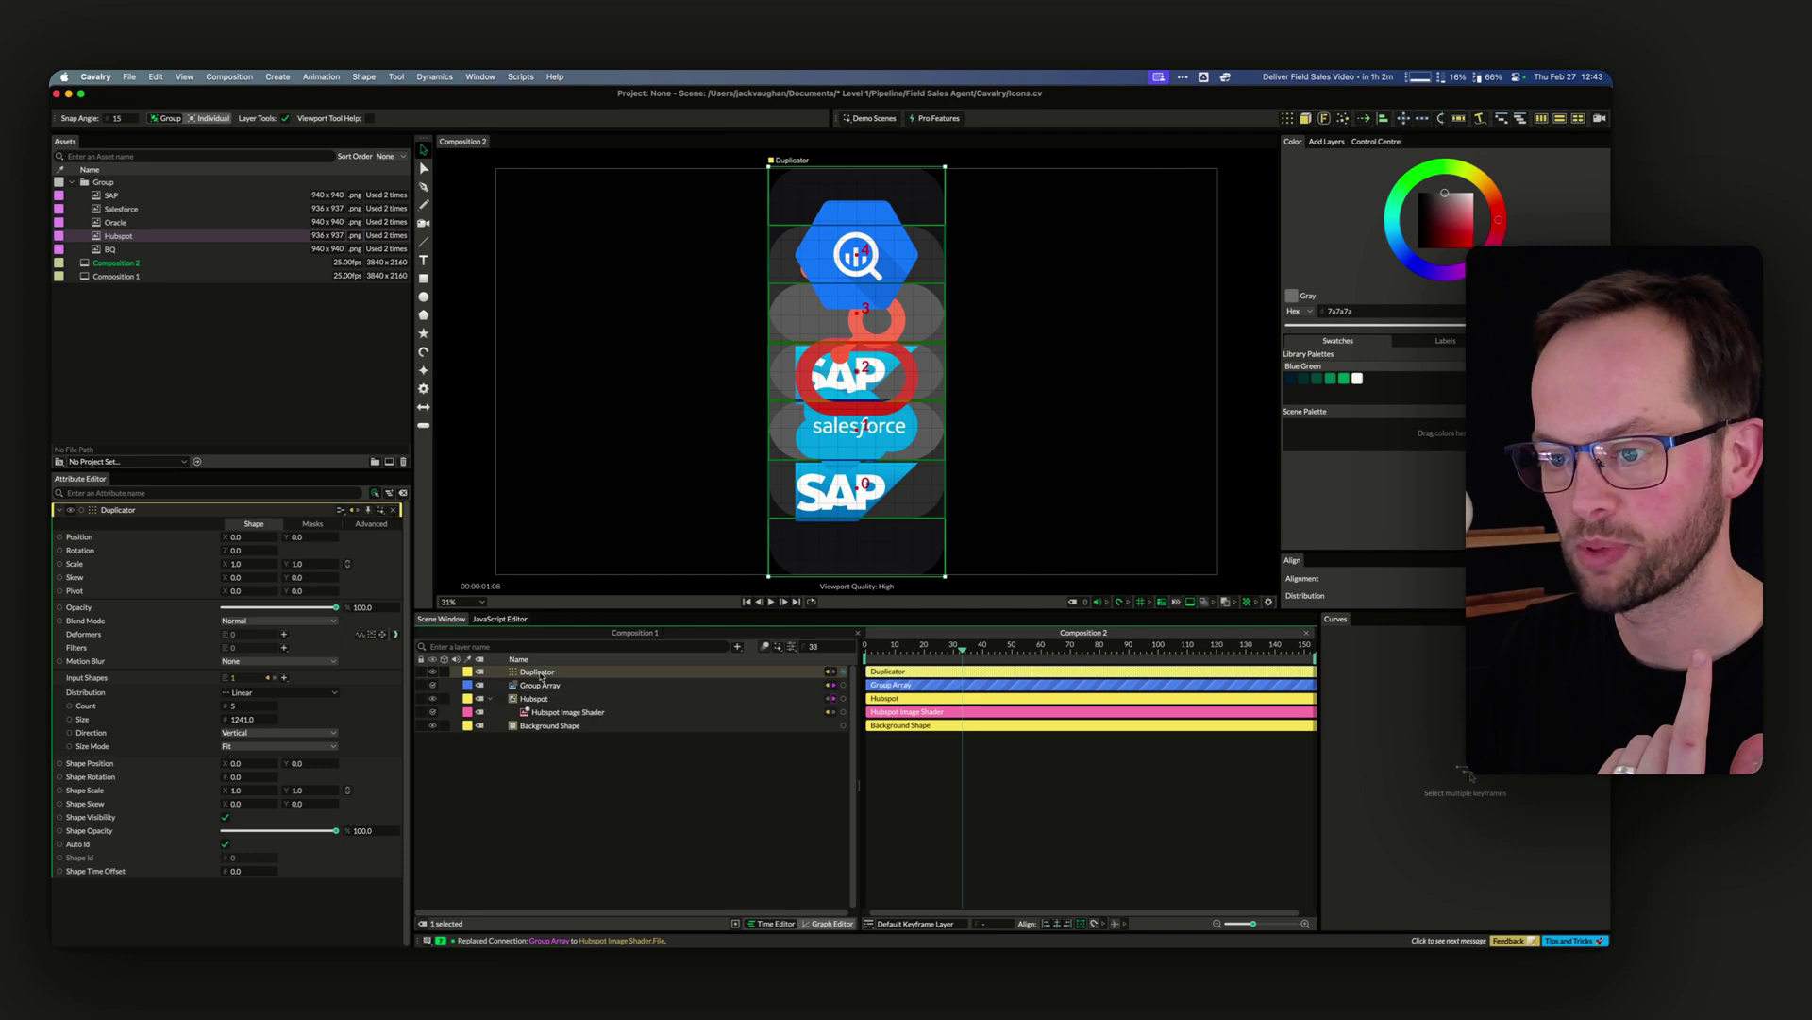
pyautogui.click(236, 790)
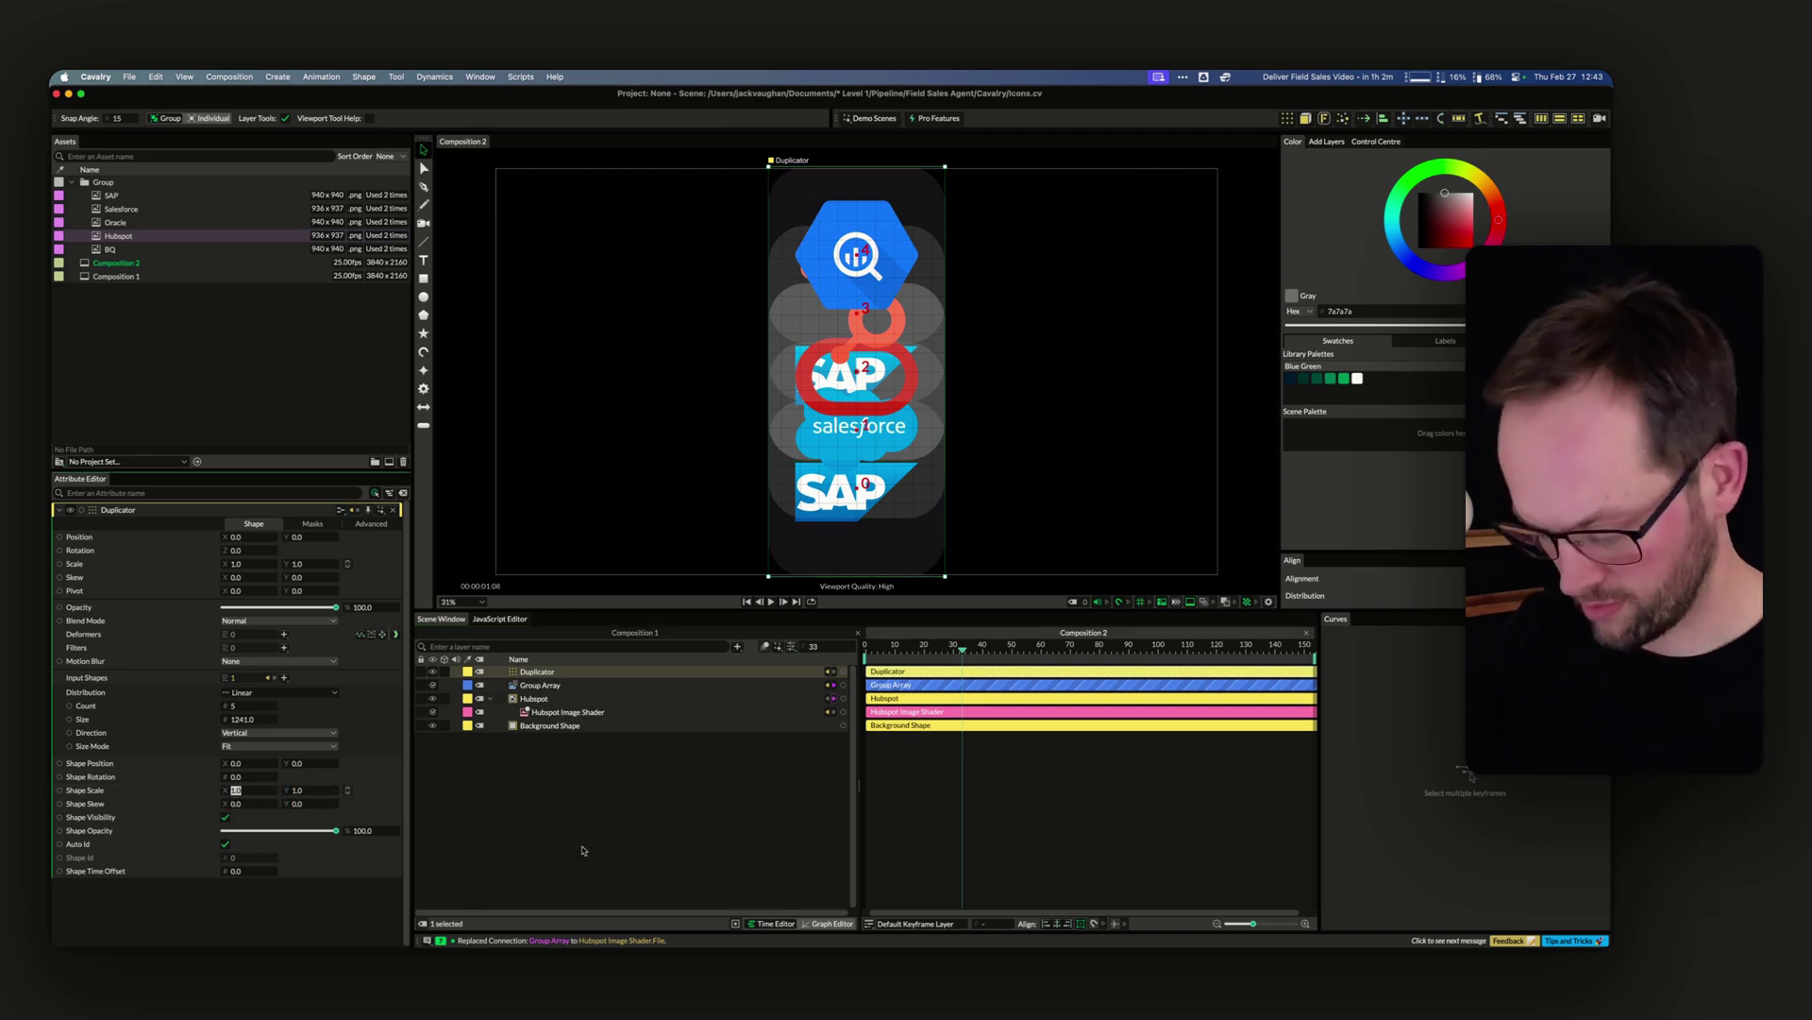
pyautogui.write('0.3')
pyautogui.press('Return')
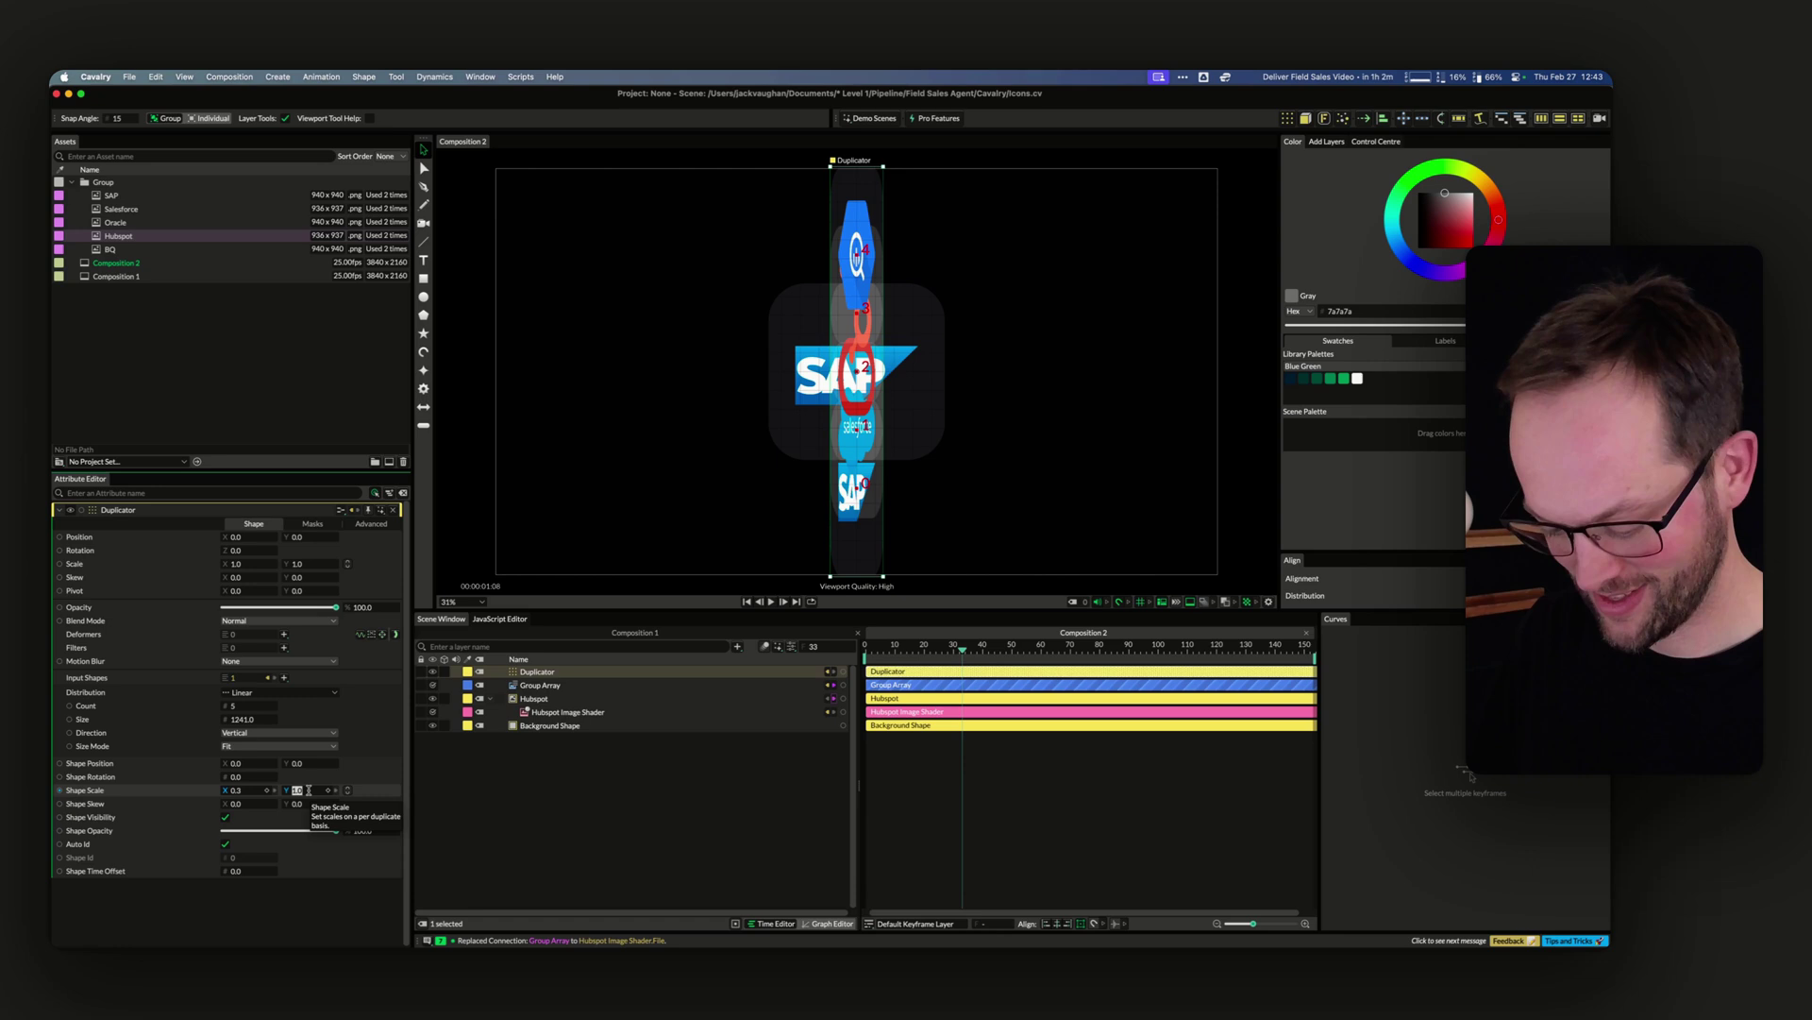
pyautogui.write('0.3')
pyautogui.press('Return')
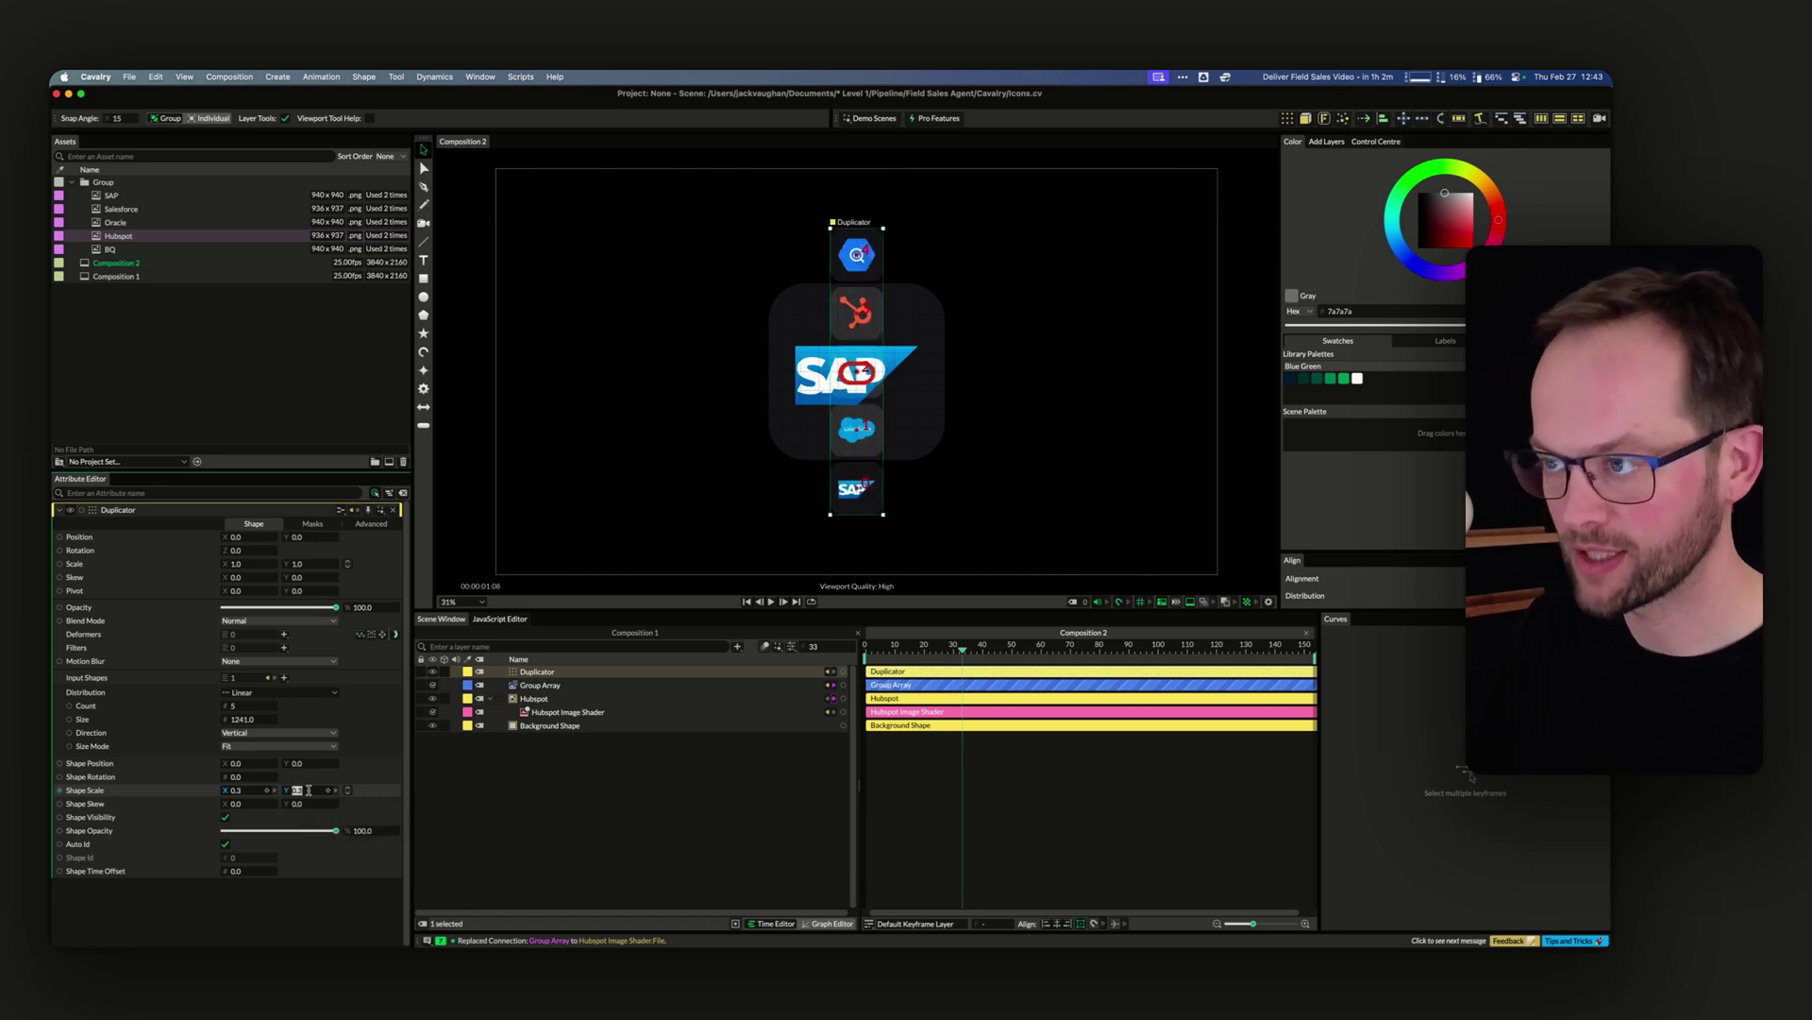
pyautogui.click(586, 847)
pyautogui.click(433, 699)
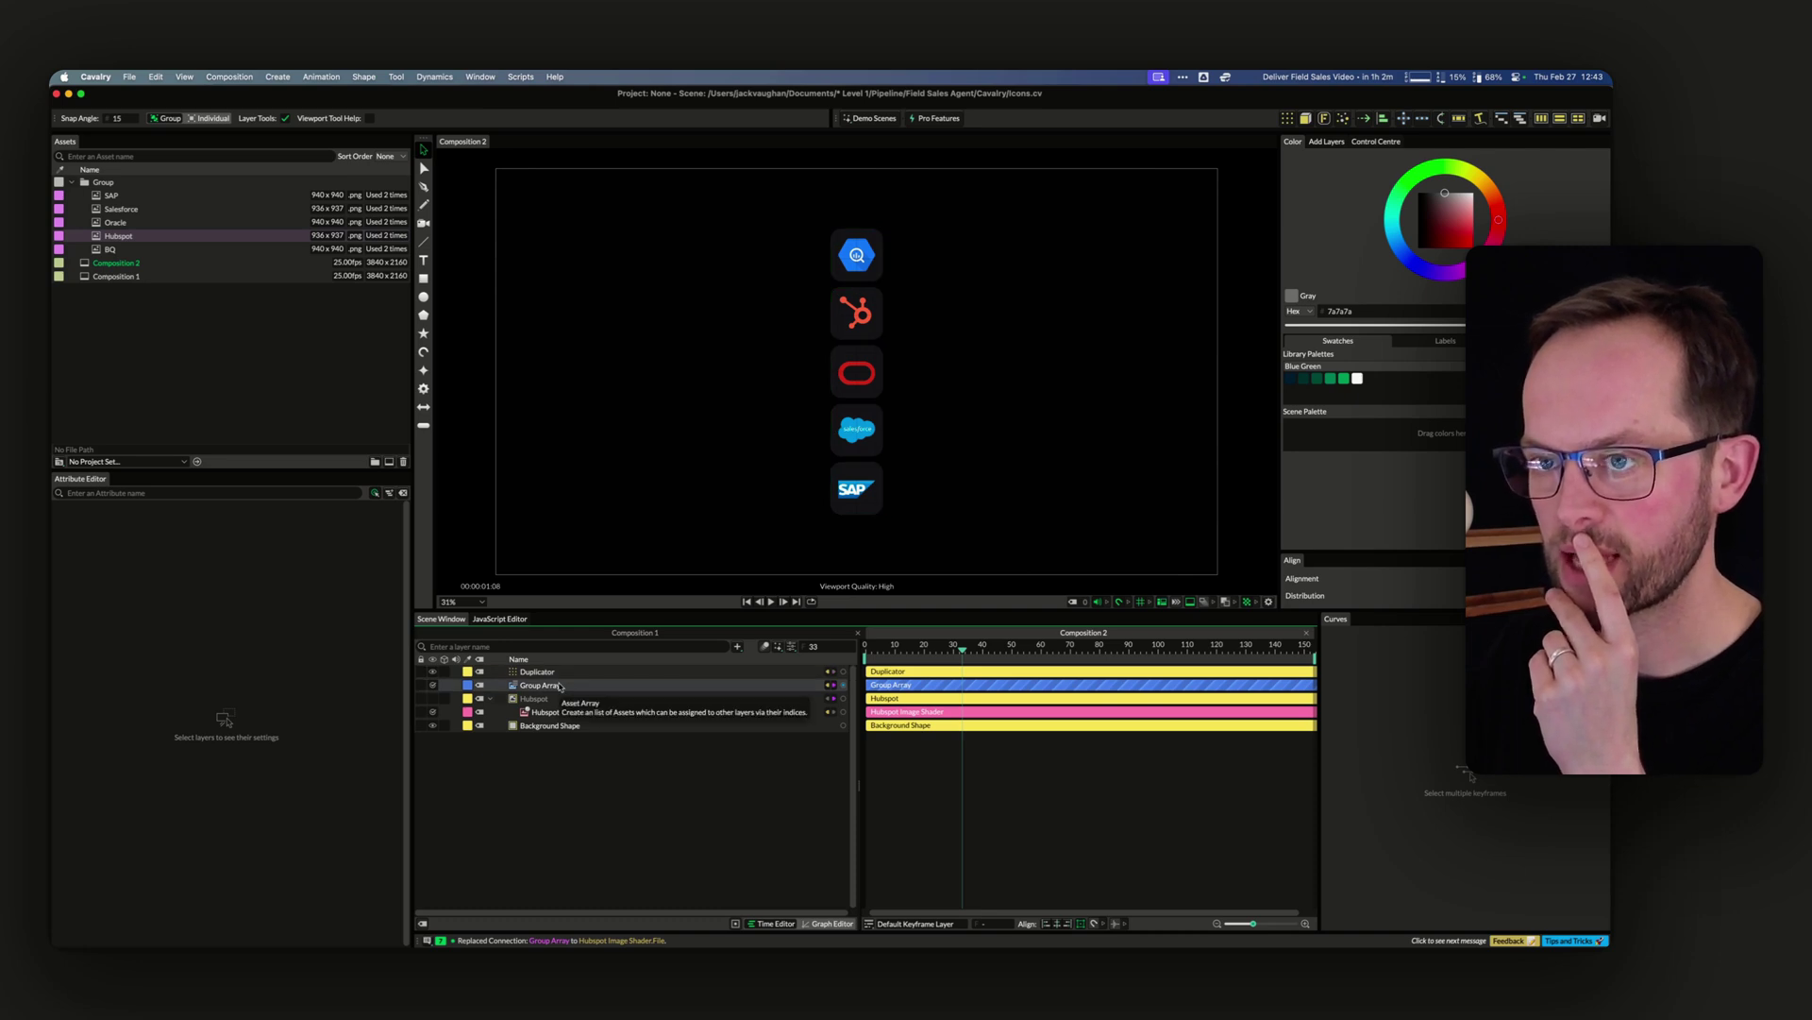
pyautogui.doubleClick(116, 276)
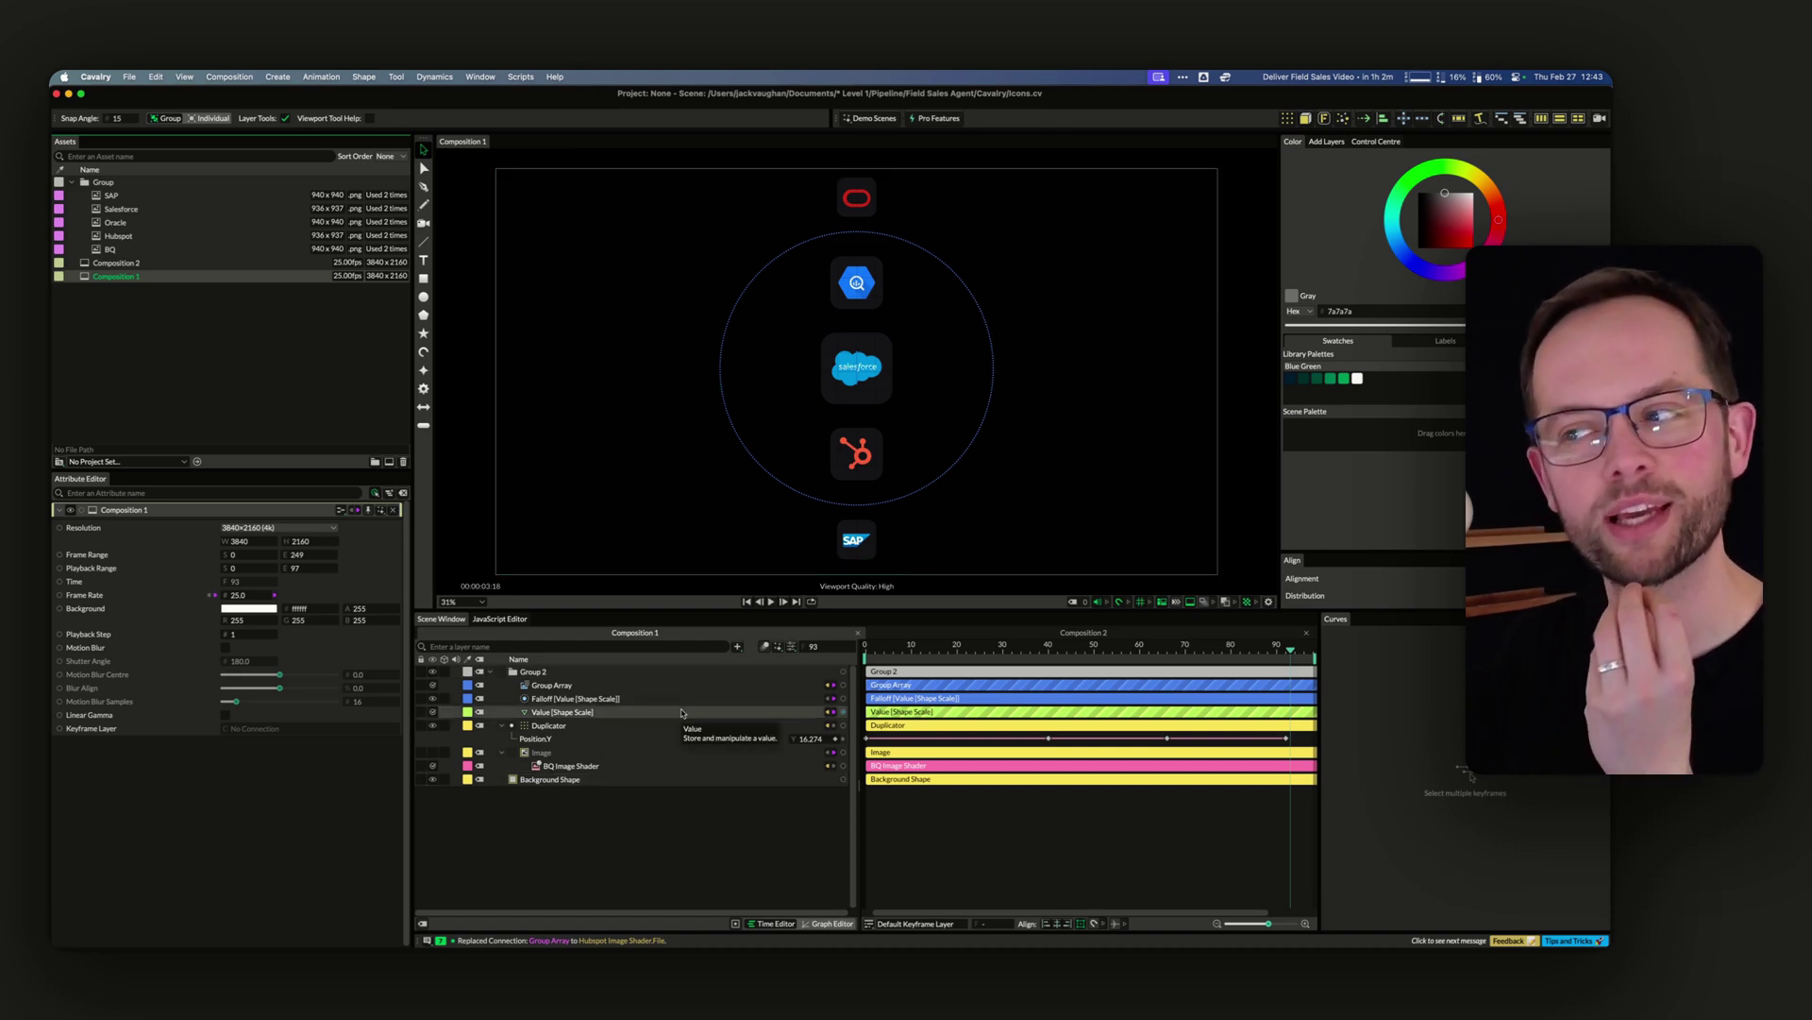
pyautogui.click(998, 634)
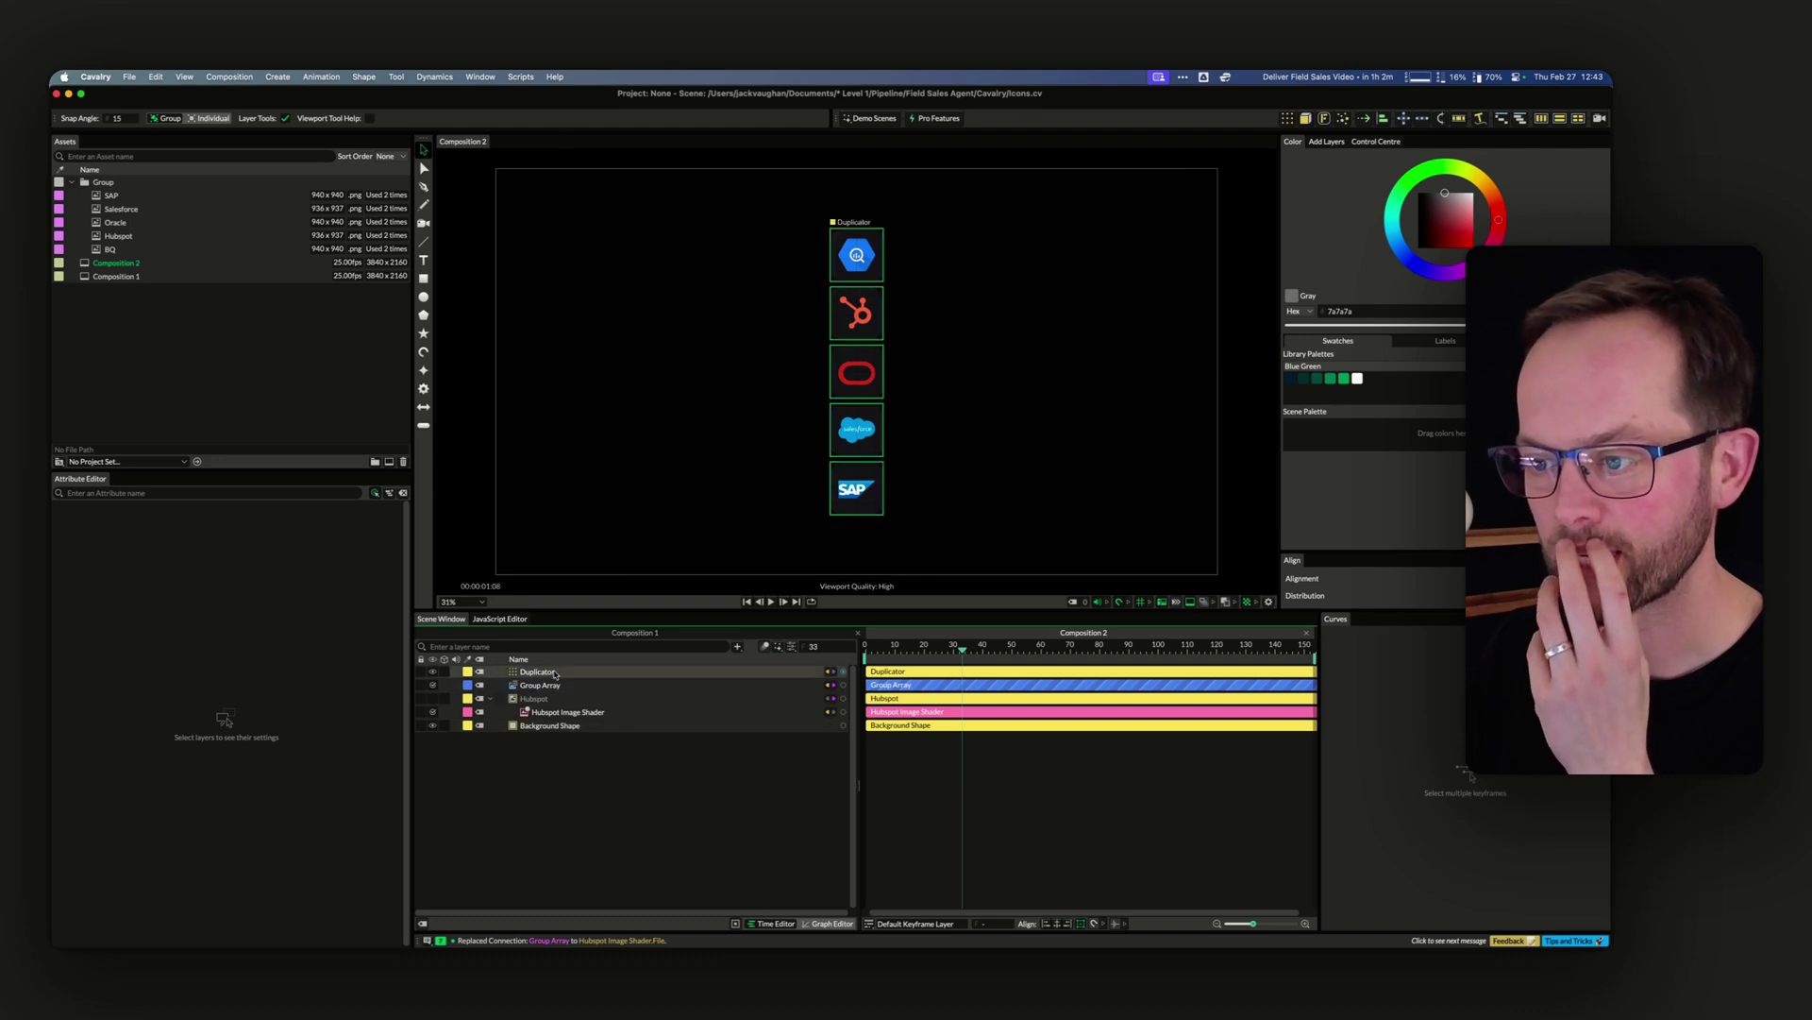
# Add a Value behaviour to the Duplicator's shape scale
pyautogui.click(741, 673)
pyautogui.rightClick(109, 790)
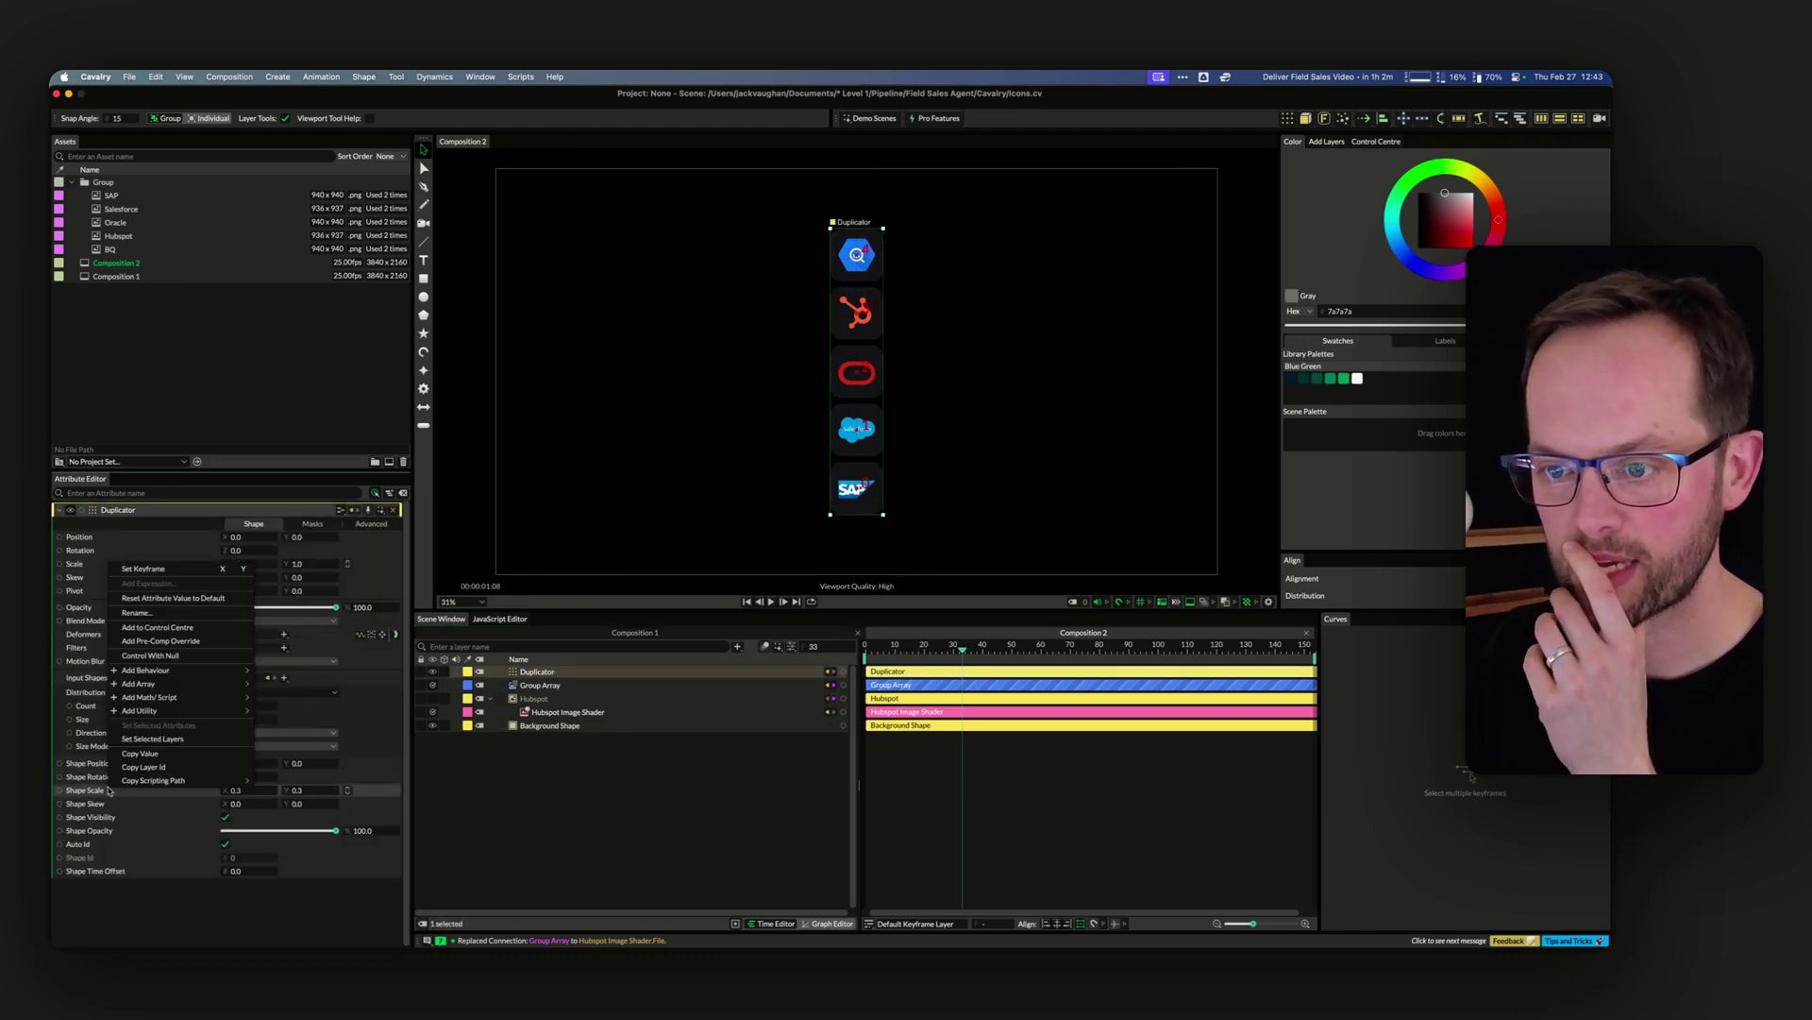
pyautogui.moveTo(170, 670)
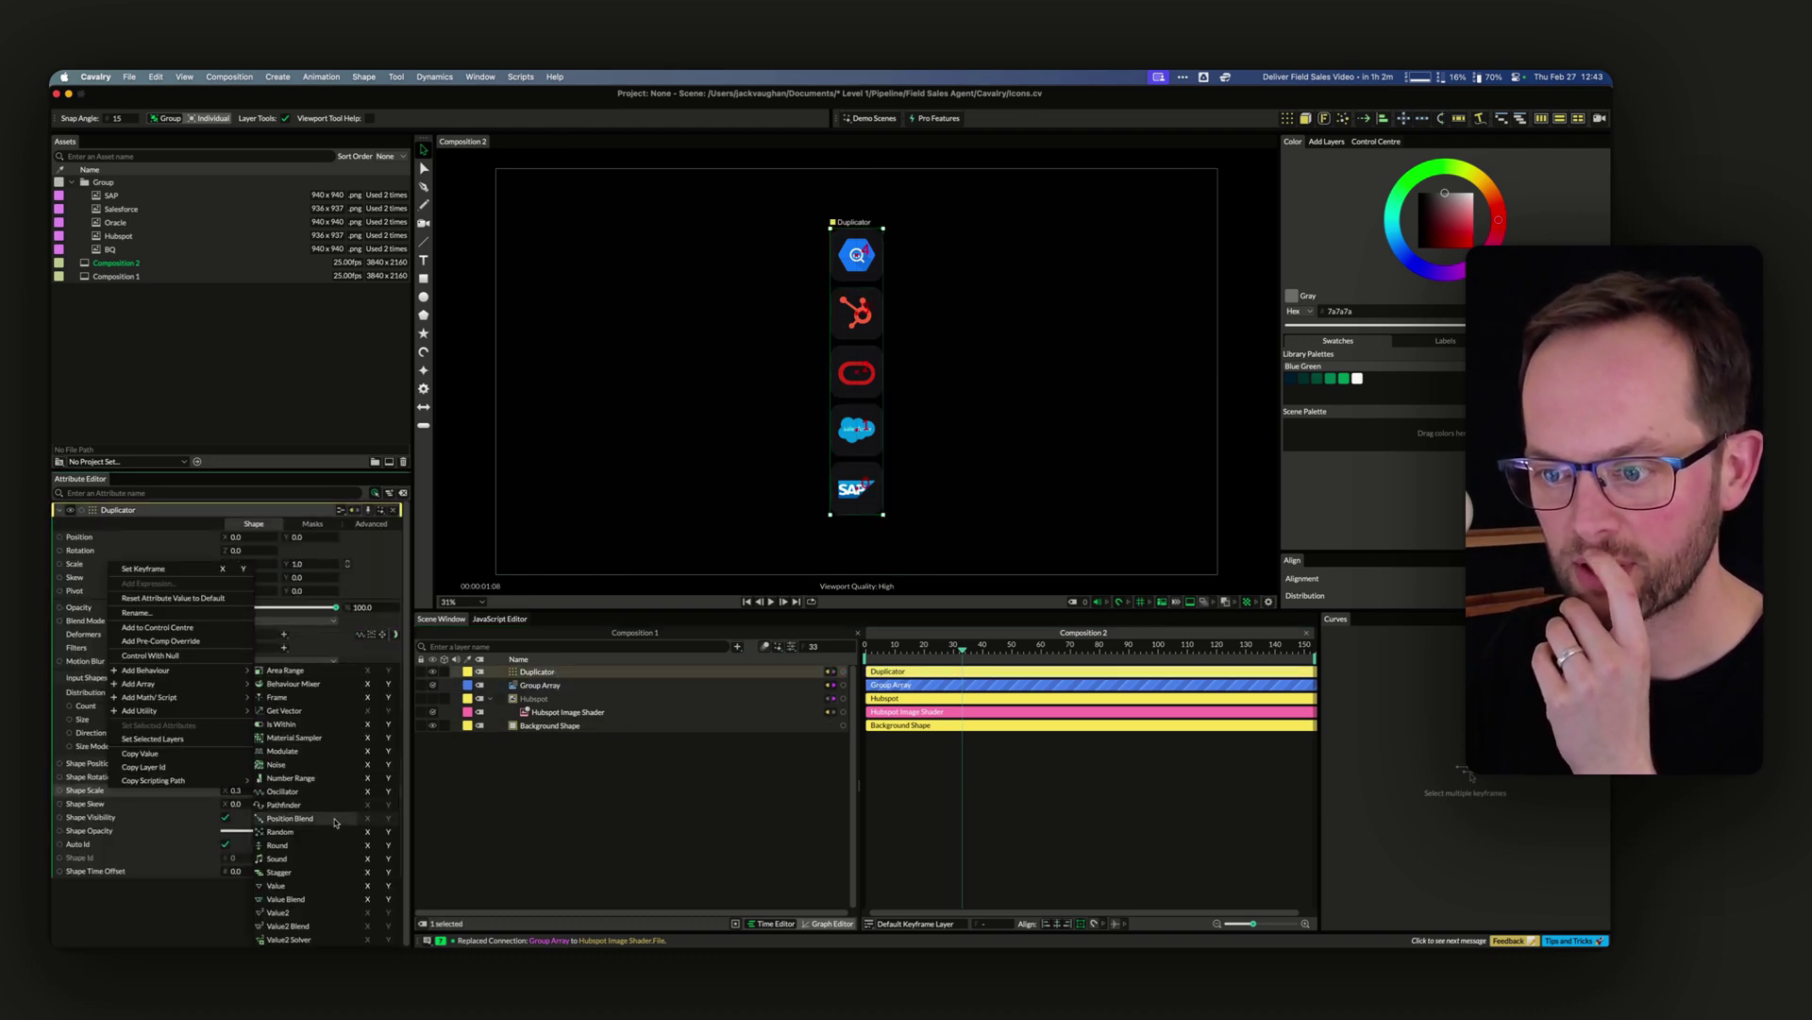
pyautogui.click(320, 884)
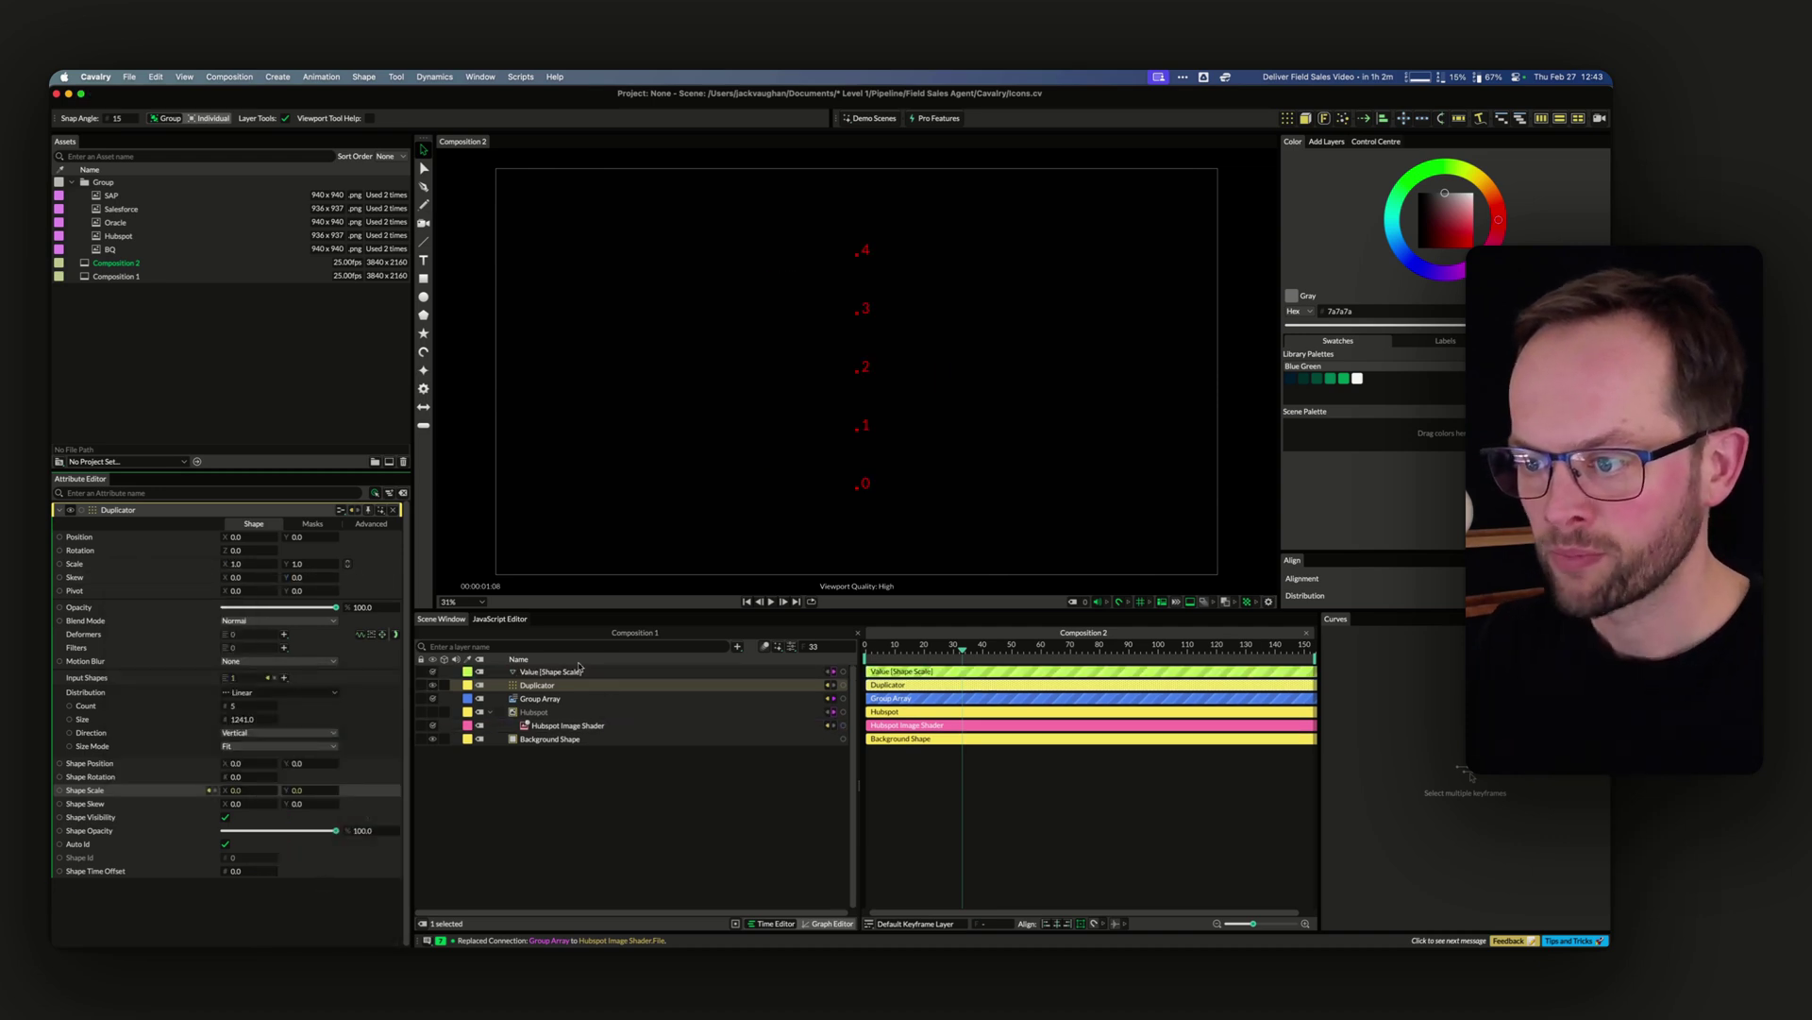
# Enter 0.5 as the Value [Shape Scale] value
pyautogui.click(535, 671)
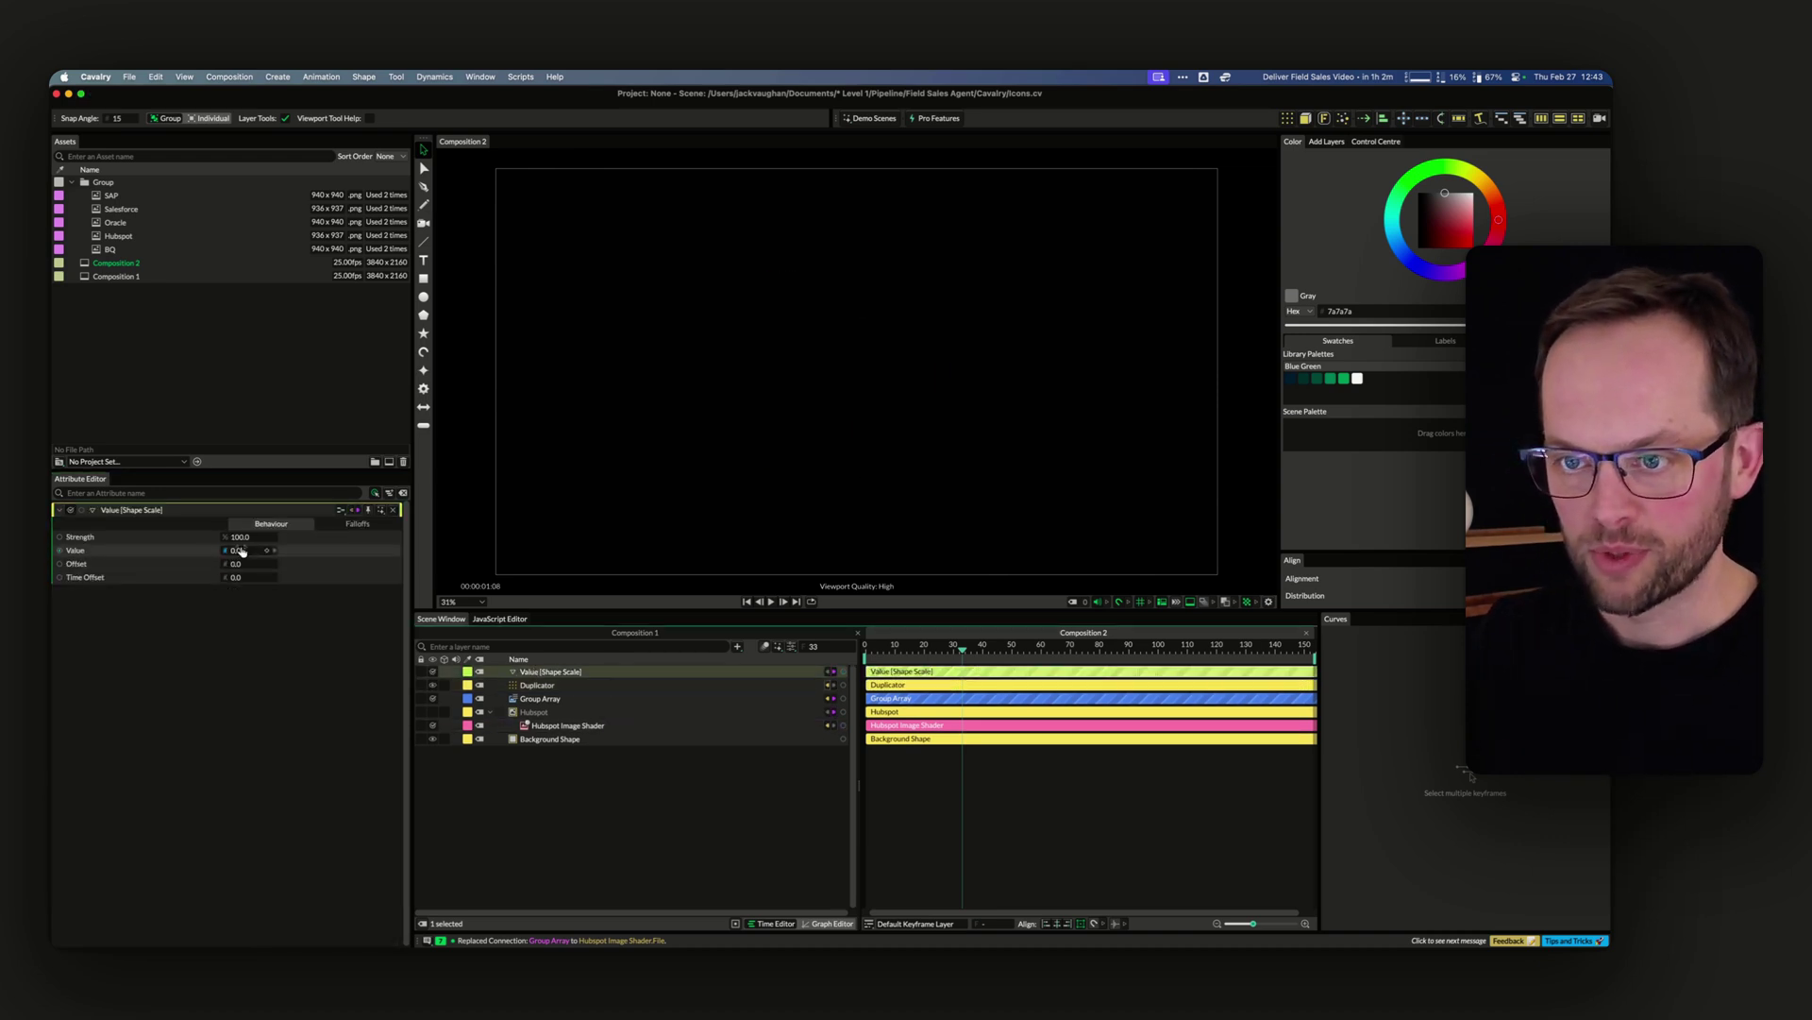
pyautogui.write('0.5')
pyautogui.press('Return')
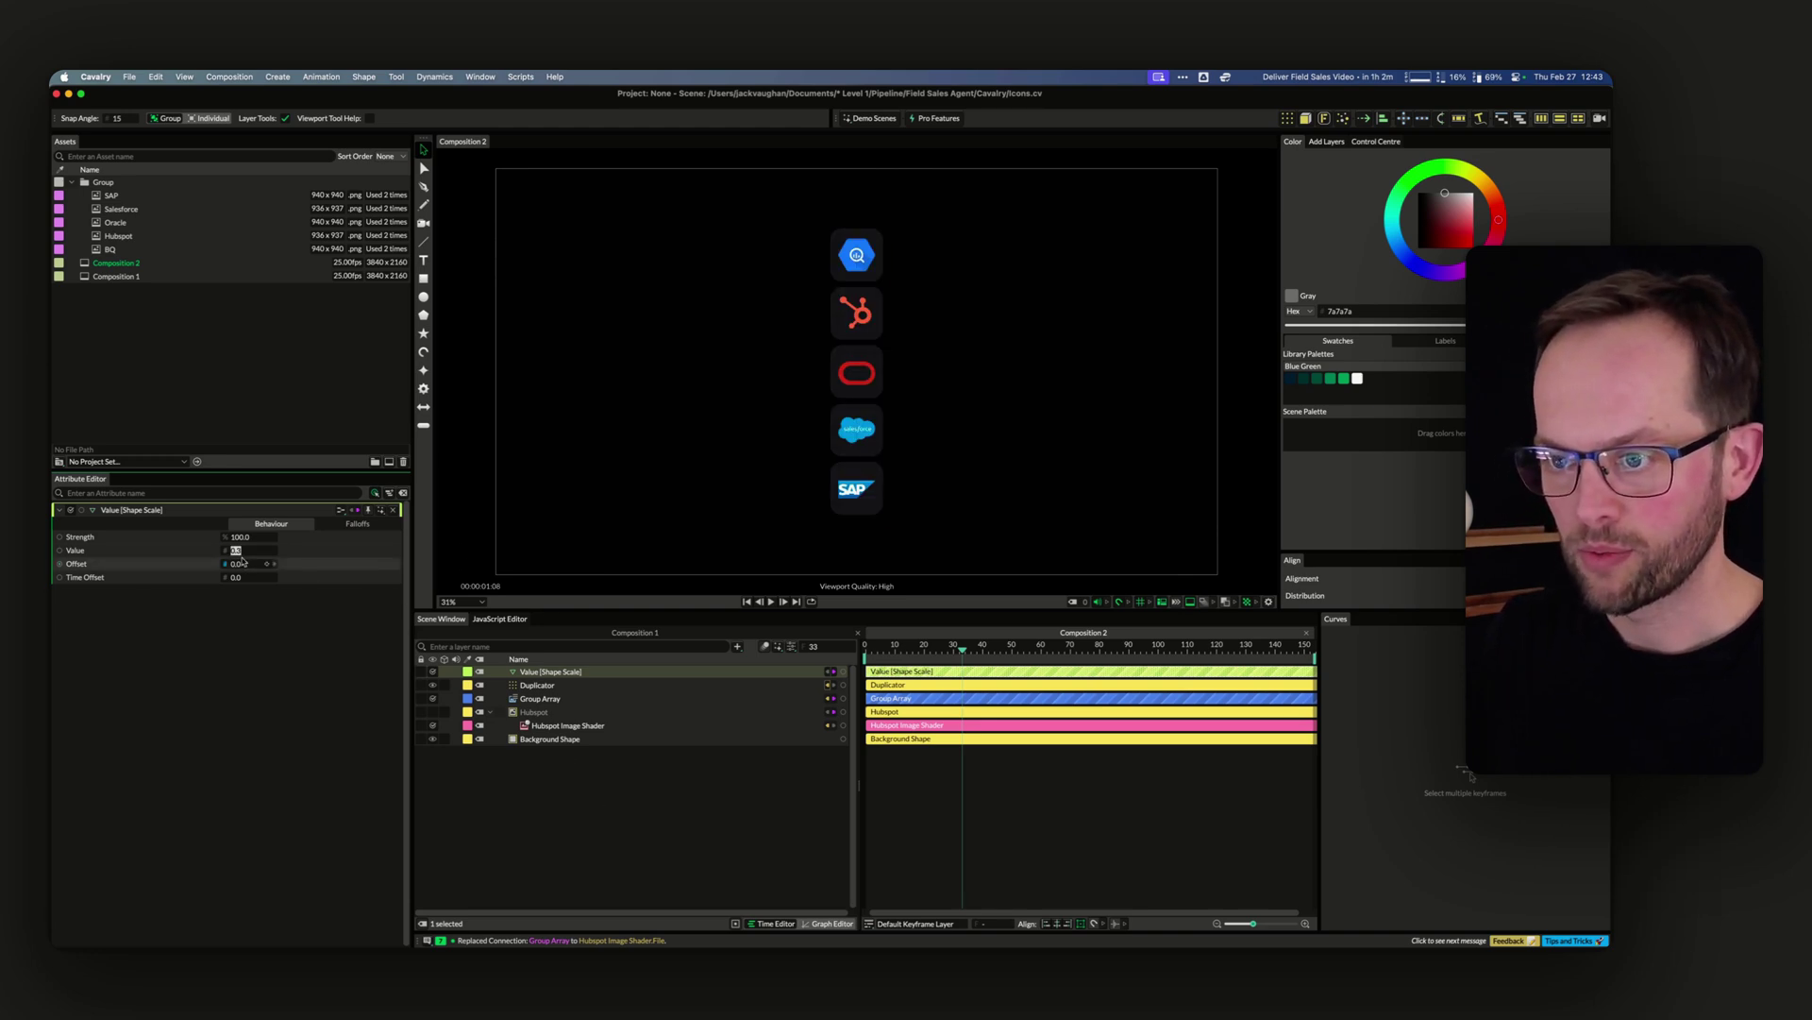
pyautogui.scroll(1, 243, 550)
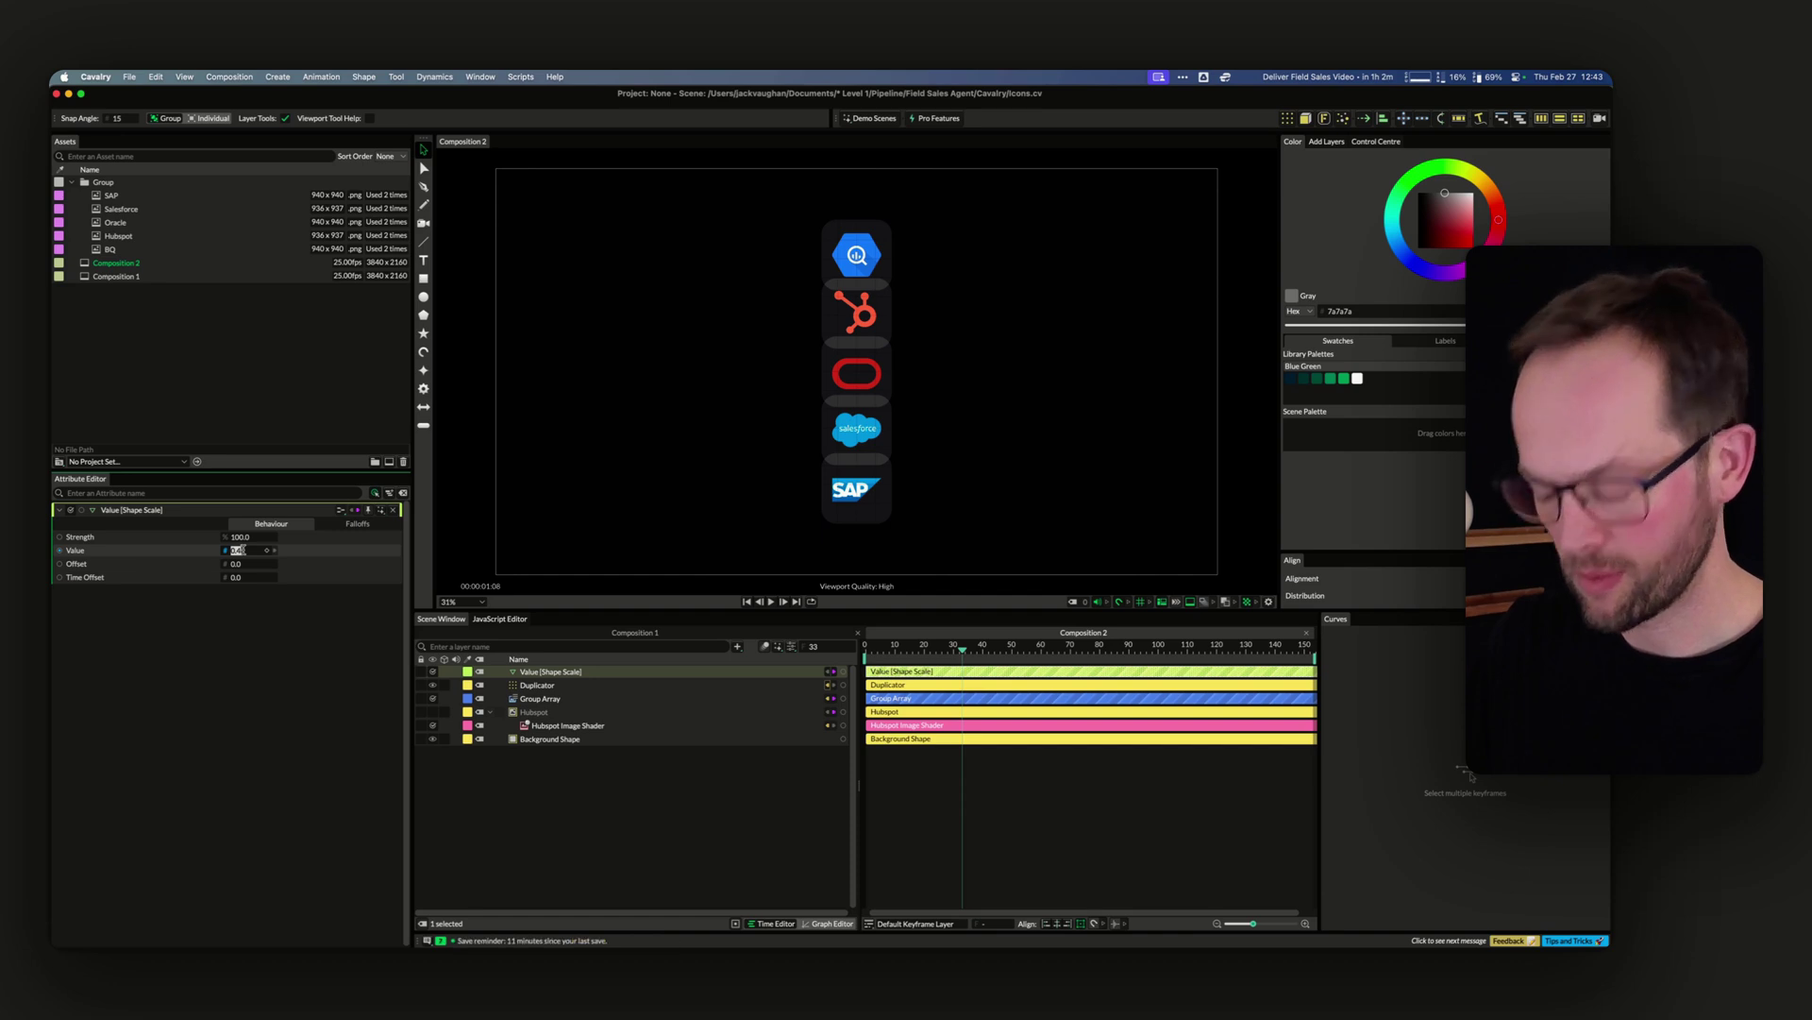
pyautogui.write('0.5')
pyautogui.press('Return')
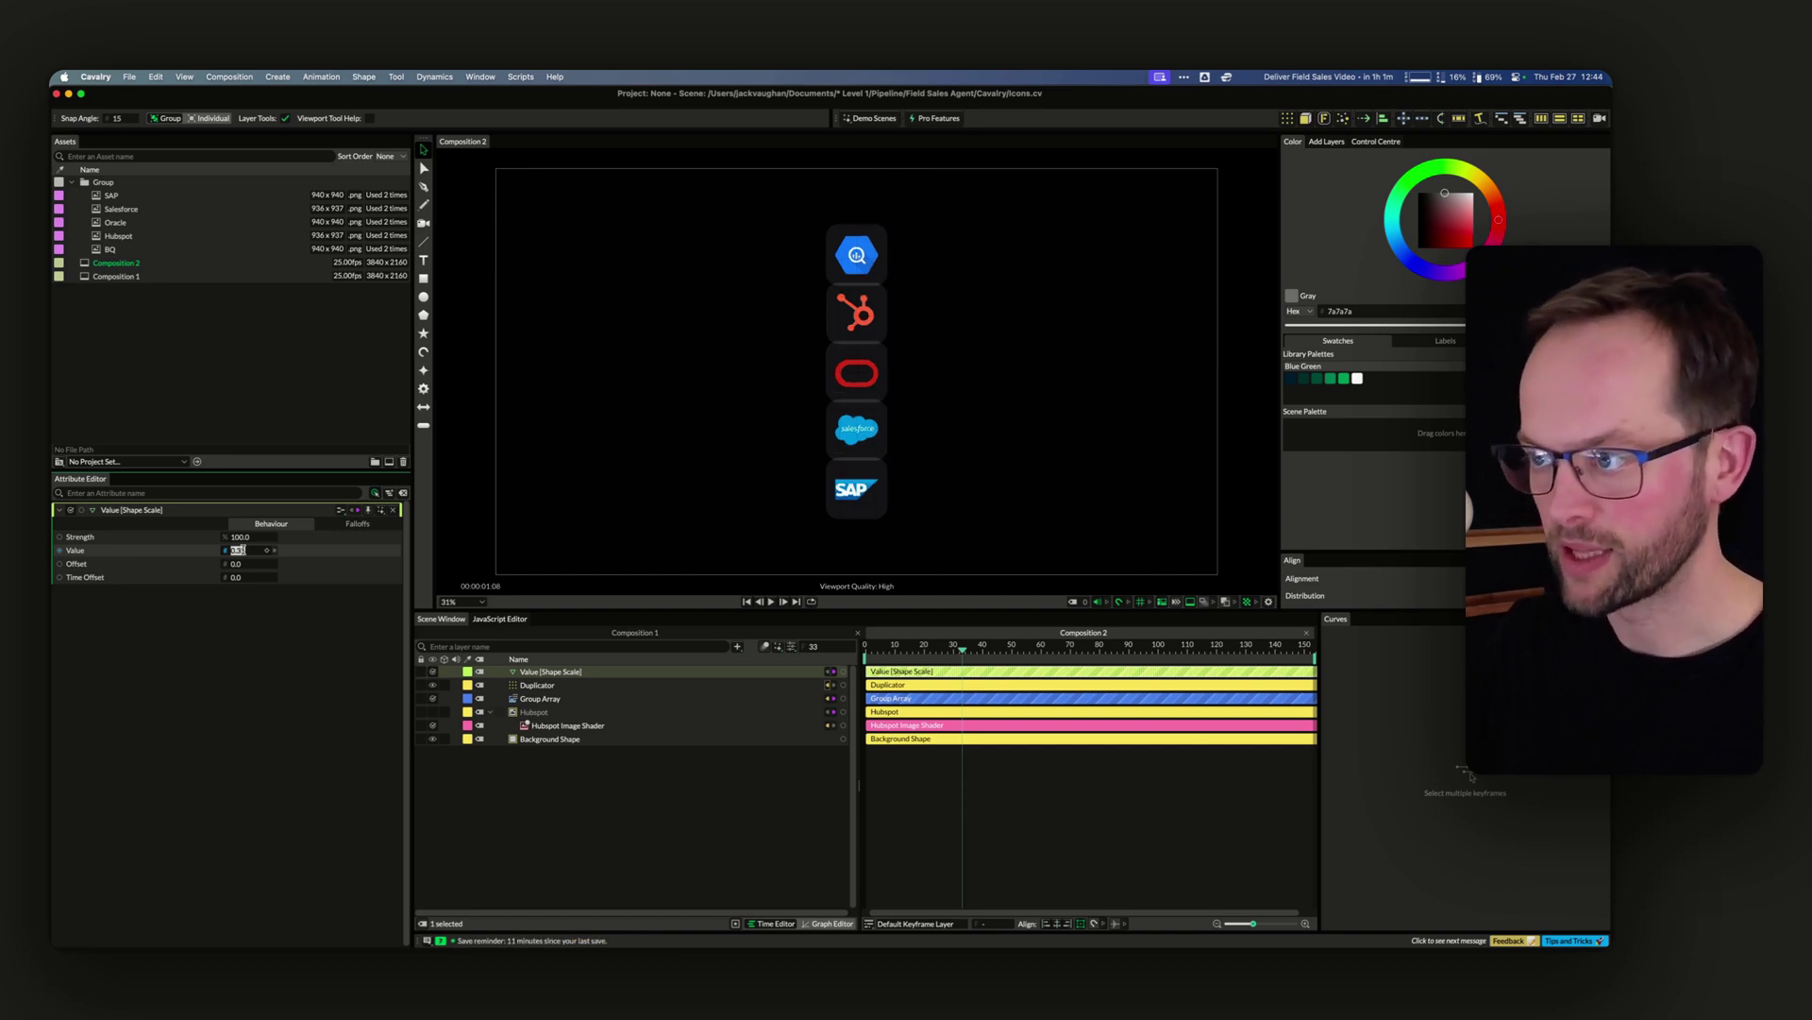
pyautogui.click(357, 523)
# Add a falloff to the shape-scale value, enlarge its circle over three logos, and ease its curve
pyautogui.rightClick(316, 569)
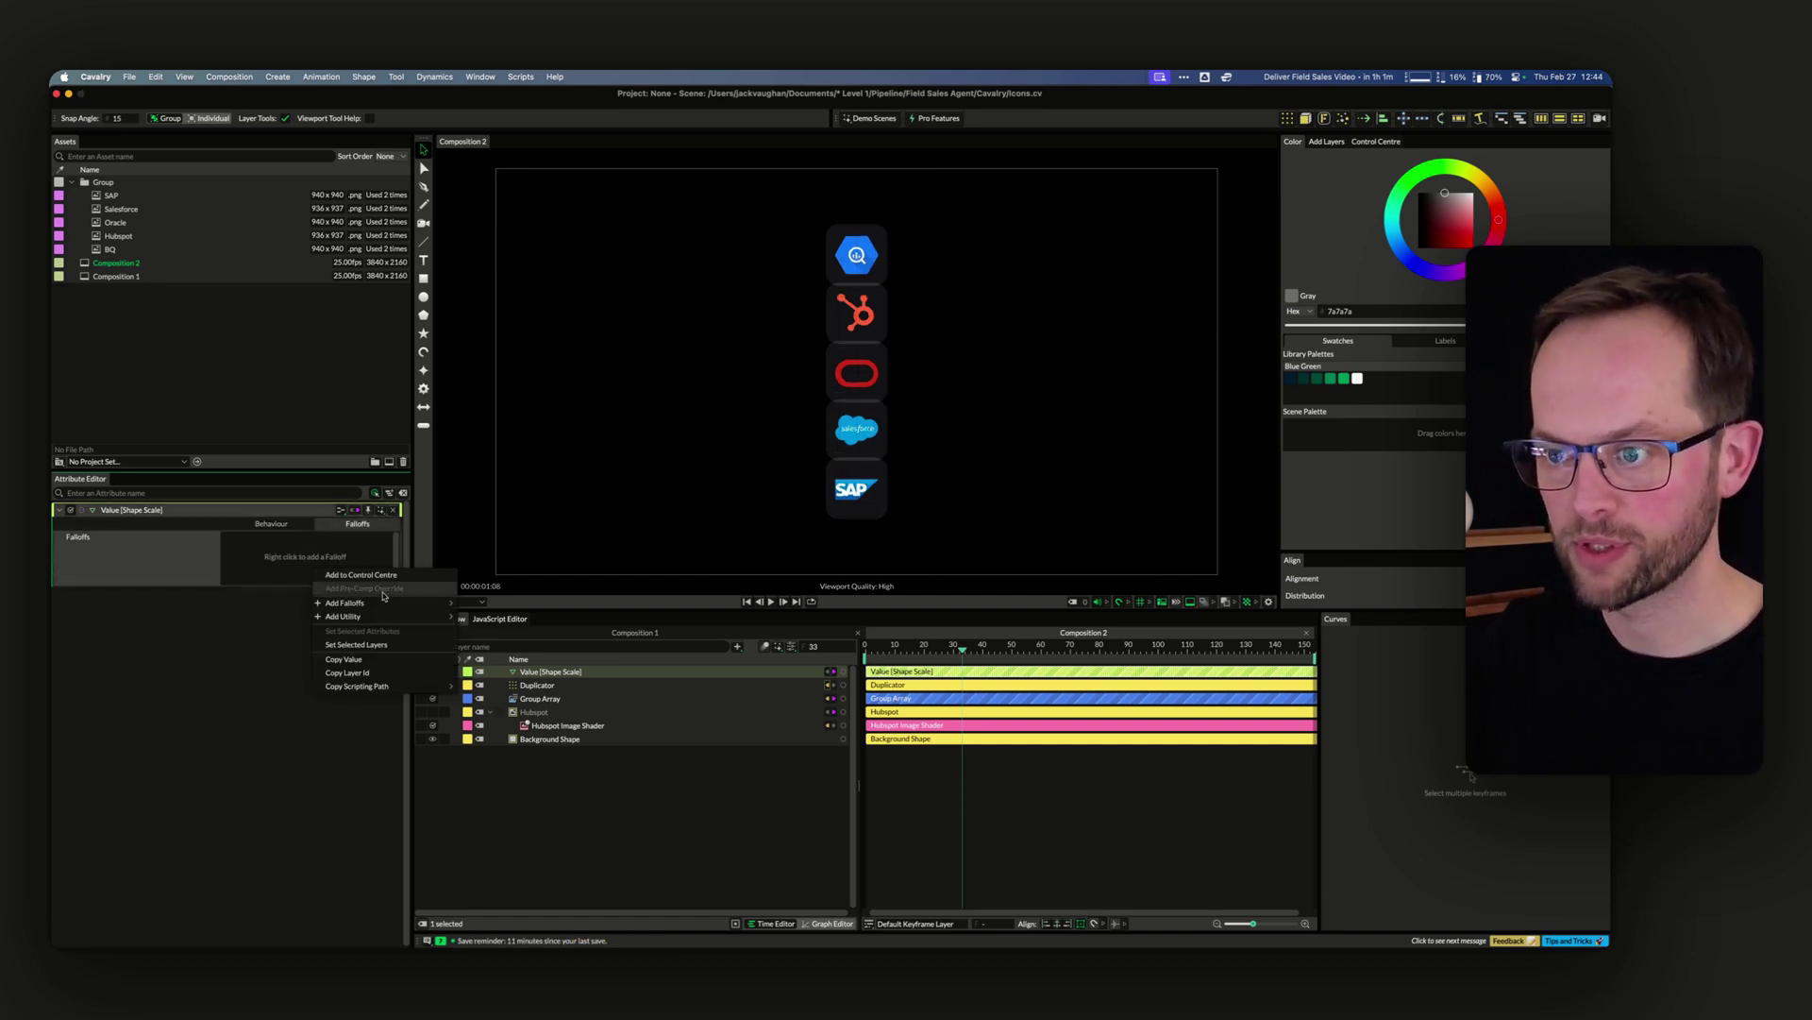
pyautogui.moveTo(385, 603)
pyautogui.click(508, 606)
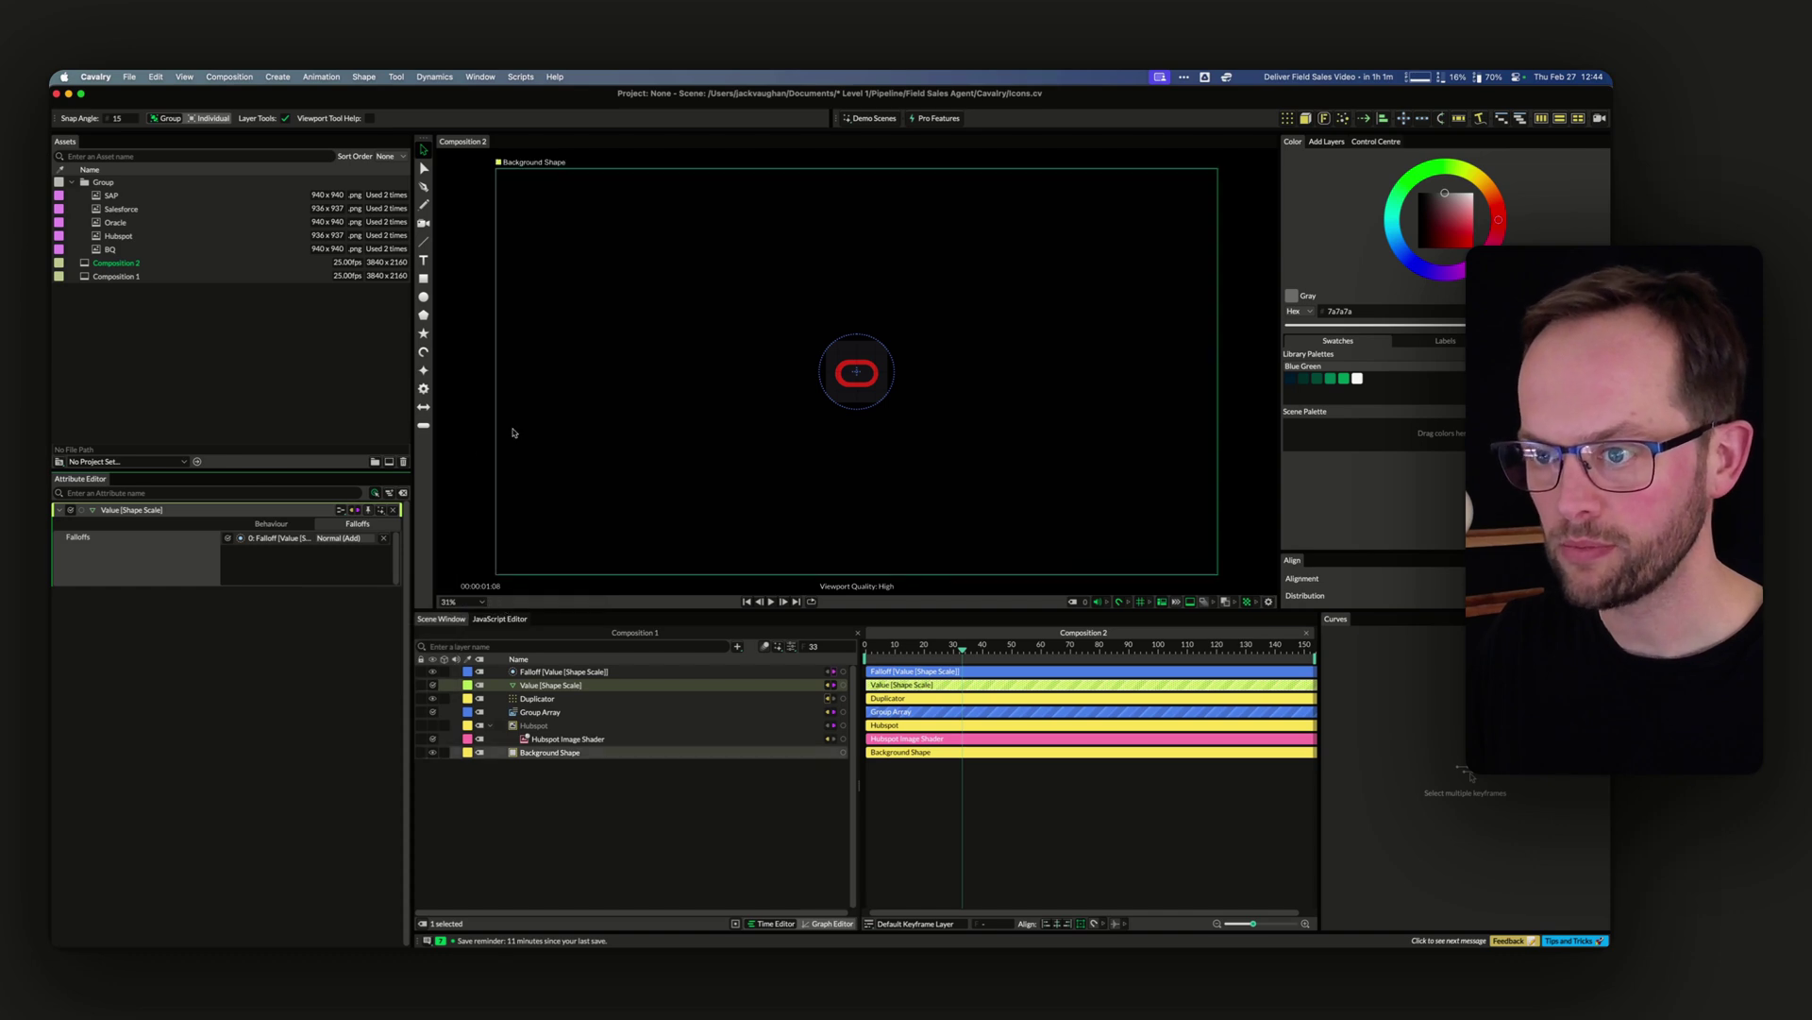
pyautogui.click(567, 672)
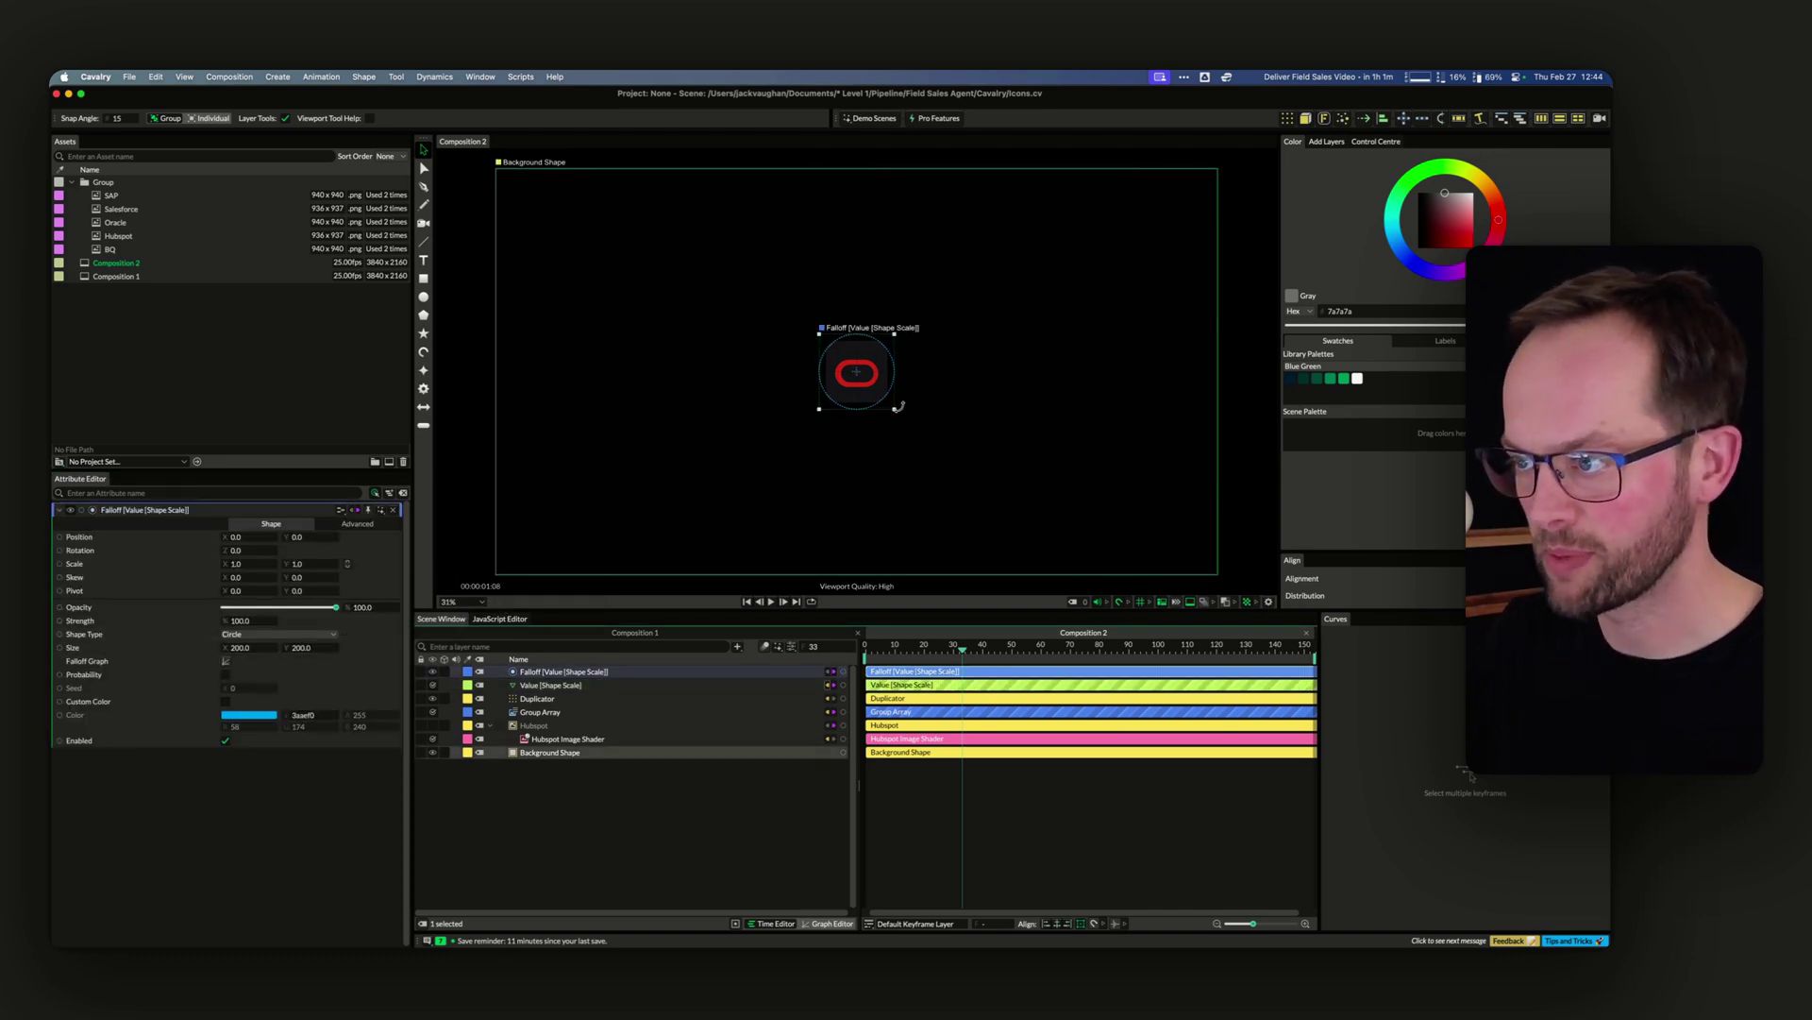
pyautogui.moveTo(898, 407); pyautogui.dragTo(959, 473)
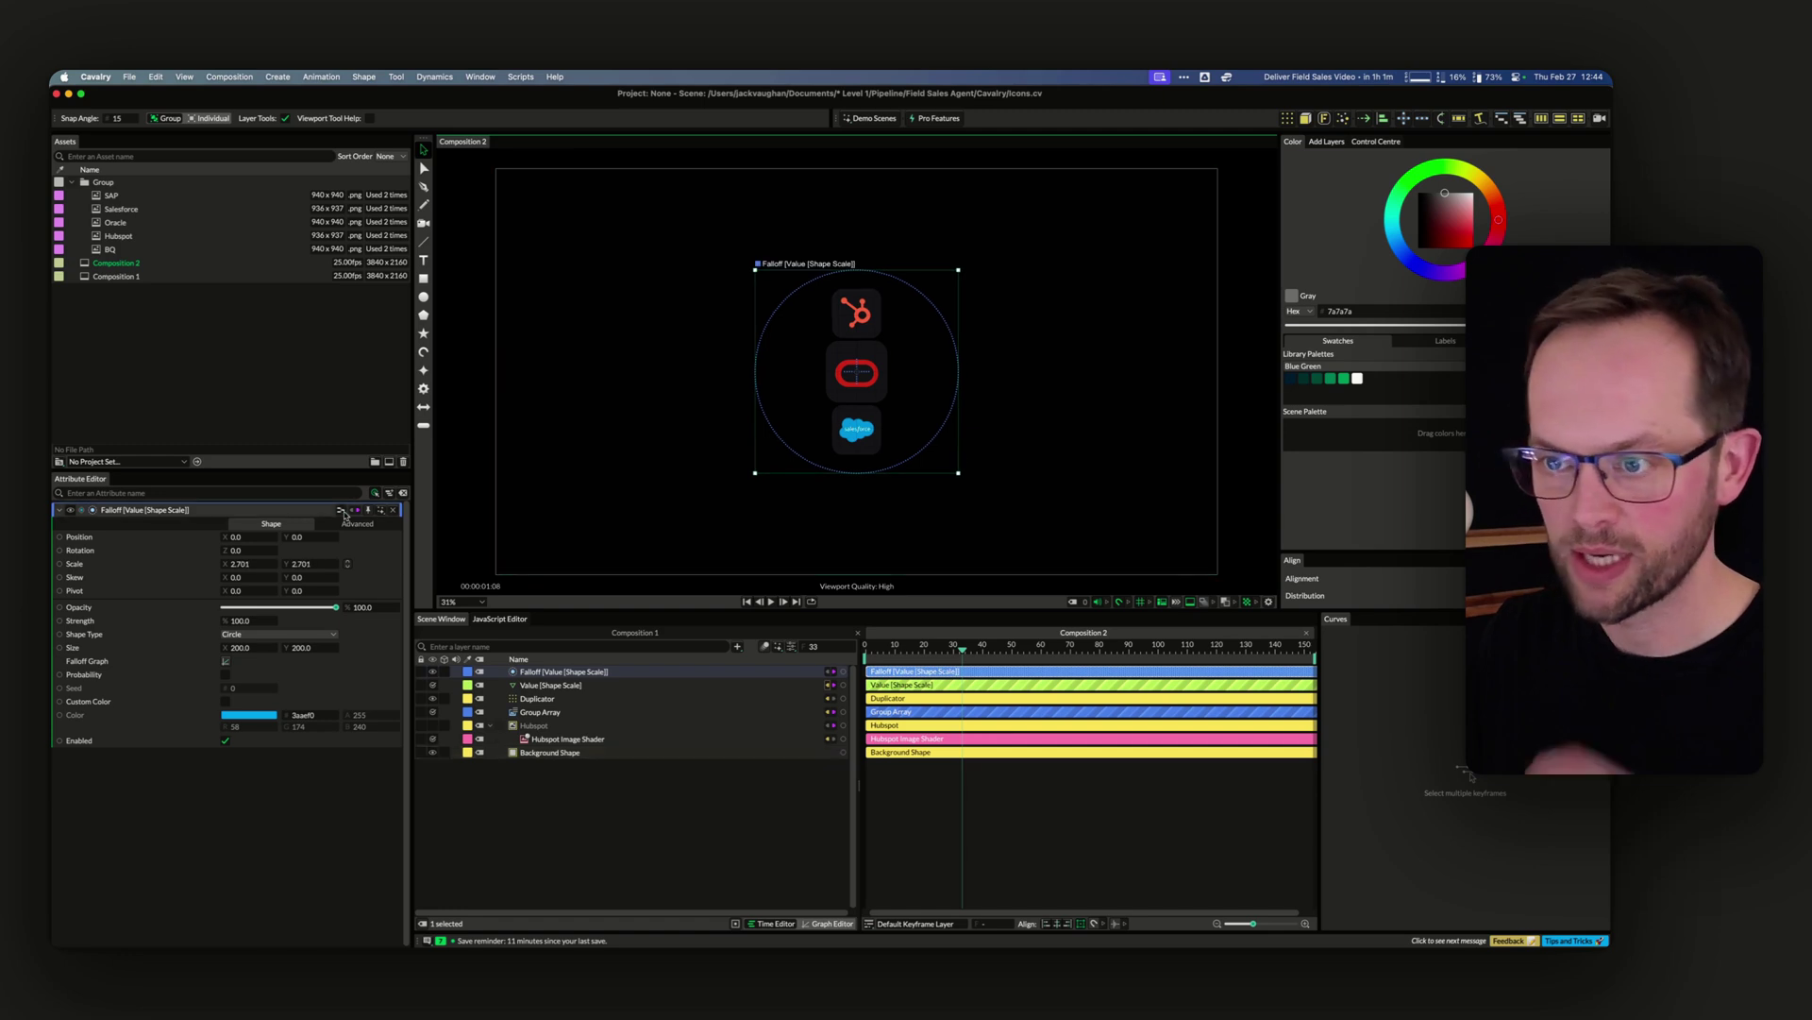
pyautogui.click(226, 661)
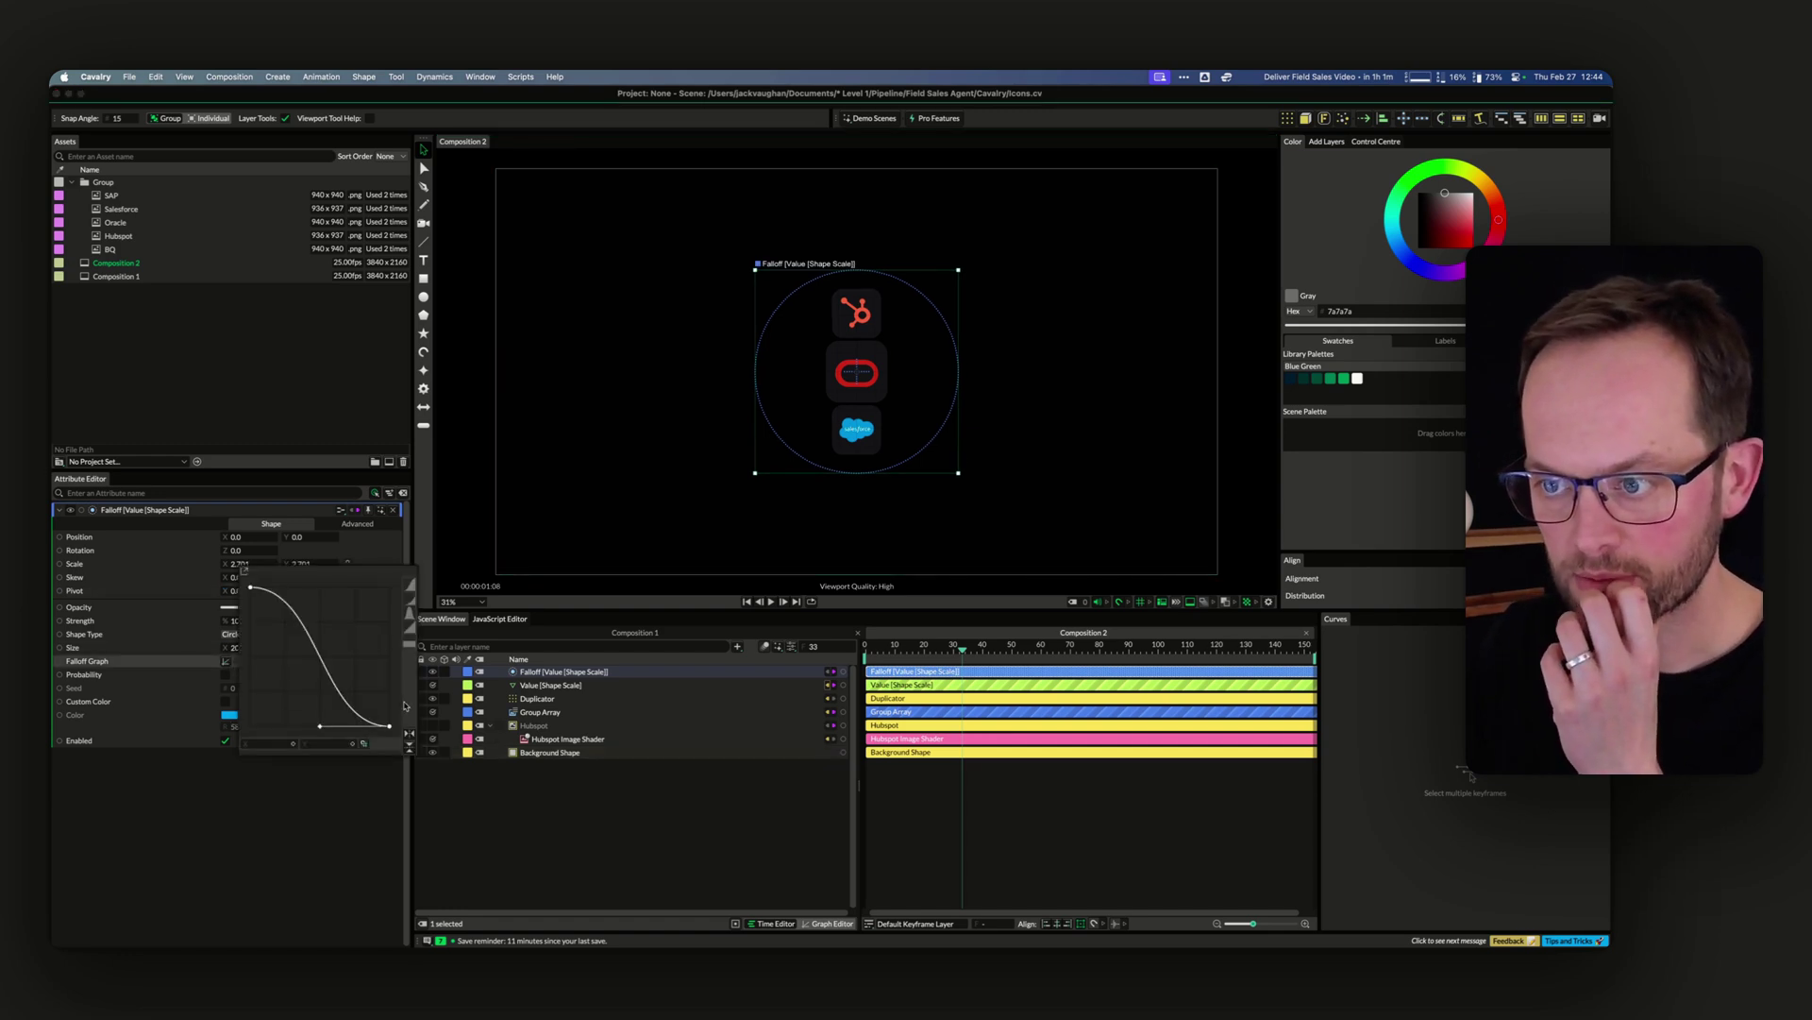
pyautogui.moveTo(390, 730); pyautogui.dragTo(300, 588)
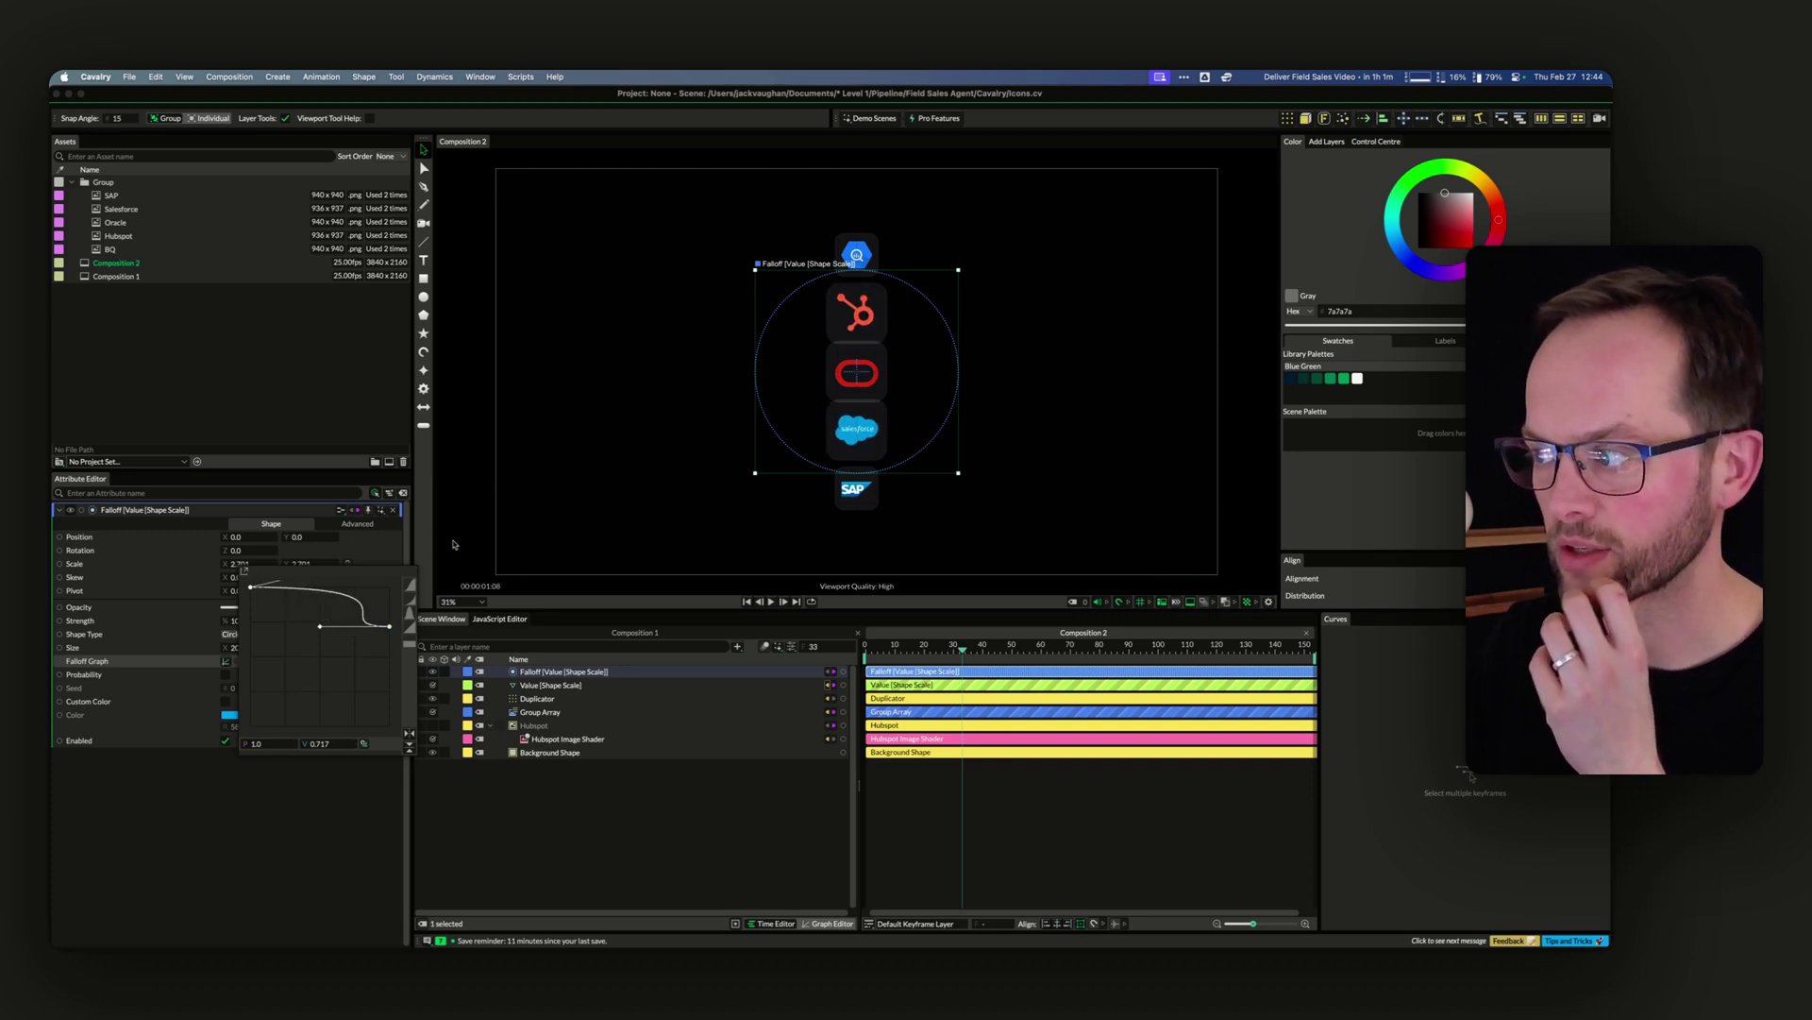
pyautogui.moveTo(292, 582); pyautogui.dragTo(295, 613)
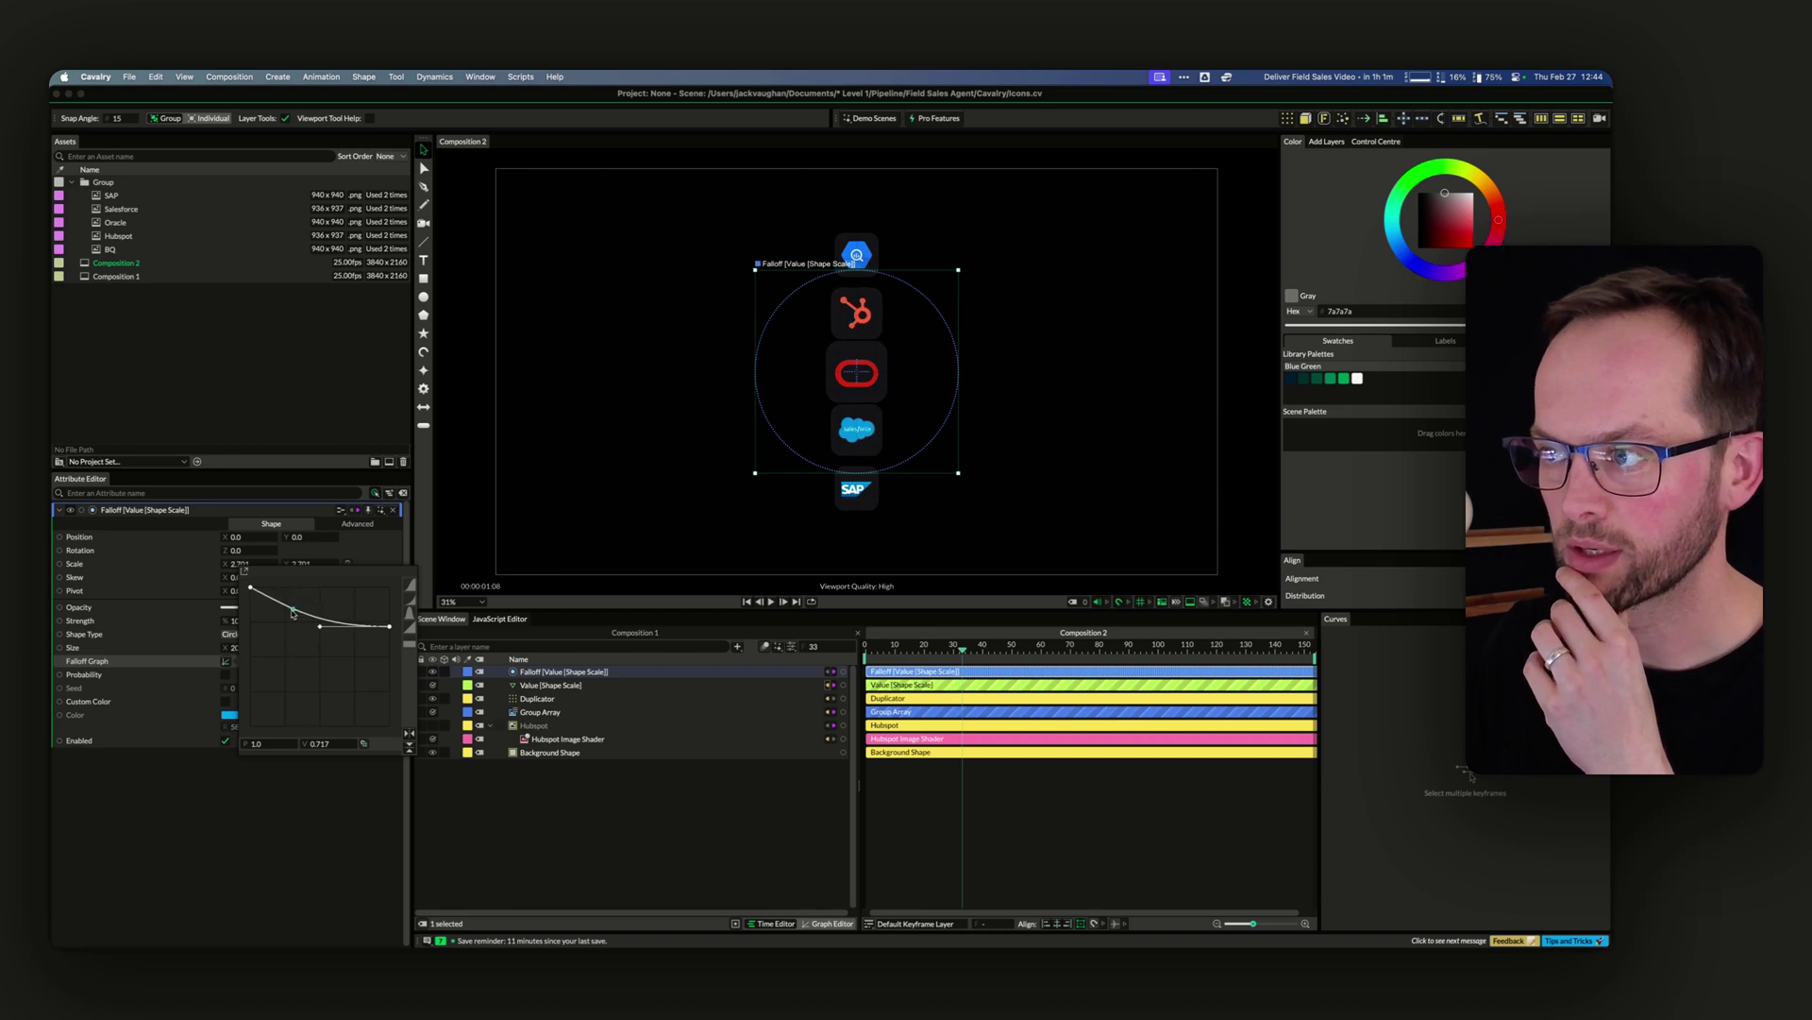
# Increase the Duplicator size to 1374 to widen the logo spacing
pyautogui.click(534, 699)
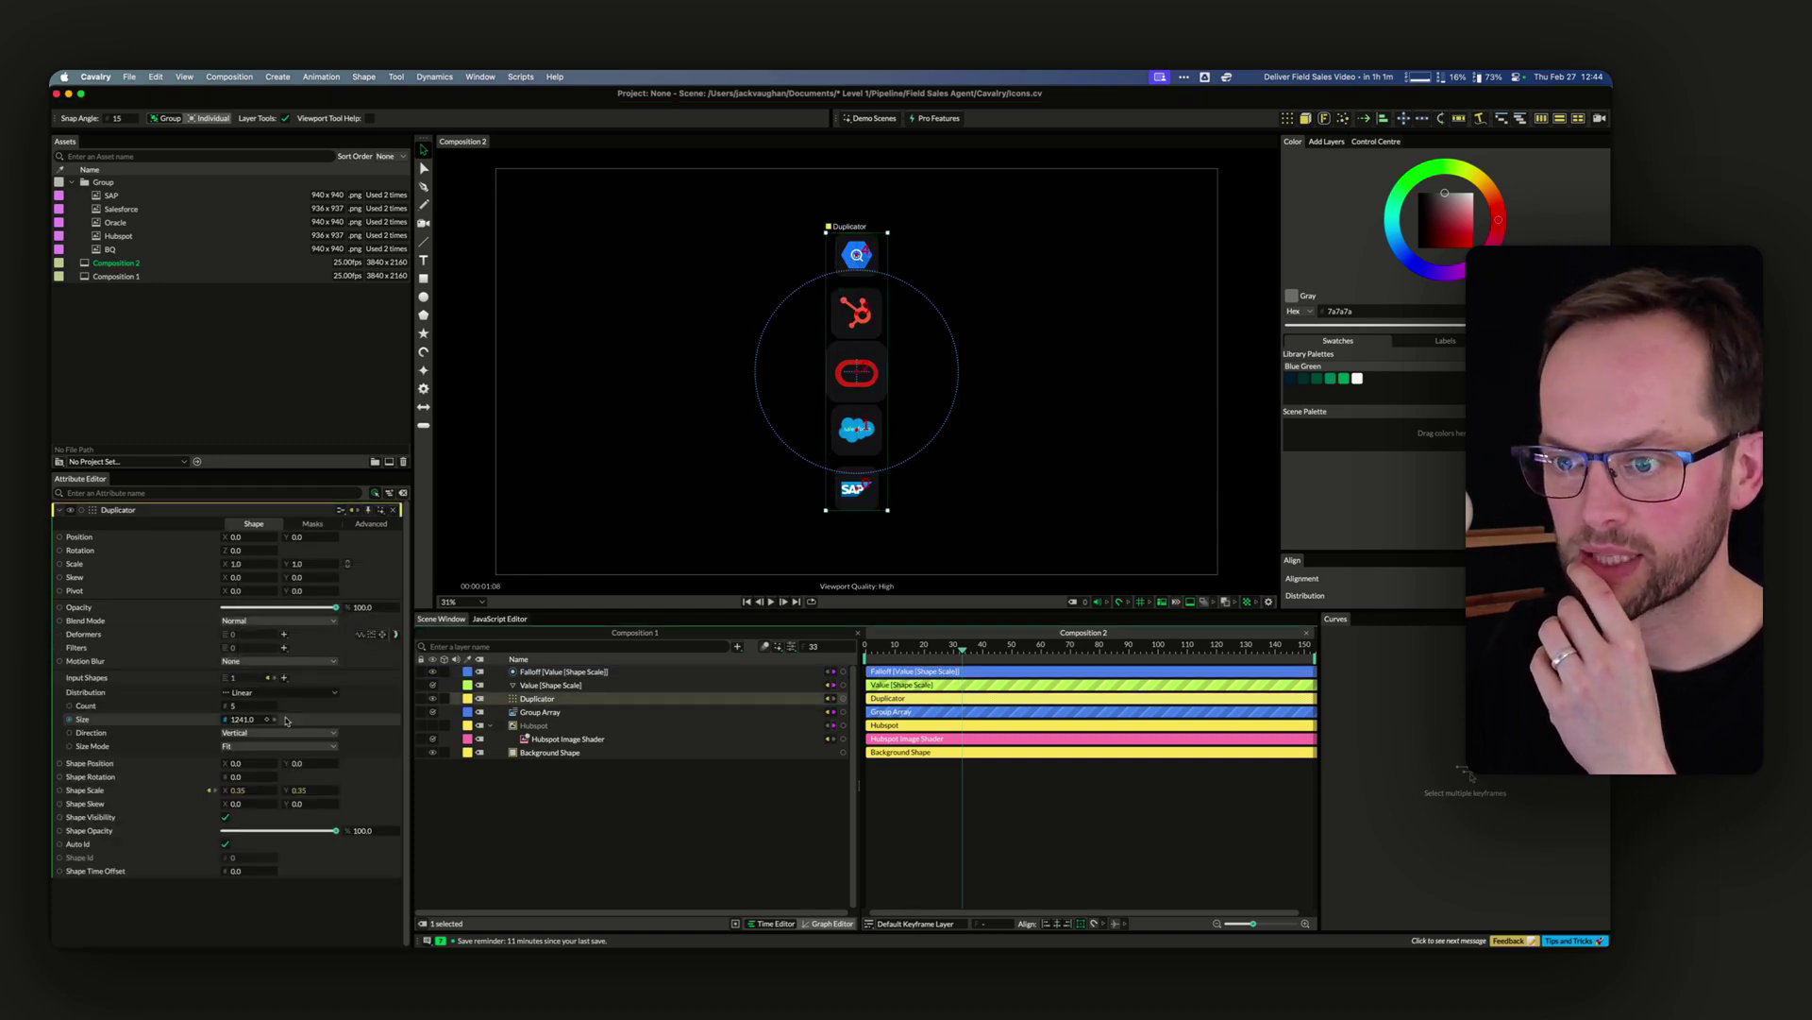
pyautogui.moveTo(286, 721); pyautogui.dragTo(319, 718)
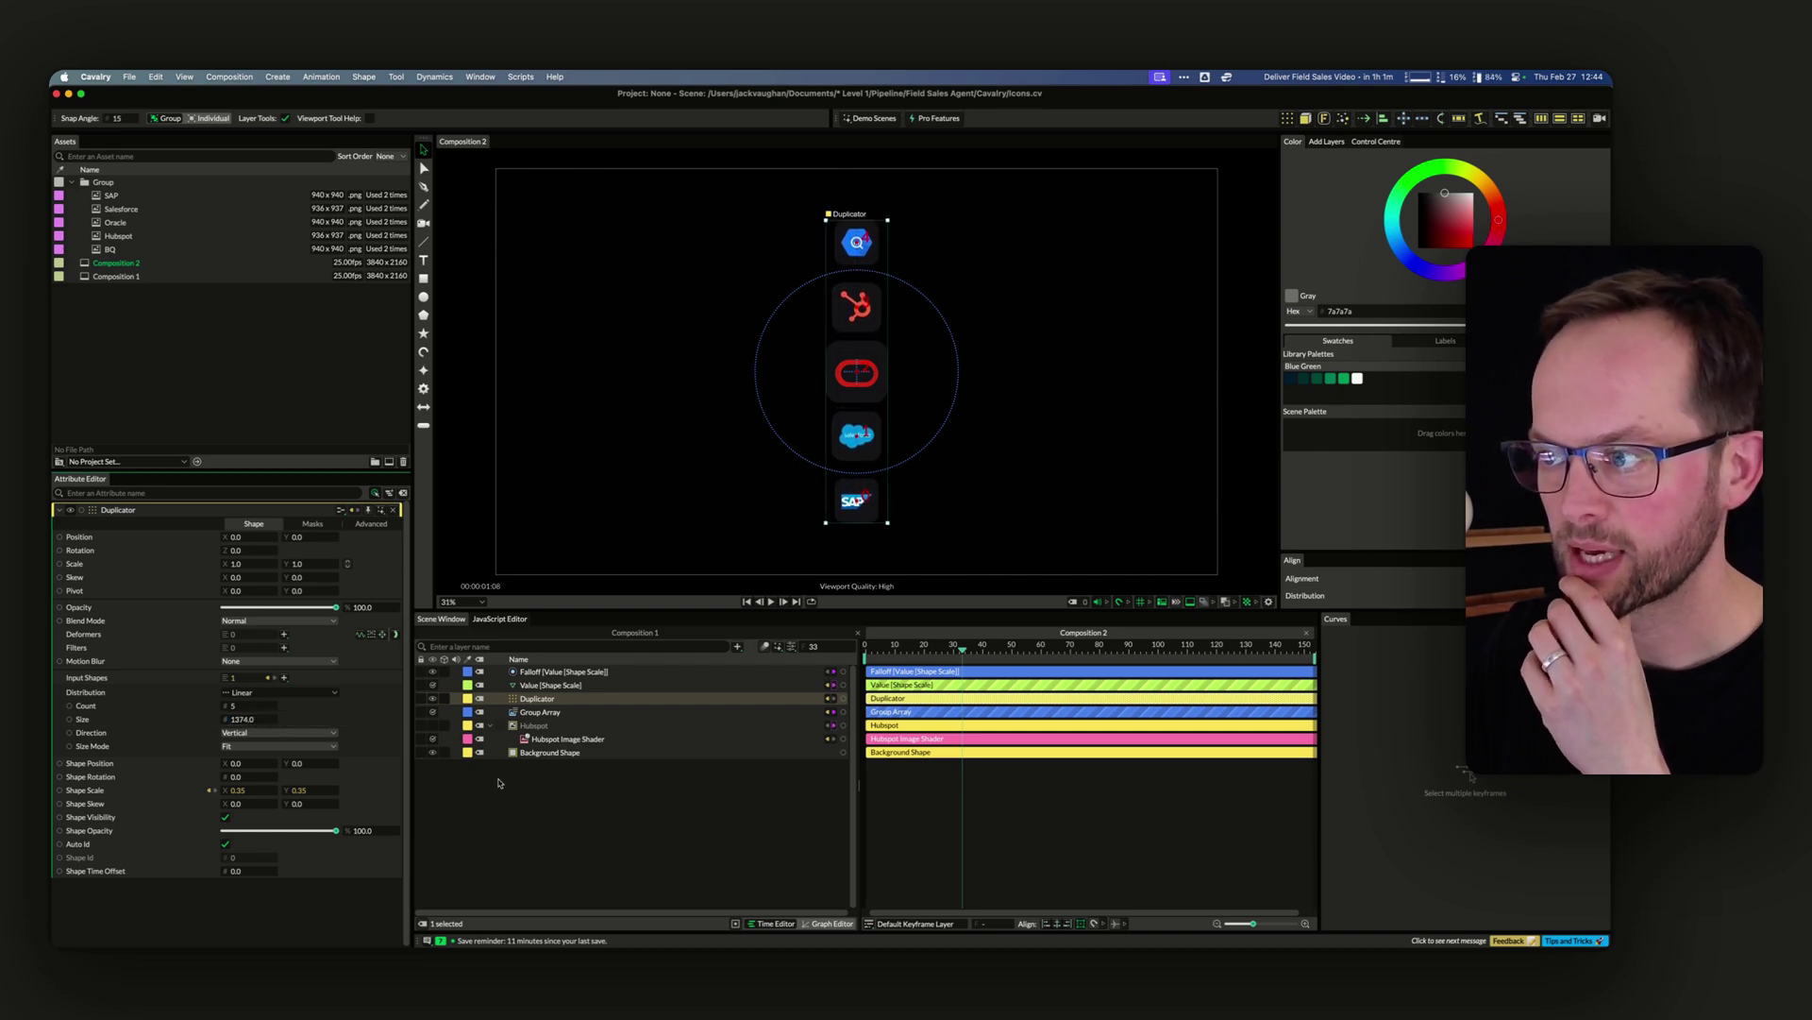
pyautogui.click(596, 876)
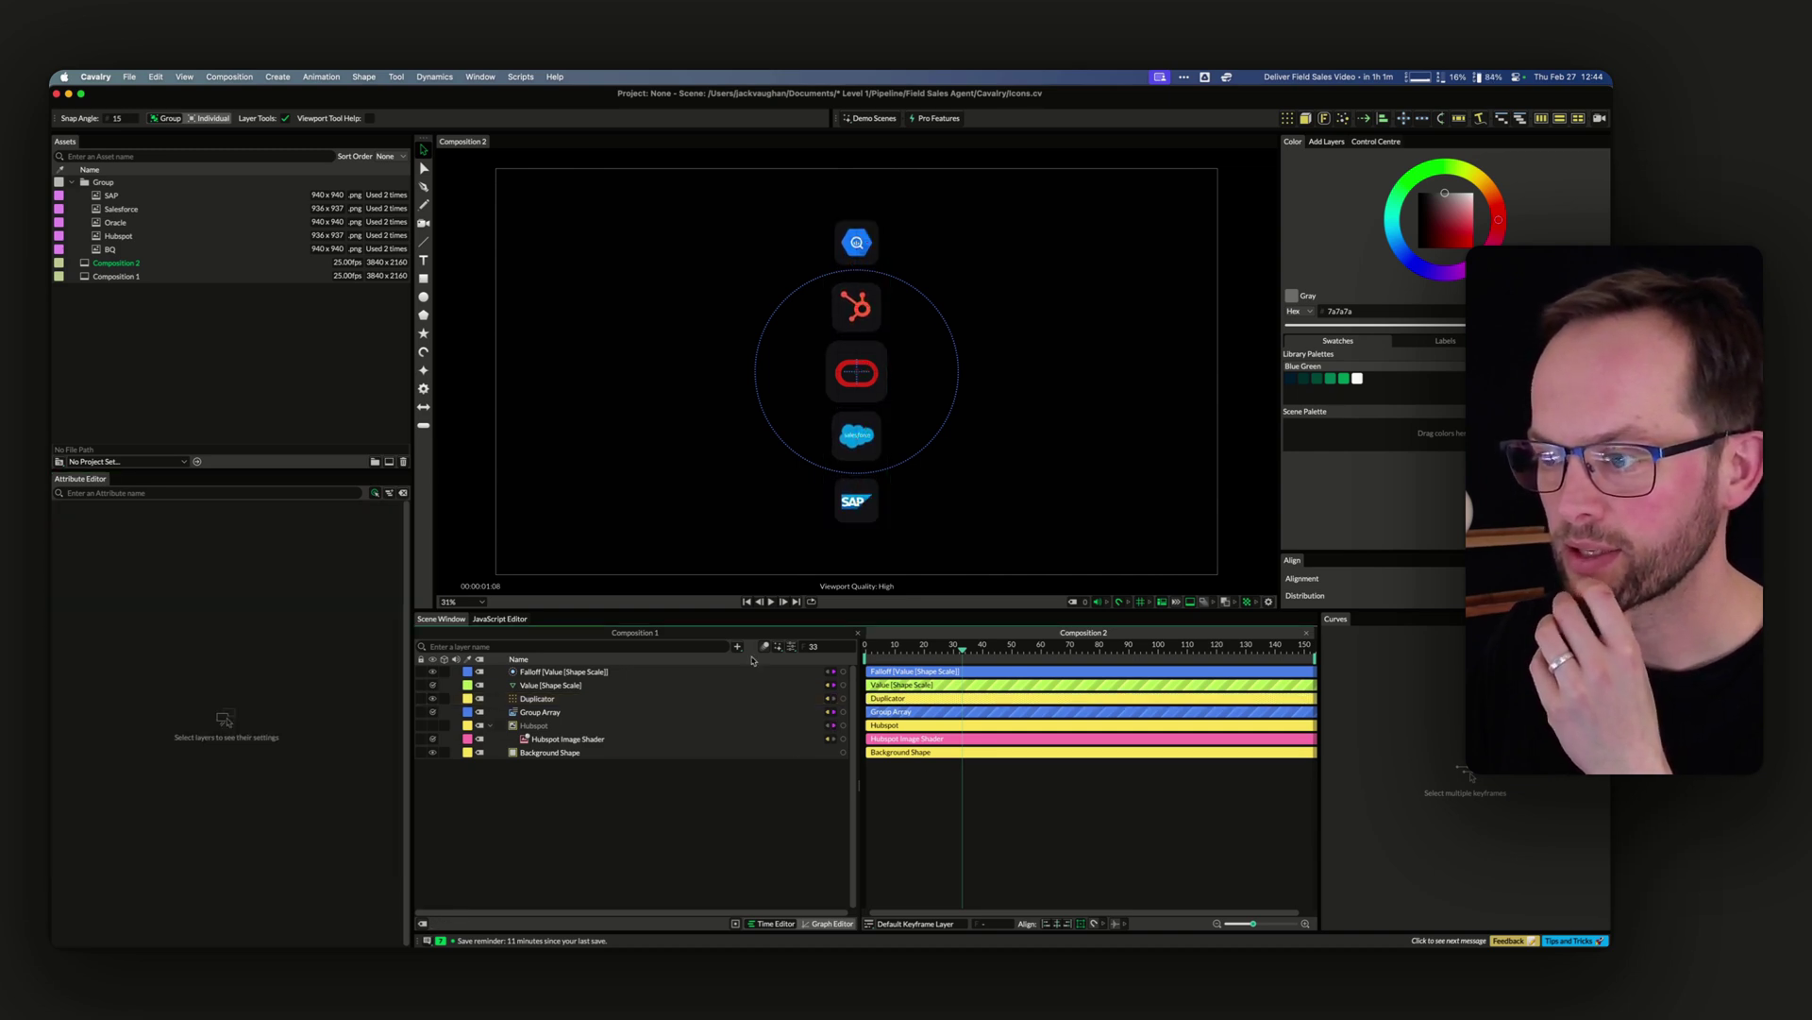
pyautogui.click(661, 685)
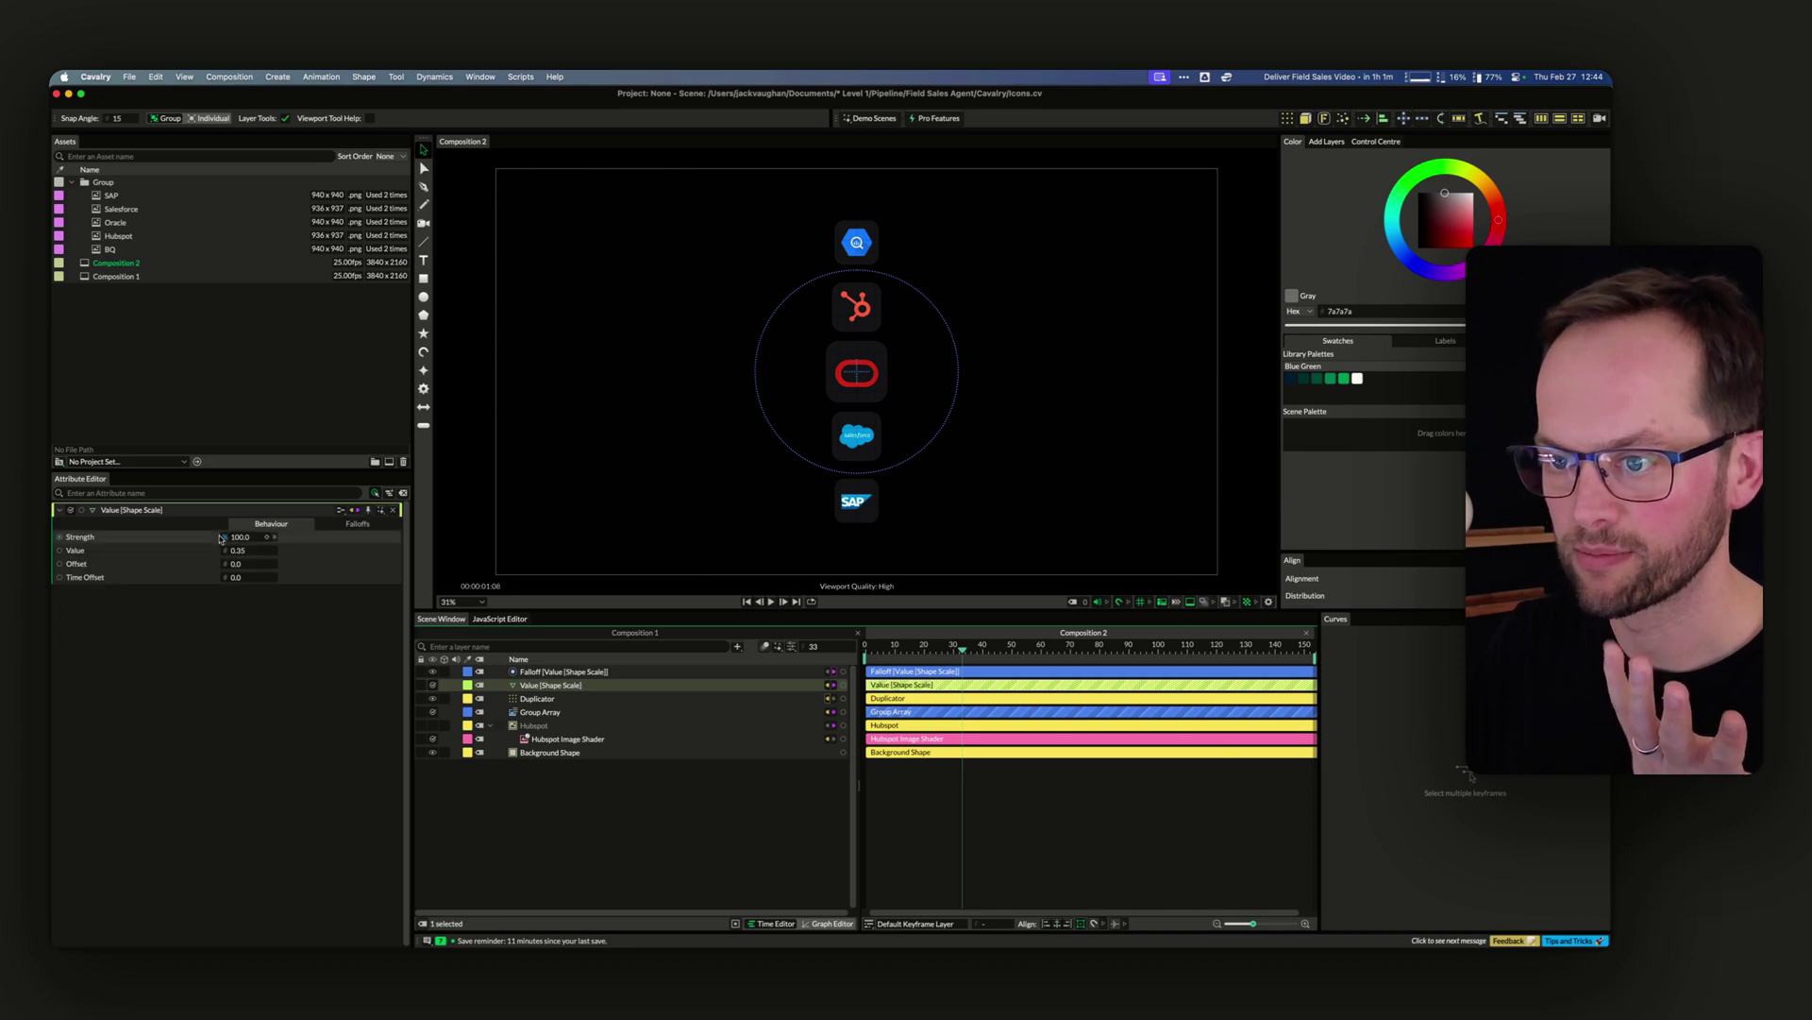
# Keyframe the Duplicator's Position Y at frame 33, then set it to 1840 at frame 0
pyautogui.click(589, 672)
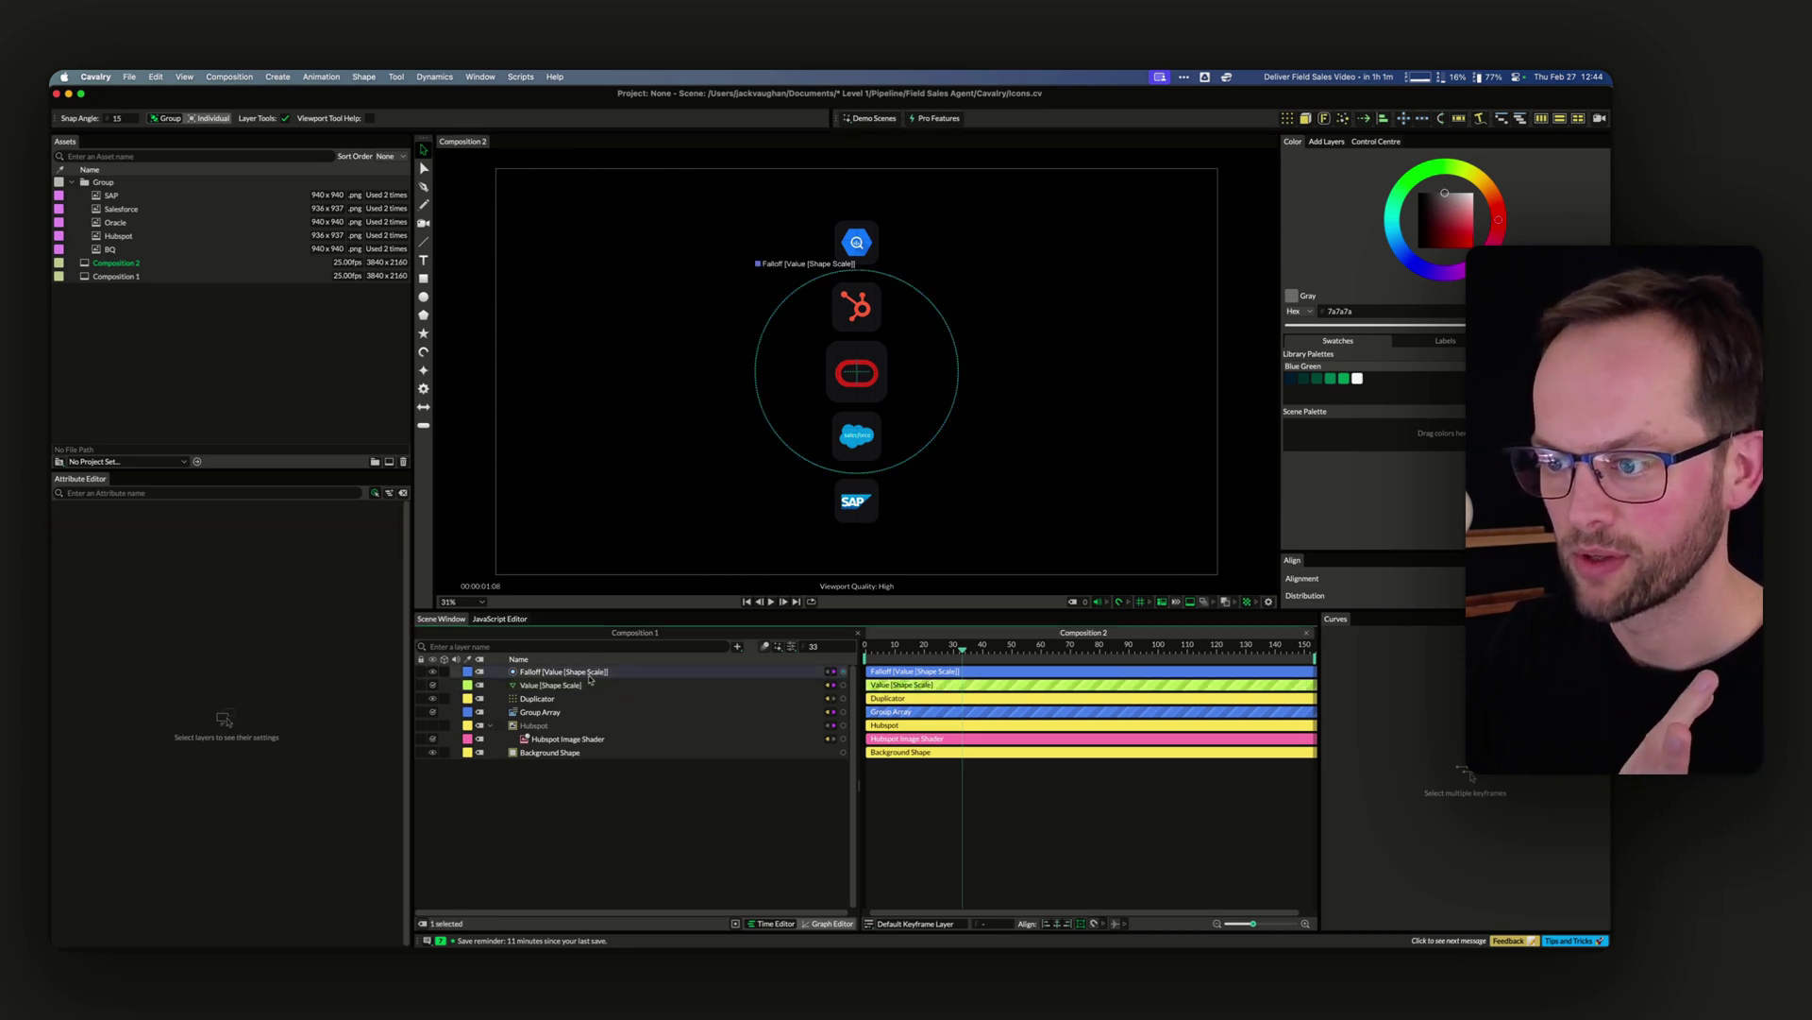
pyautogui.click(589, 676)
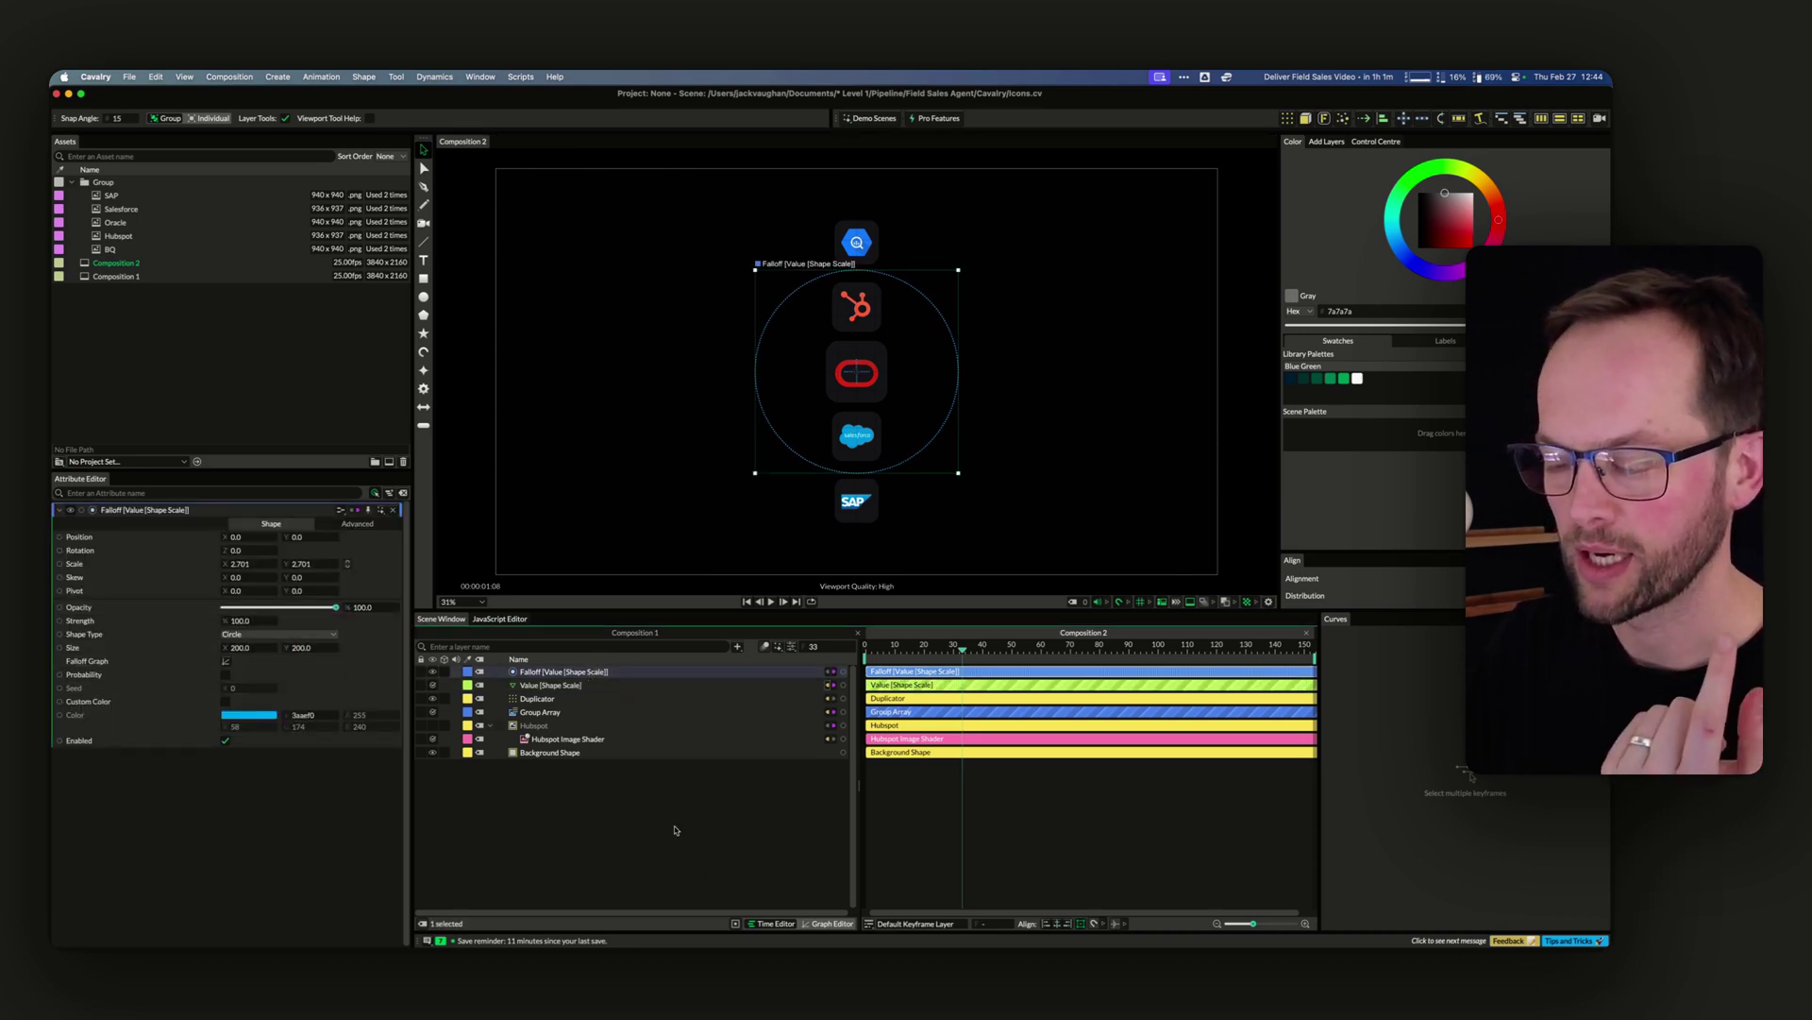
pyautogui.click(566, 698)
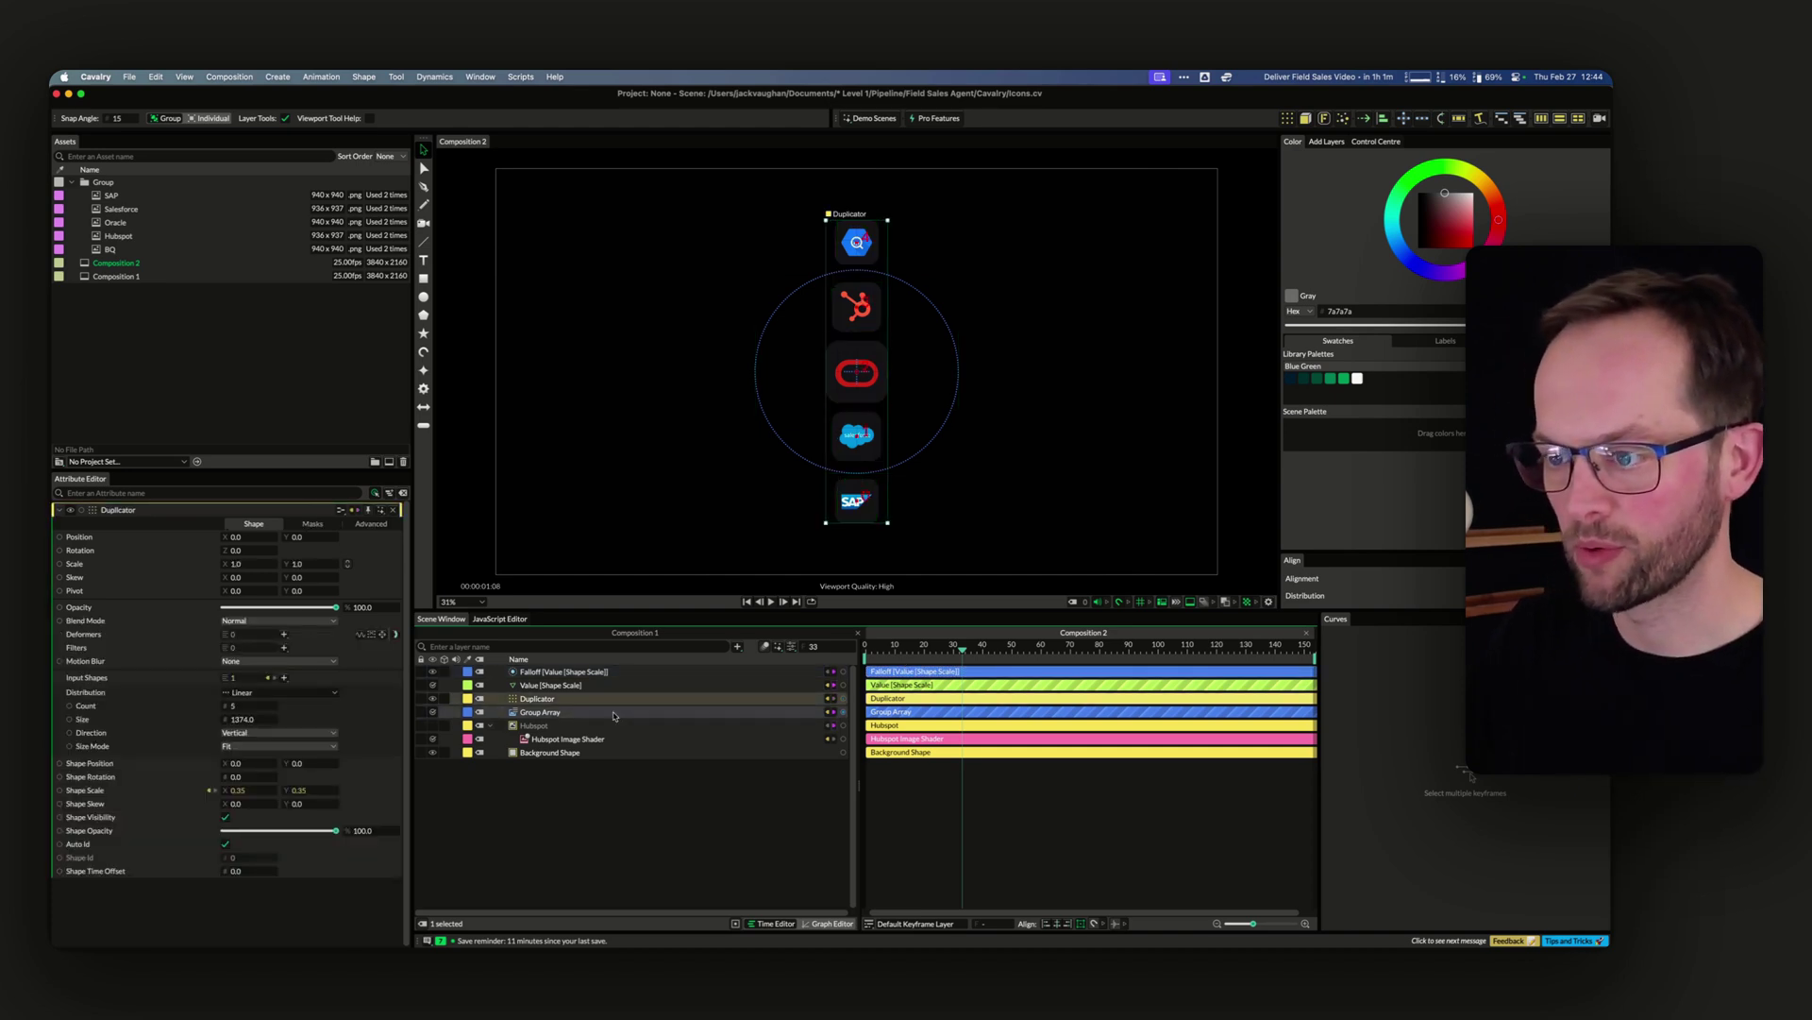
pyautogui.click(328, 537)
pyautogui.moveTo(962, 651); pyautogui.dragTo(865, 651)
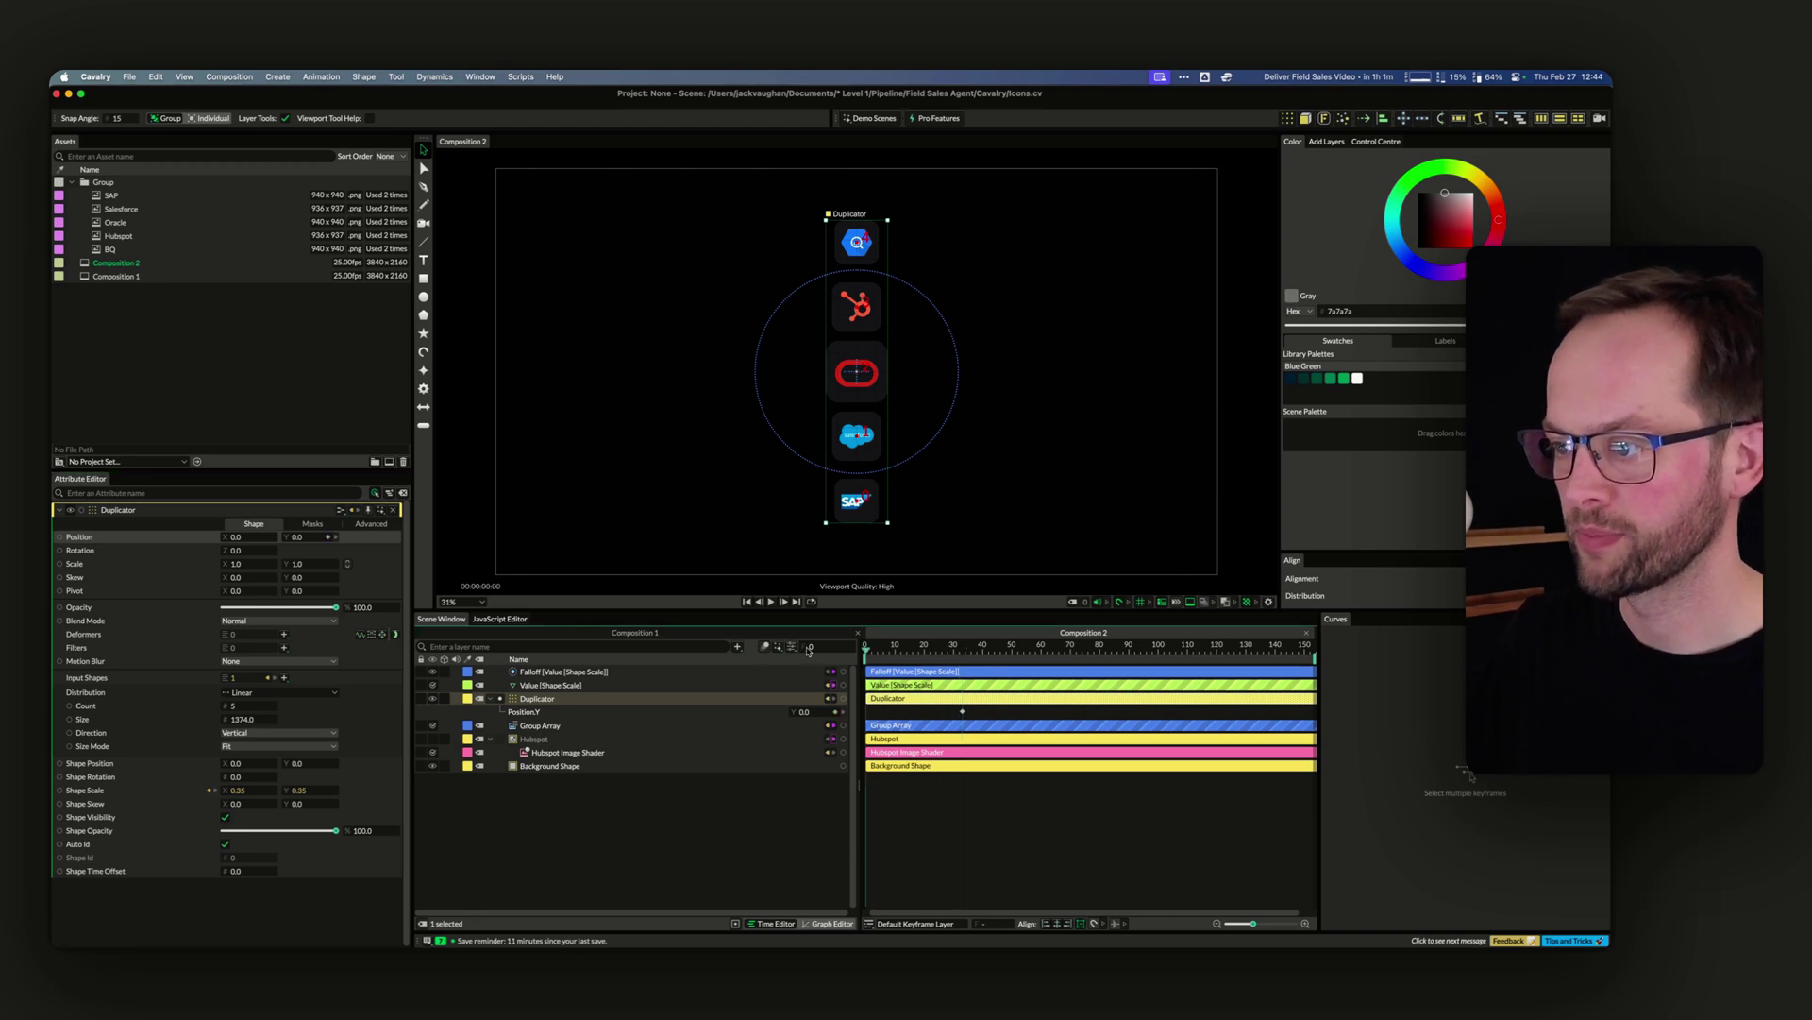
pyautogui.moveTo(296, 540); pyautogui.dragTo(1338, 553)
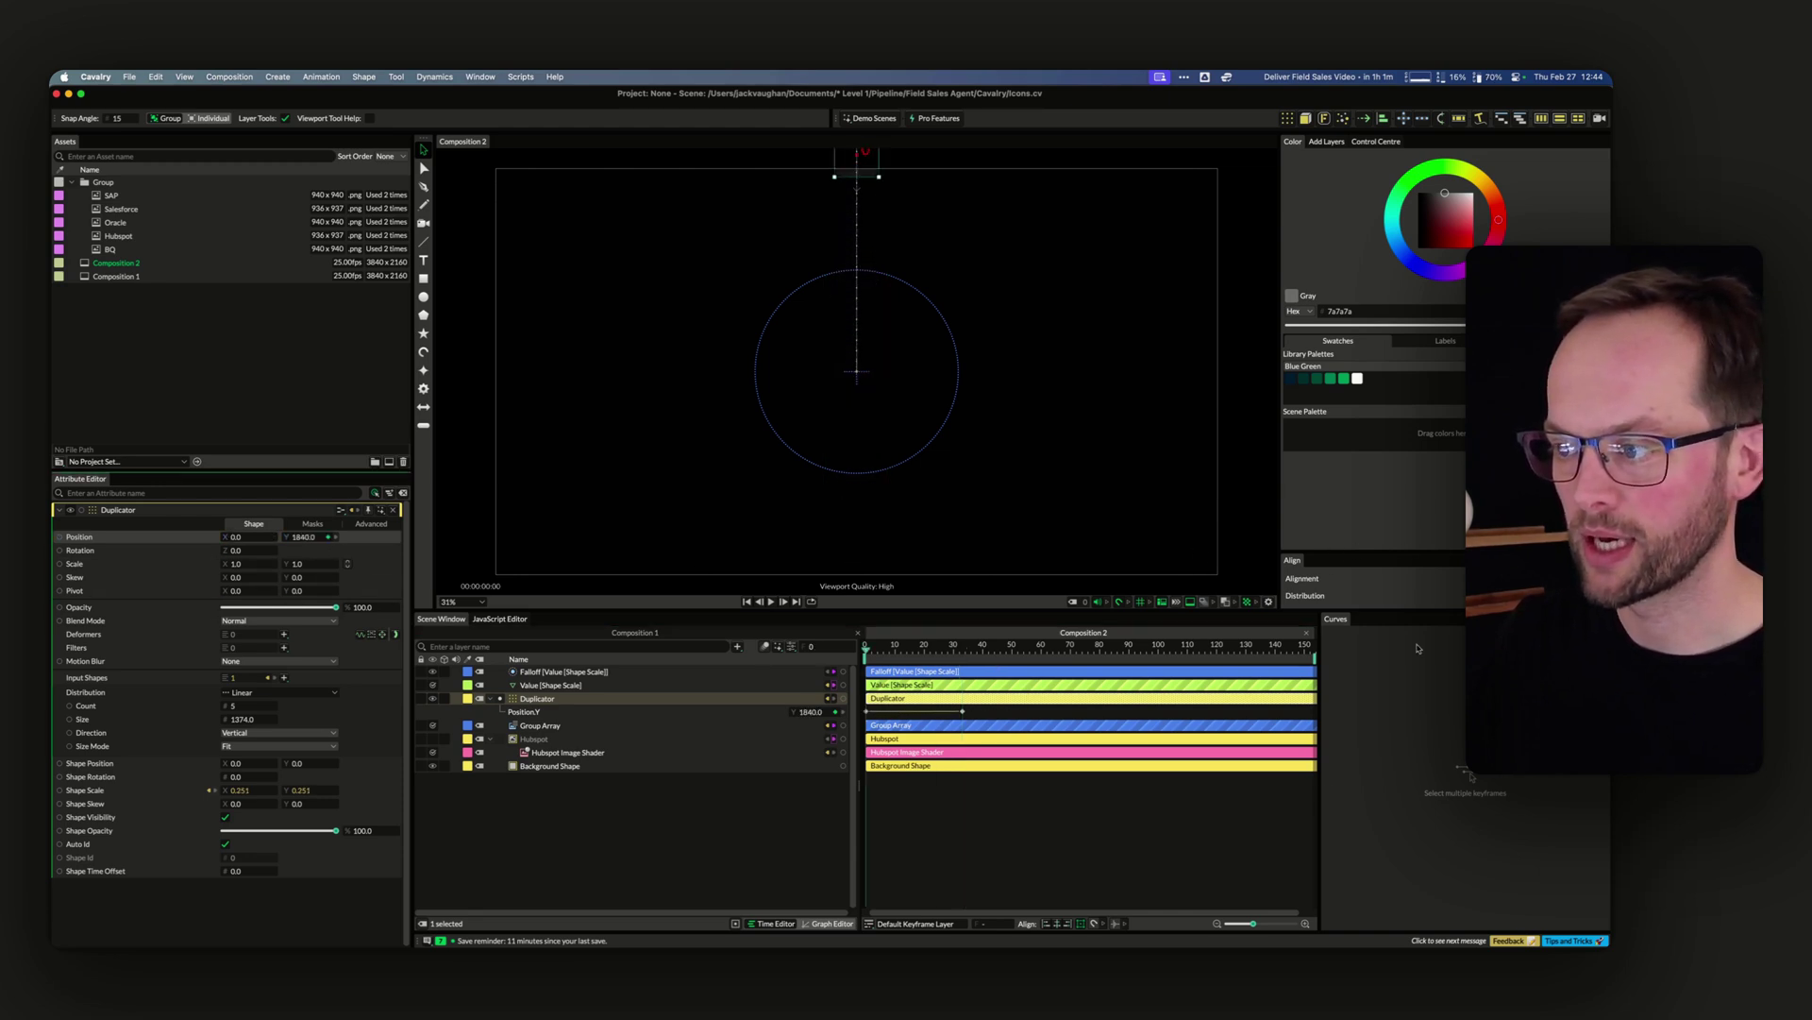
# Ease the Position Y keyframe with Magic Easing Slow In, Slow Out and play back the motion
pyautogui.click(1008, 875)
pyautogui.press('space')
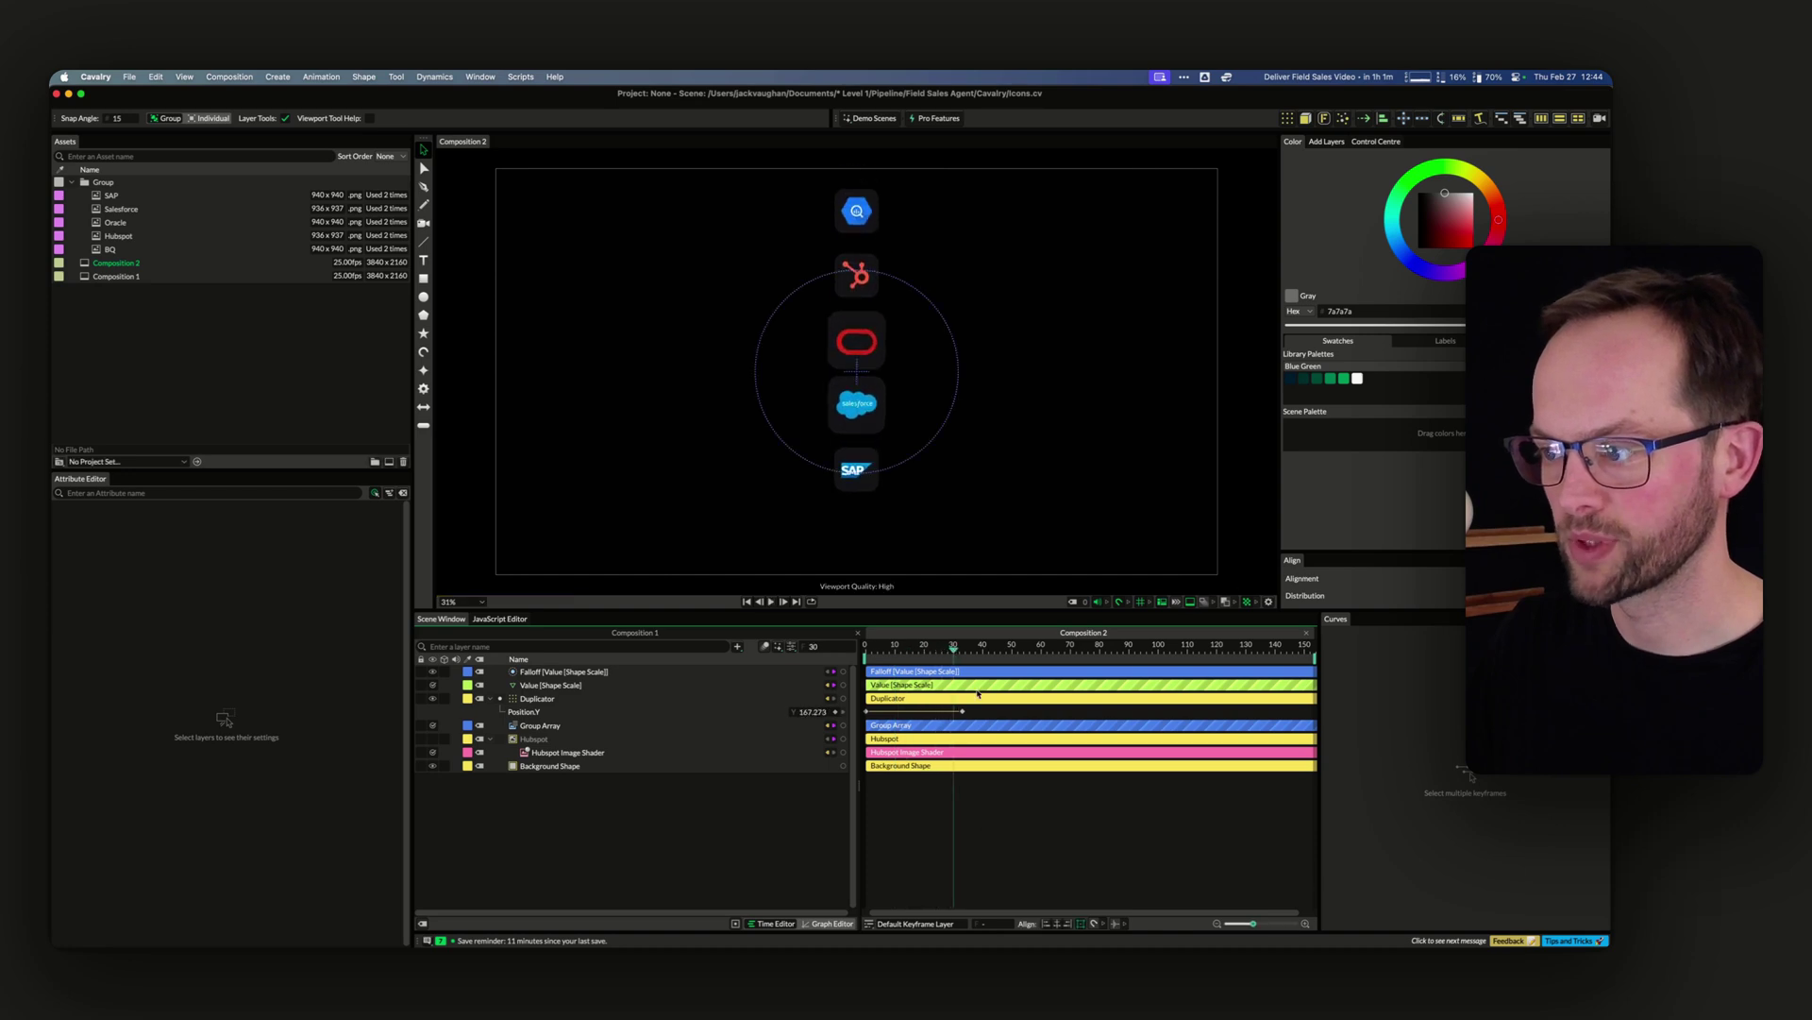
pyautogui.press('space')
pyautogui.click(962, 711)
pyautogui.rightClick(970, 715)
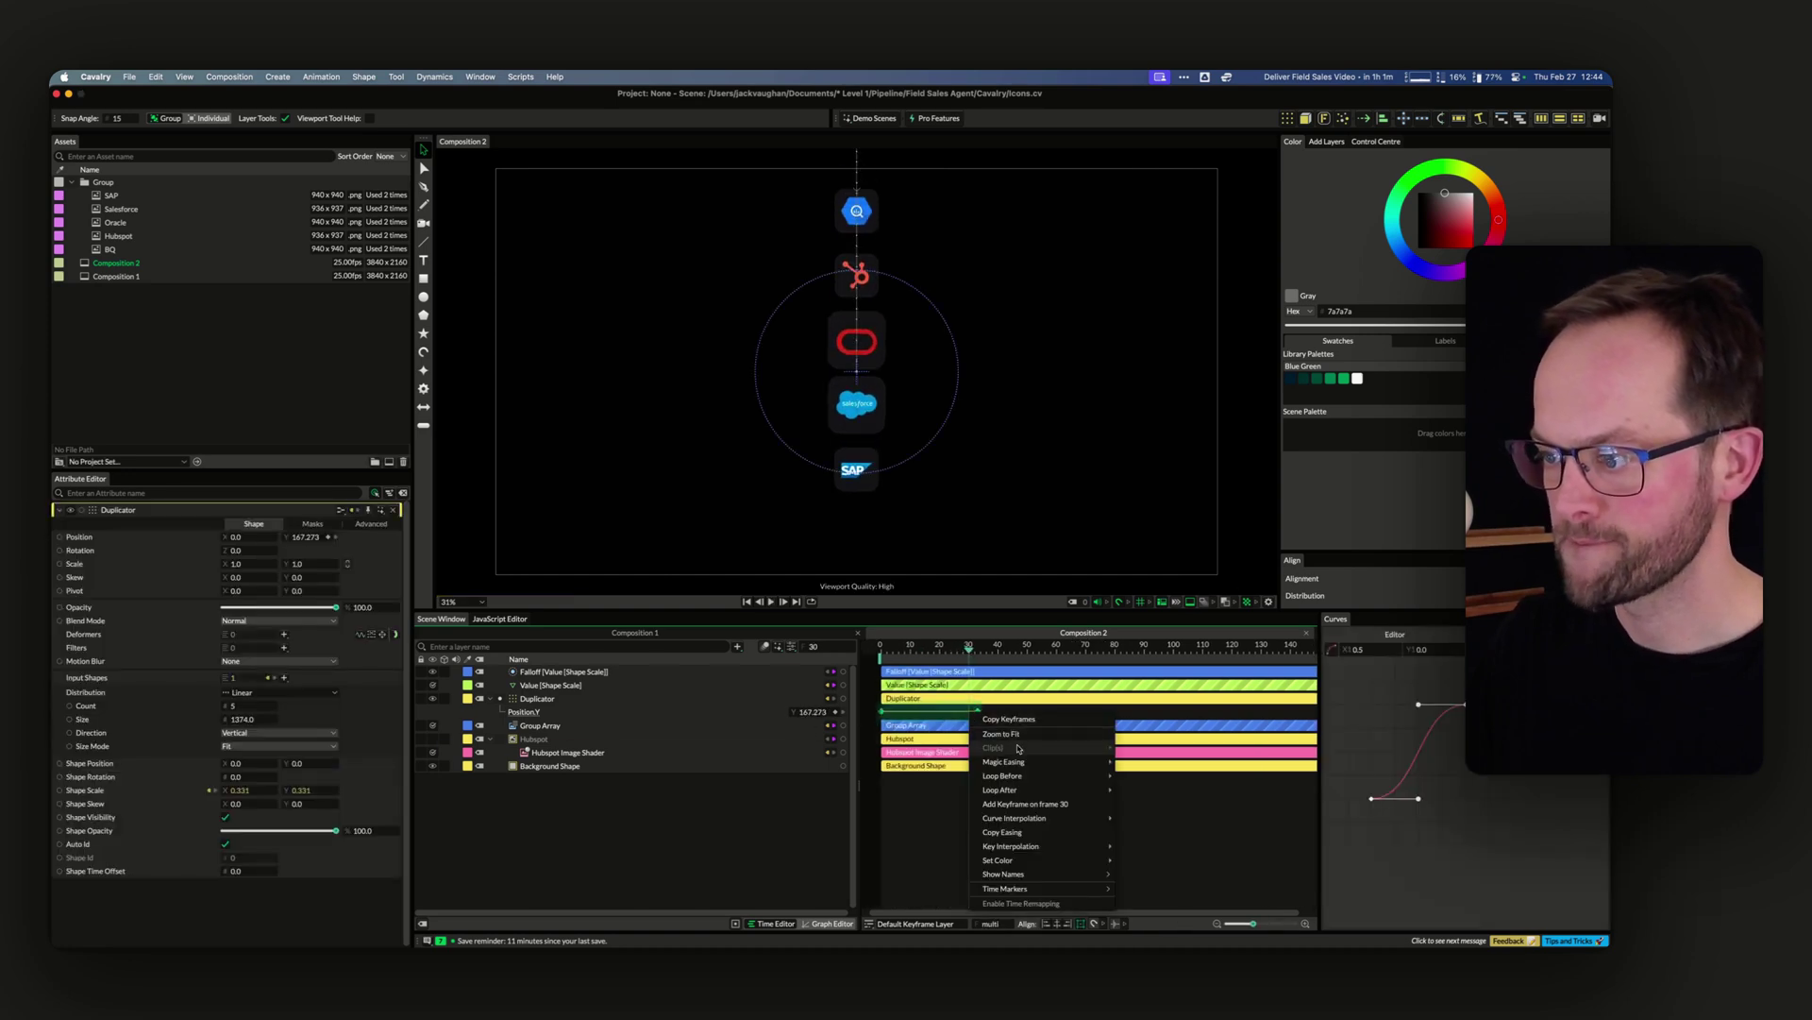
pyautogui.moveTo(1038, 762)
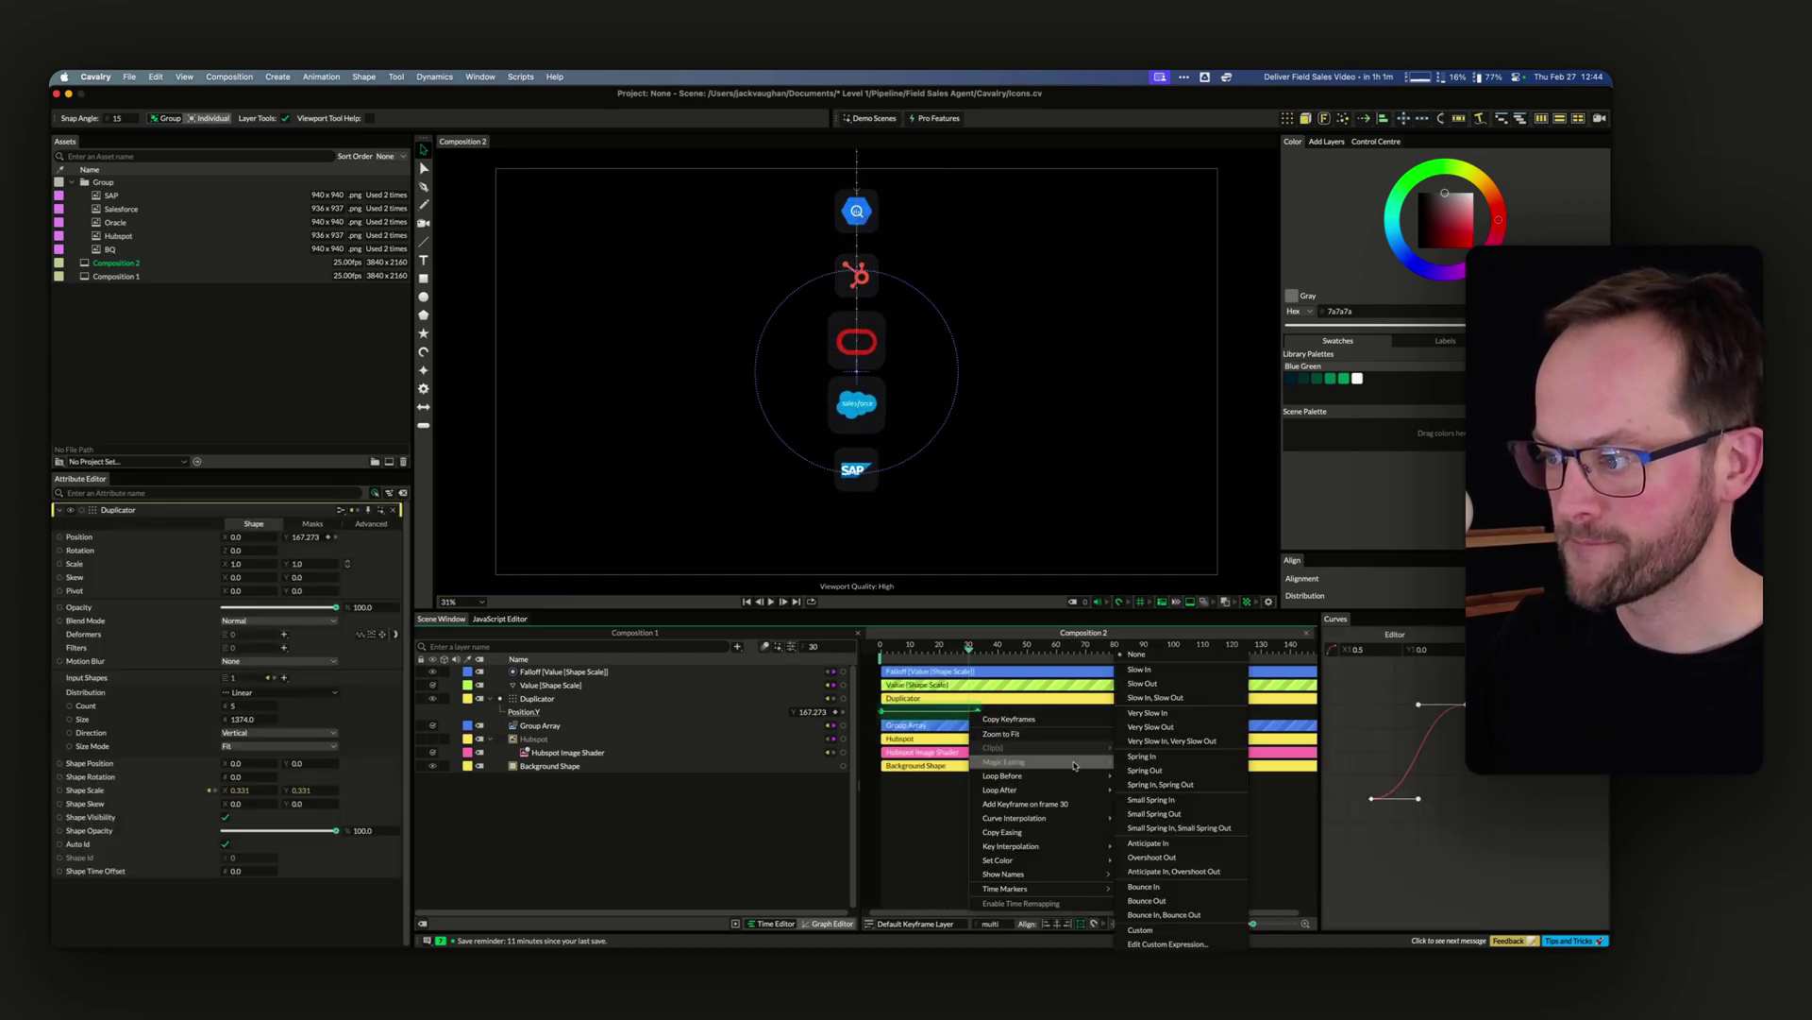
pyautogui.click(1171, 741)
pyautogui.click(870, 647)
pyautogui.press('space')
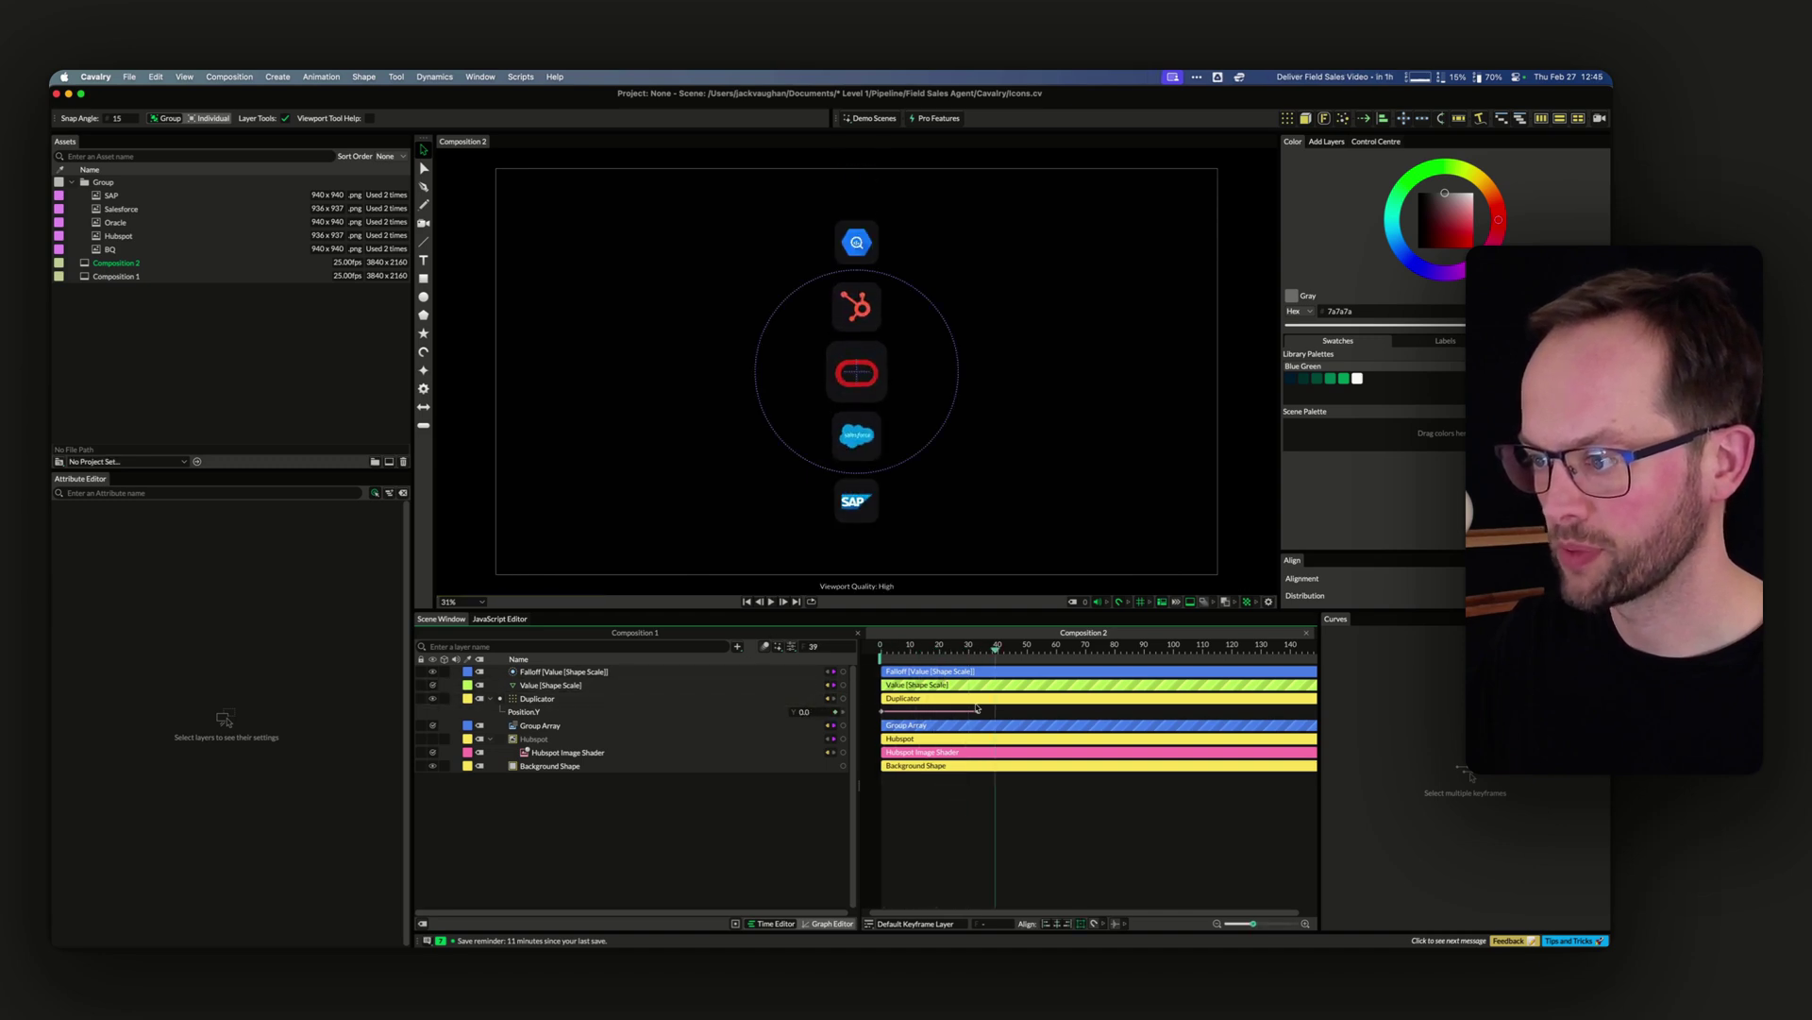
# Move the end keyframe to frame 70, key Position Y at frame 37, and scrub through the slide
pyautogui.moveTo(979, 712); pyautogui.dragTo(1086, 712)
pyautogui.moveTo(996, 651); pyautogui.dragTo(990, 658)
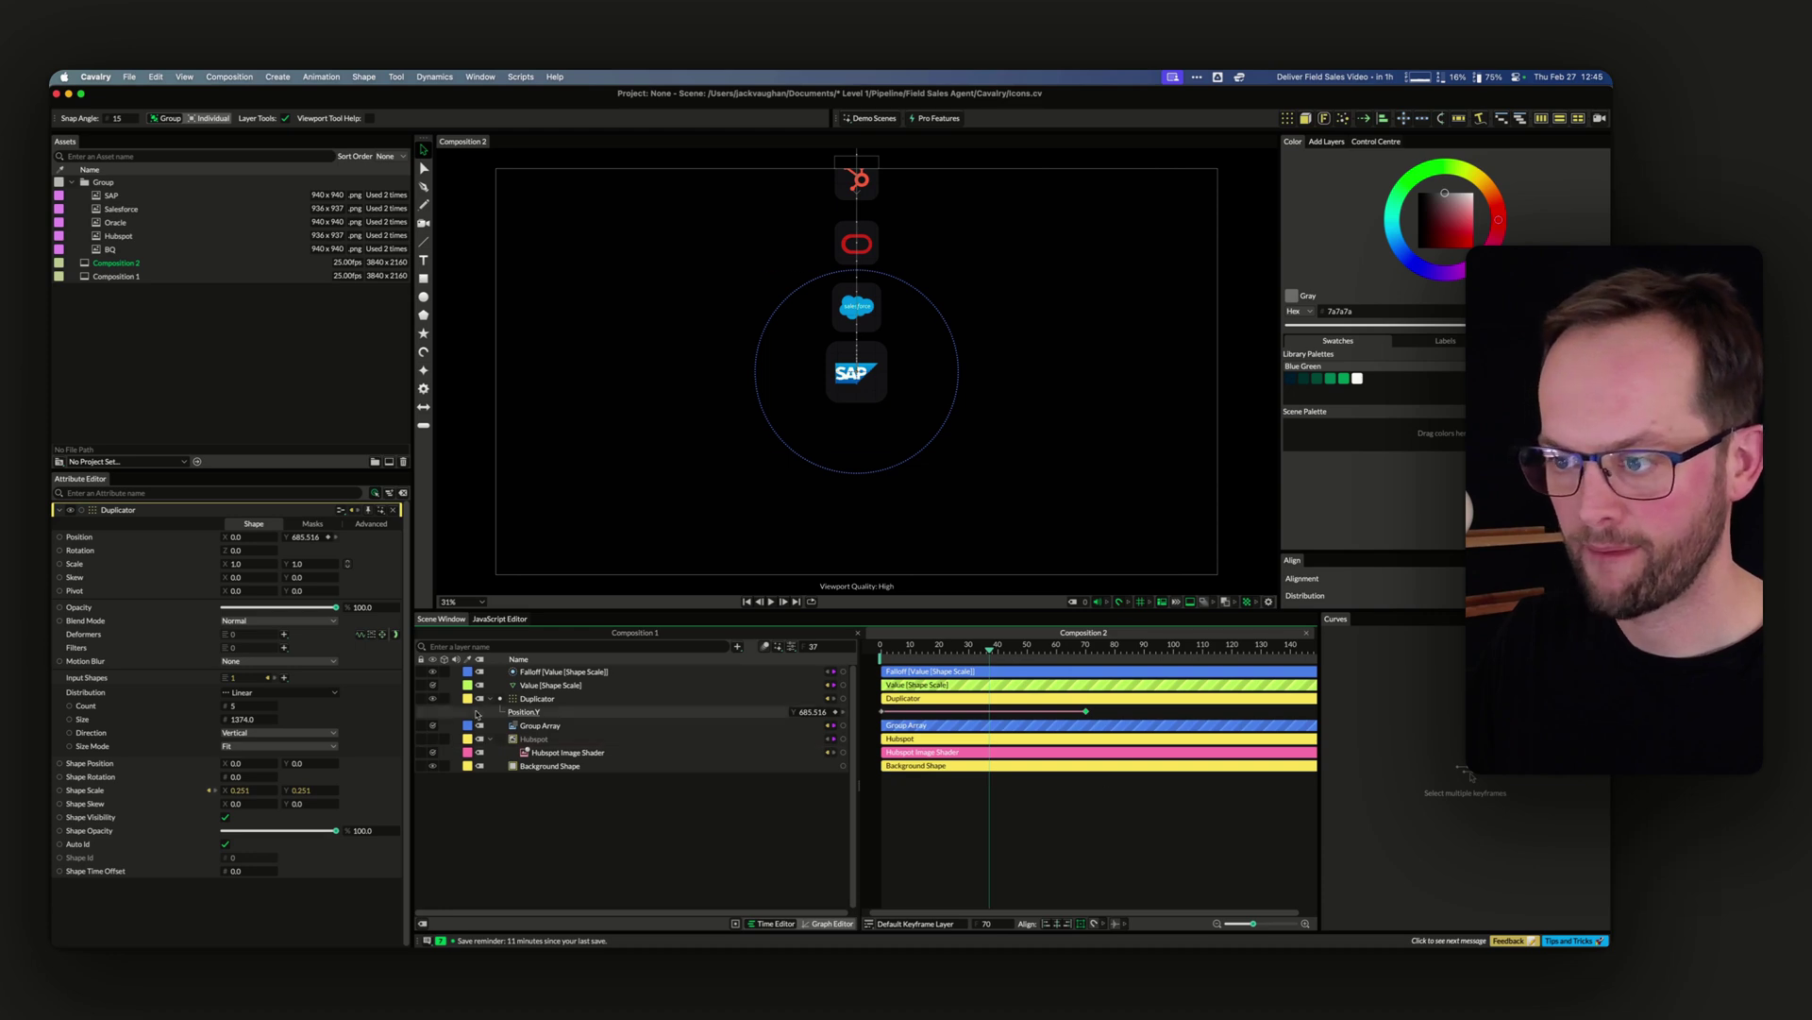
pyautogui.click(837, 713)
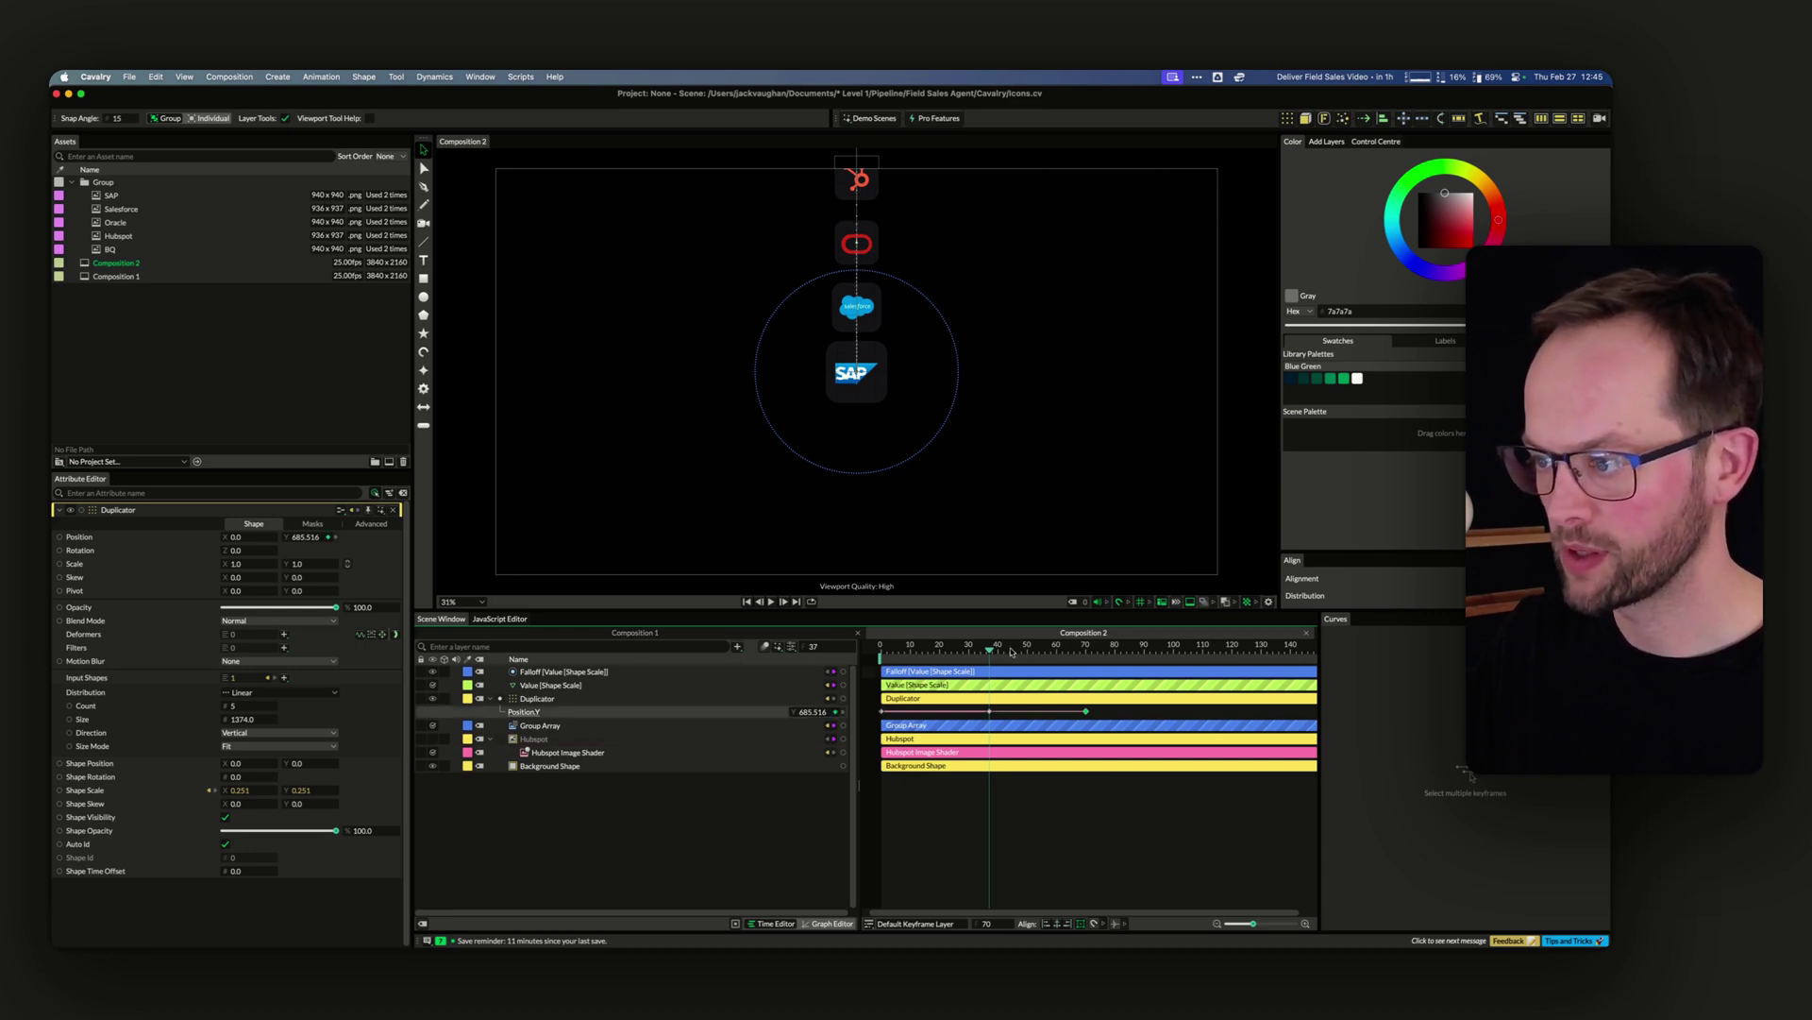
pyautogui.moveTo(1010, 651); pyautogui.dragTo(1041, 658)
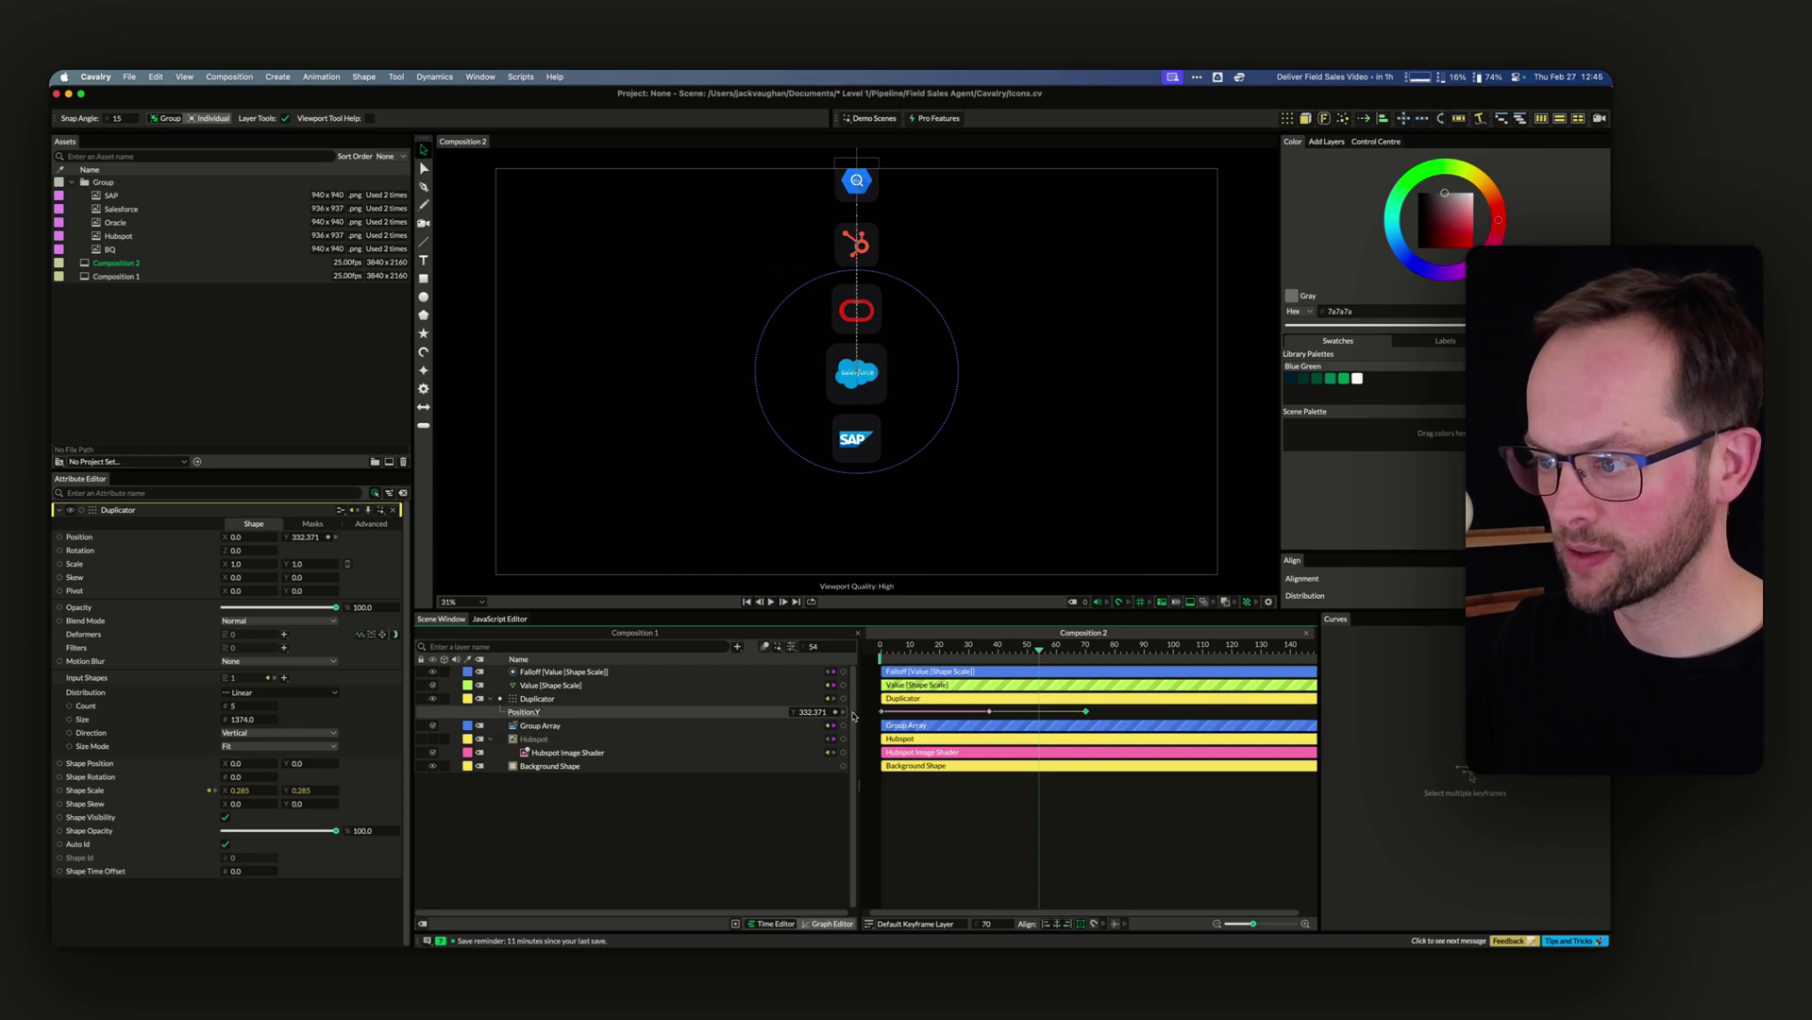
pyautogui.moveTo(1045, 652); pyautogui.dragTo(1093, 659)
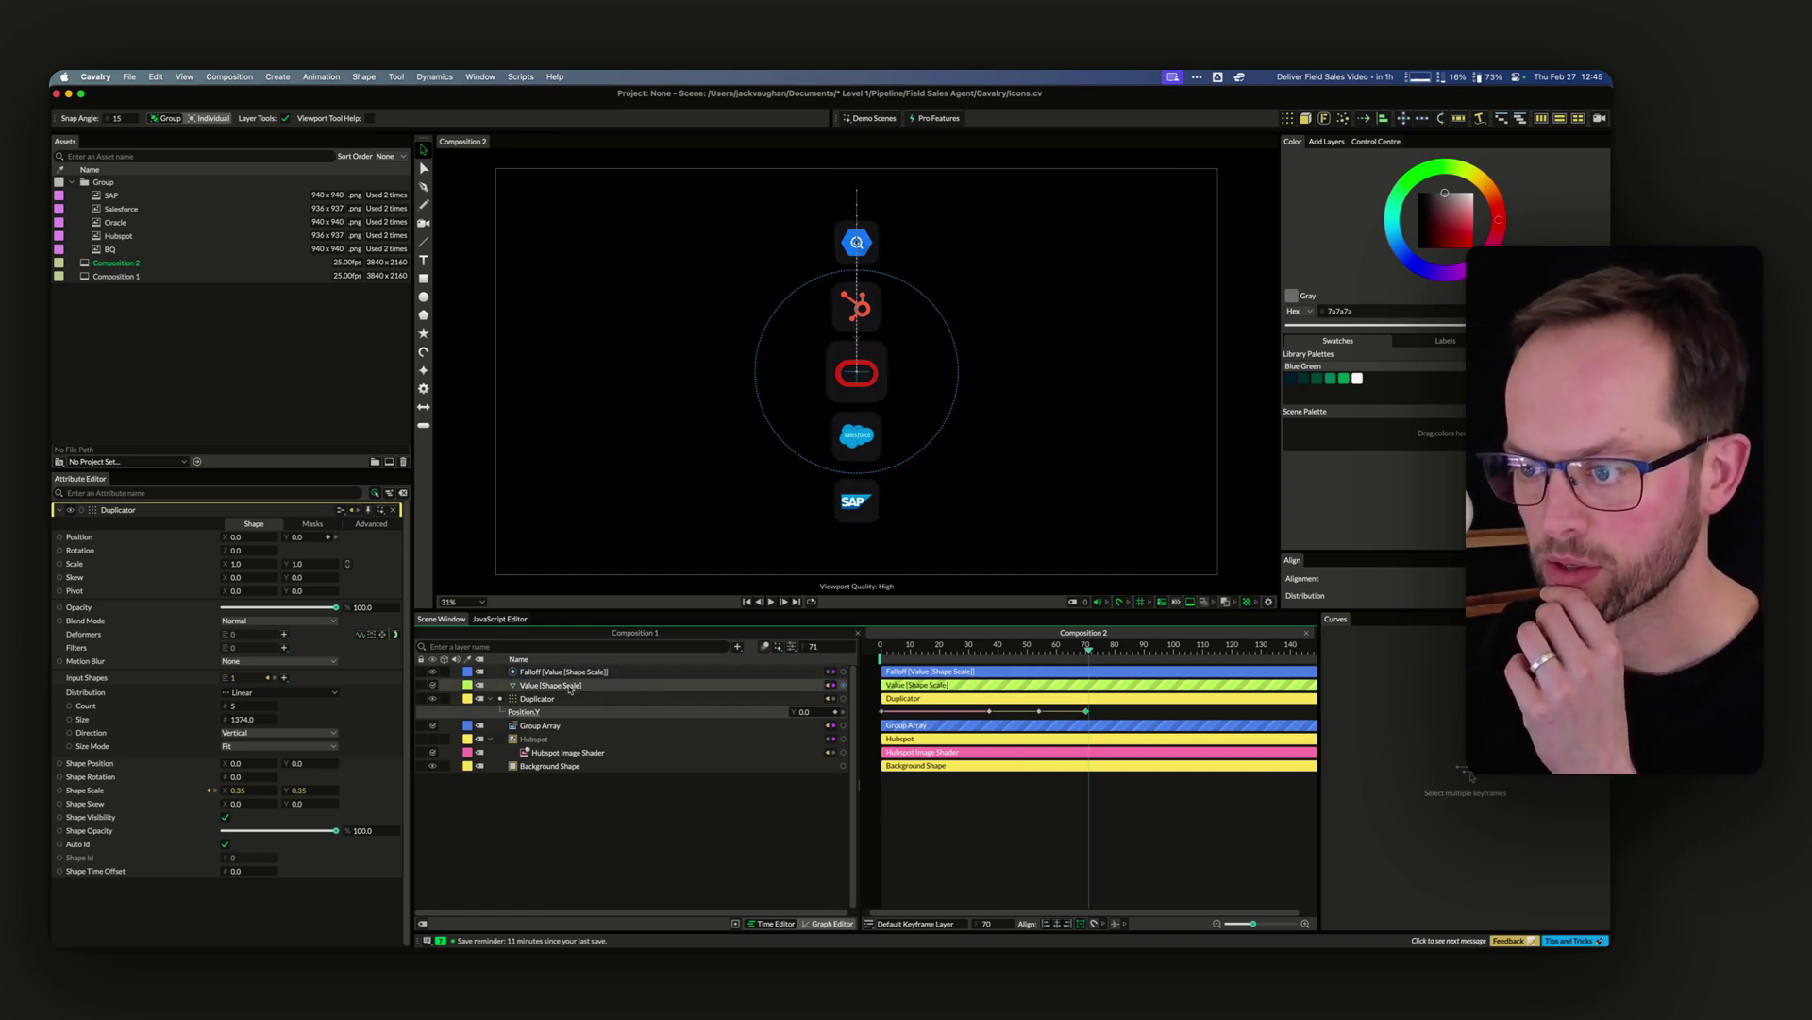
# Move the Hubspot asset up one index in the Group Array, ahead of Oracle
pyautogui.click(540, 725)
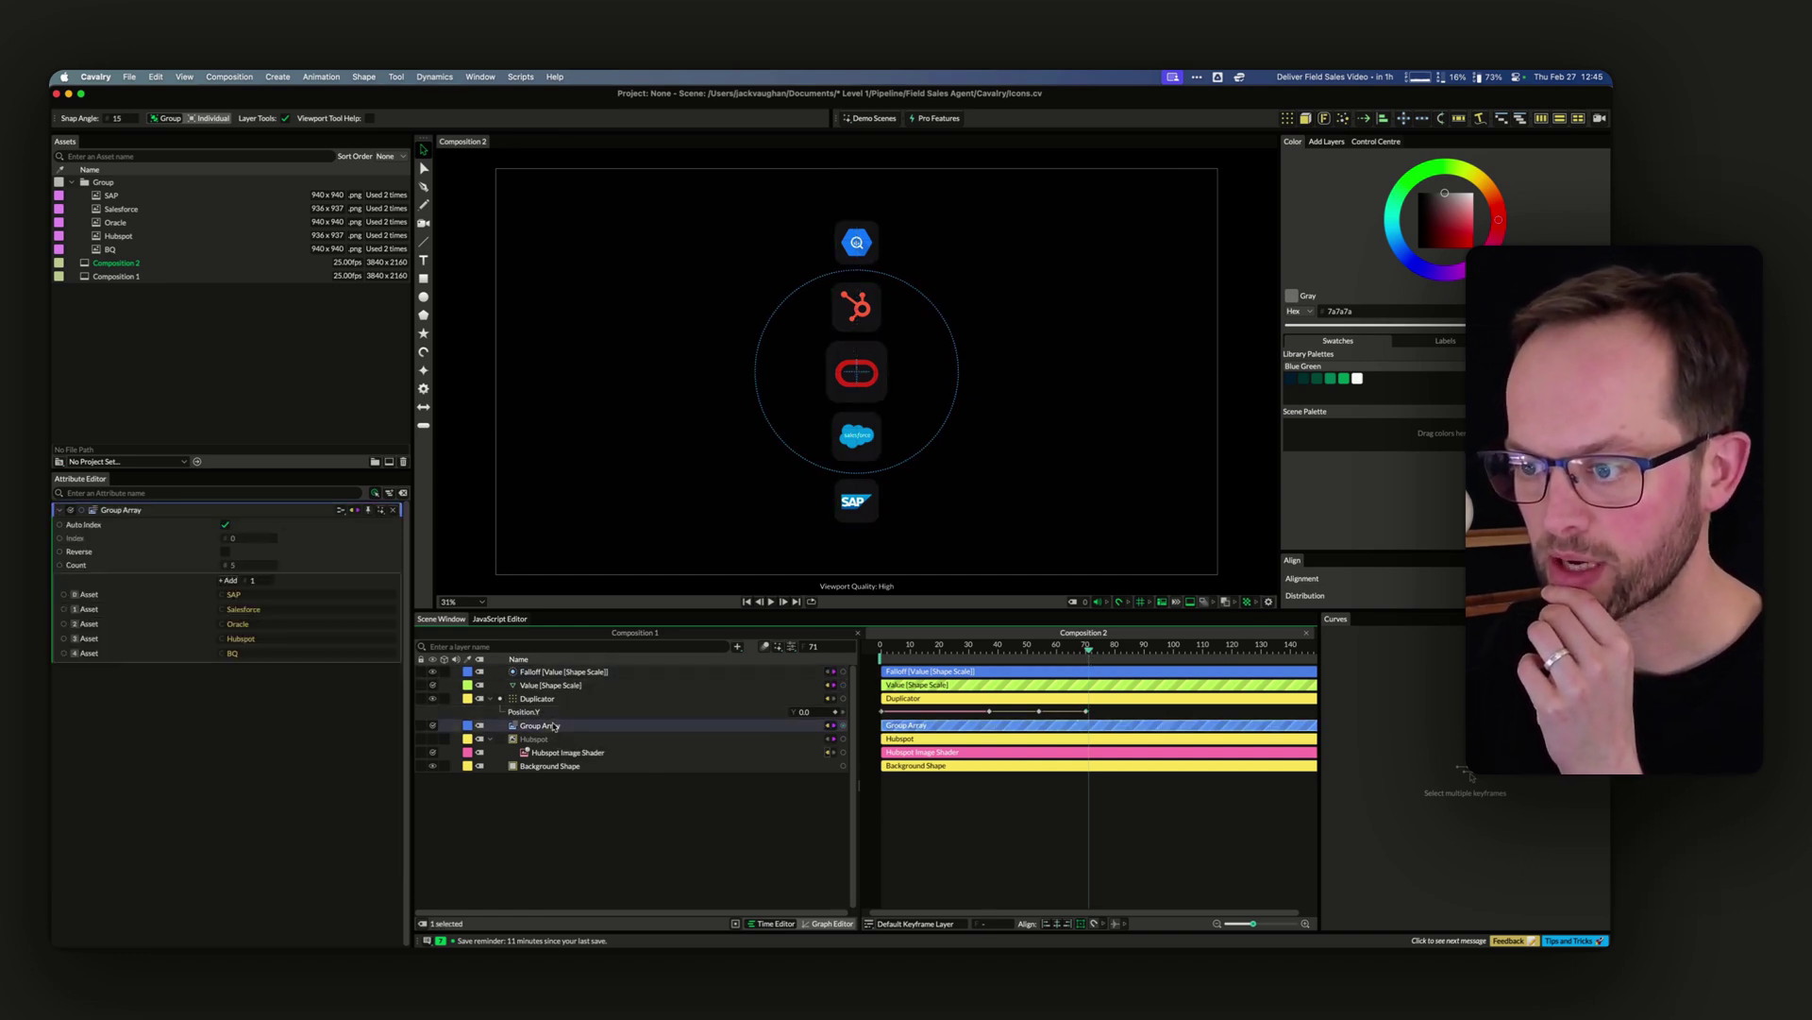
pyautogui.rightClick(154, 639)
pyautogui.moveTo(241, 703)
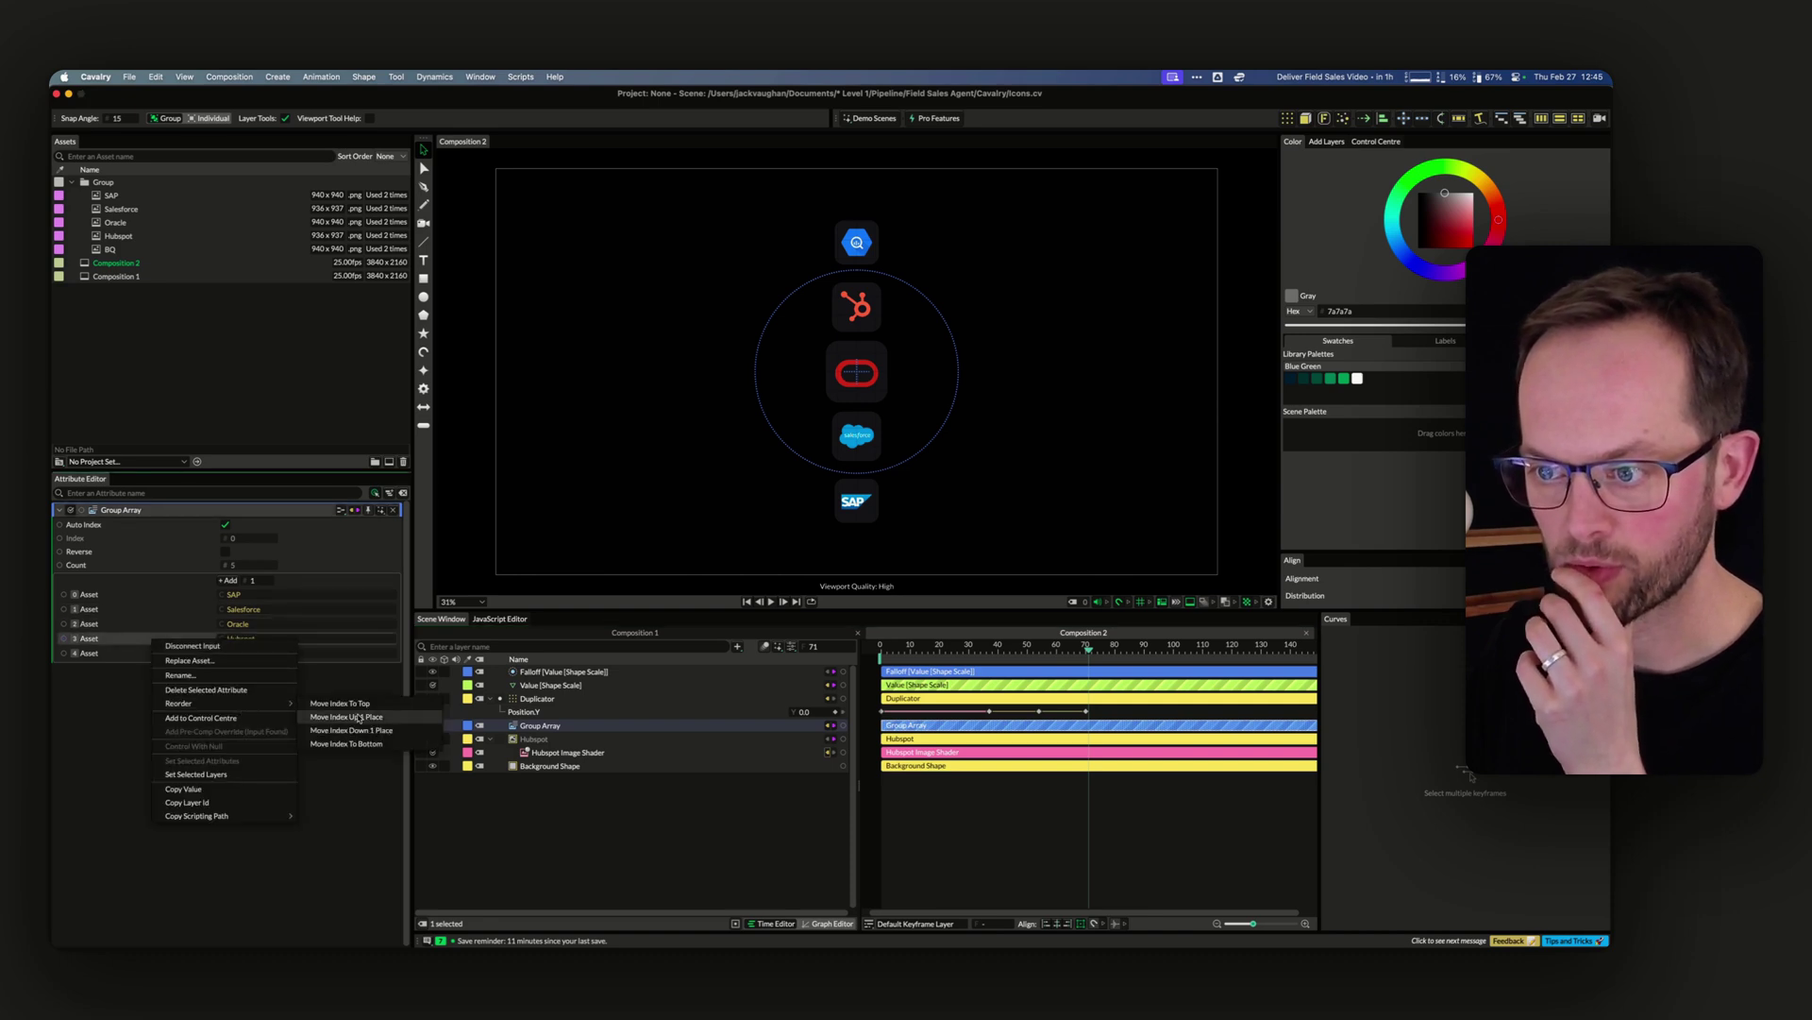
pyautogui.click(386, 720)
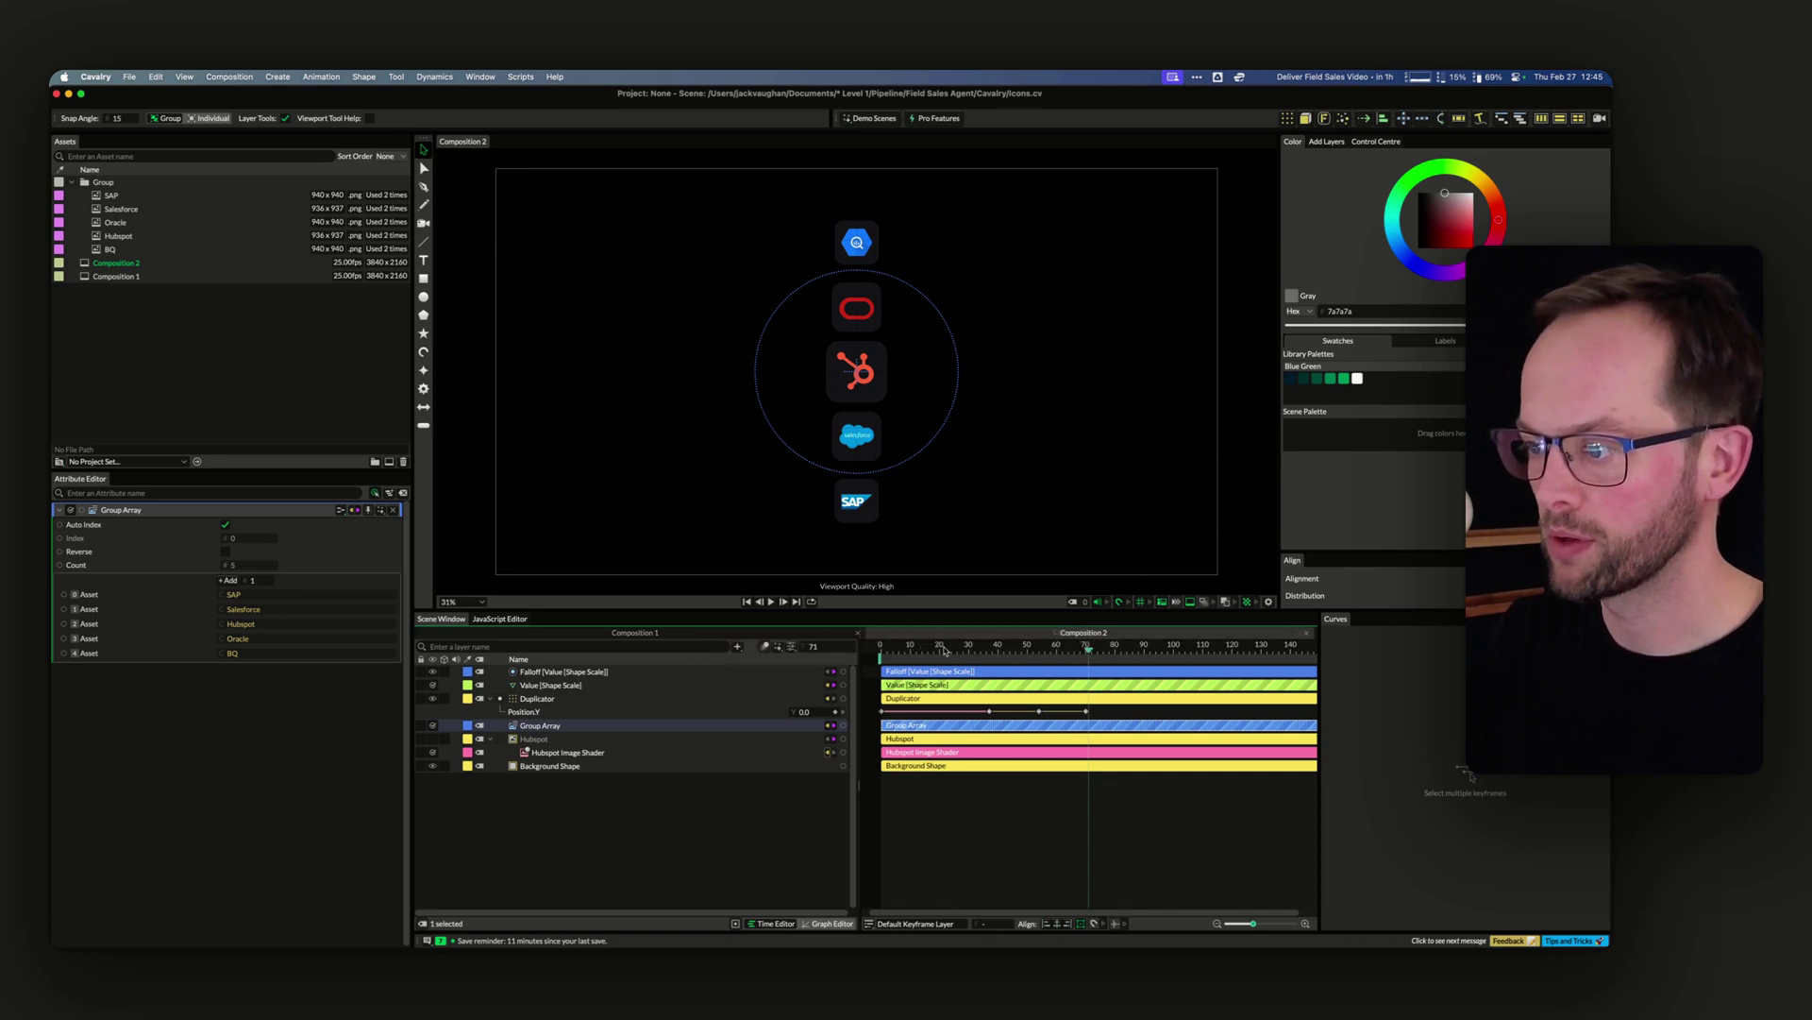
# Select the Position.Y keyframes and play the animation to check the new logo order
pyautogui.moveTo(1142, 722); pyautogui.dragTo(965, 704)
pyautogui.rightClick(965, 707)
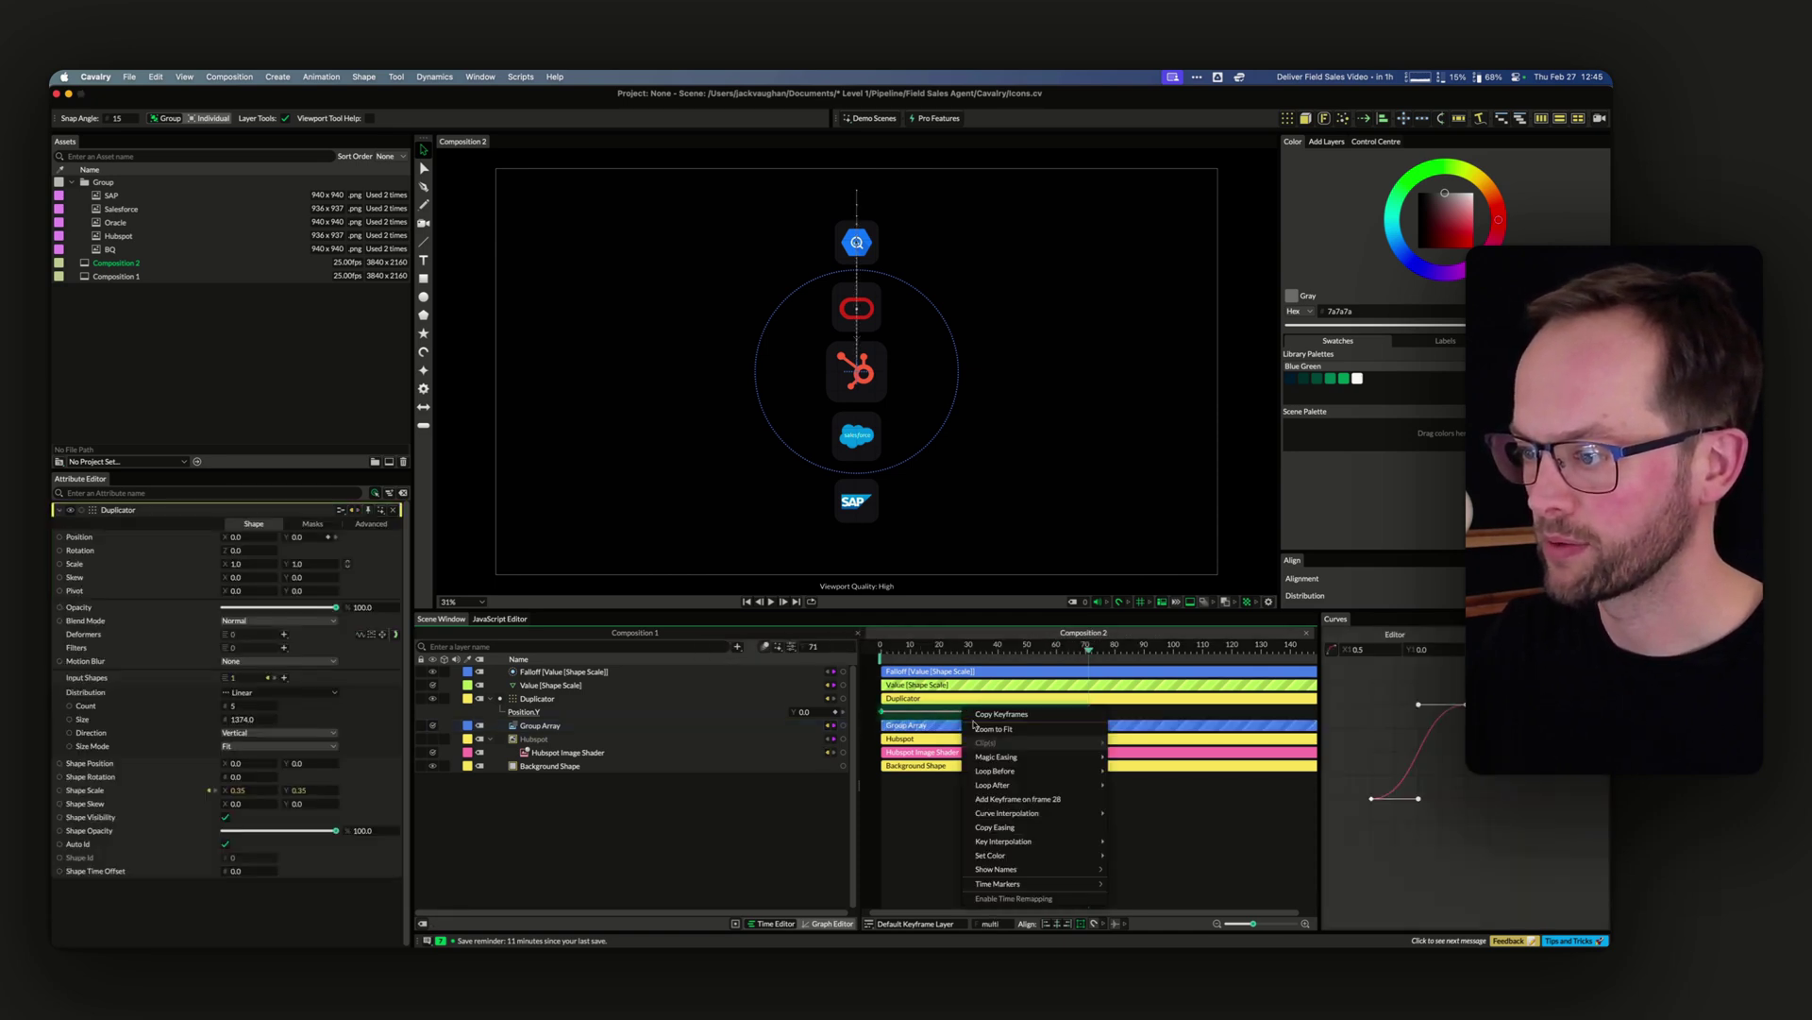
pyautogui.click(1004, 658)
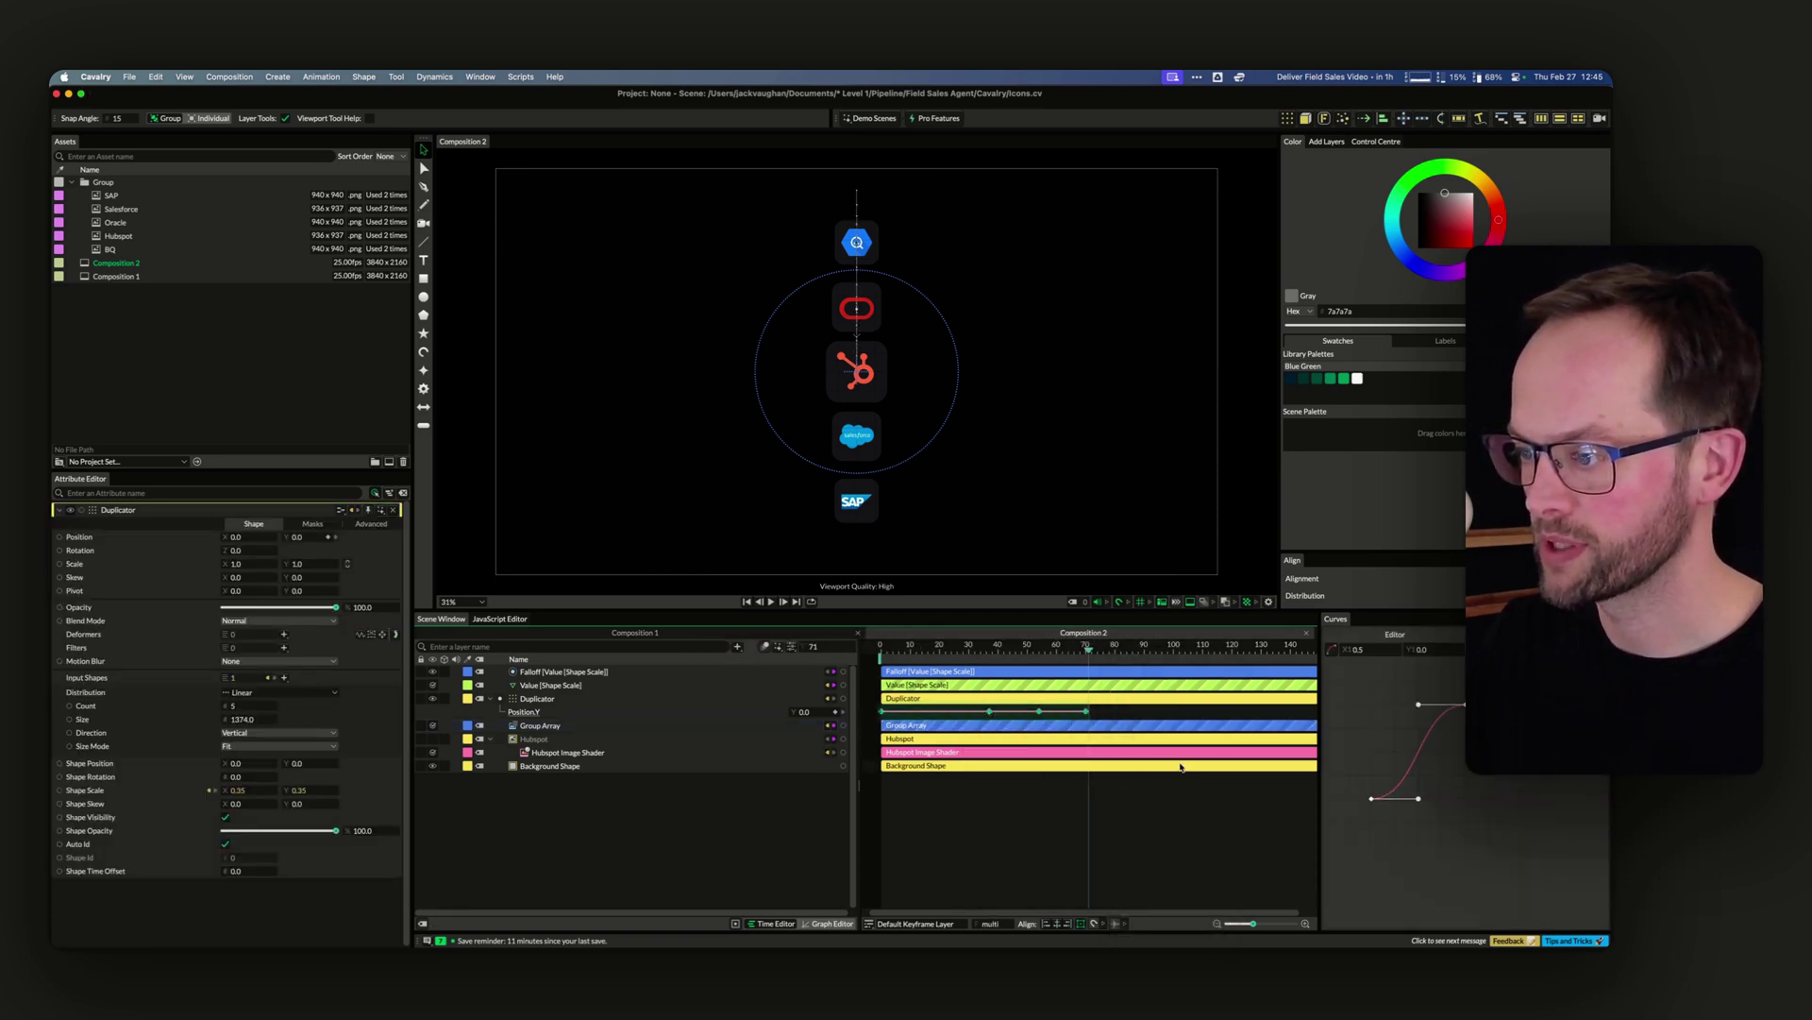
pyautogui.press('space')
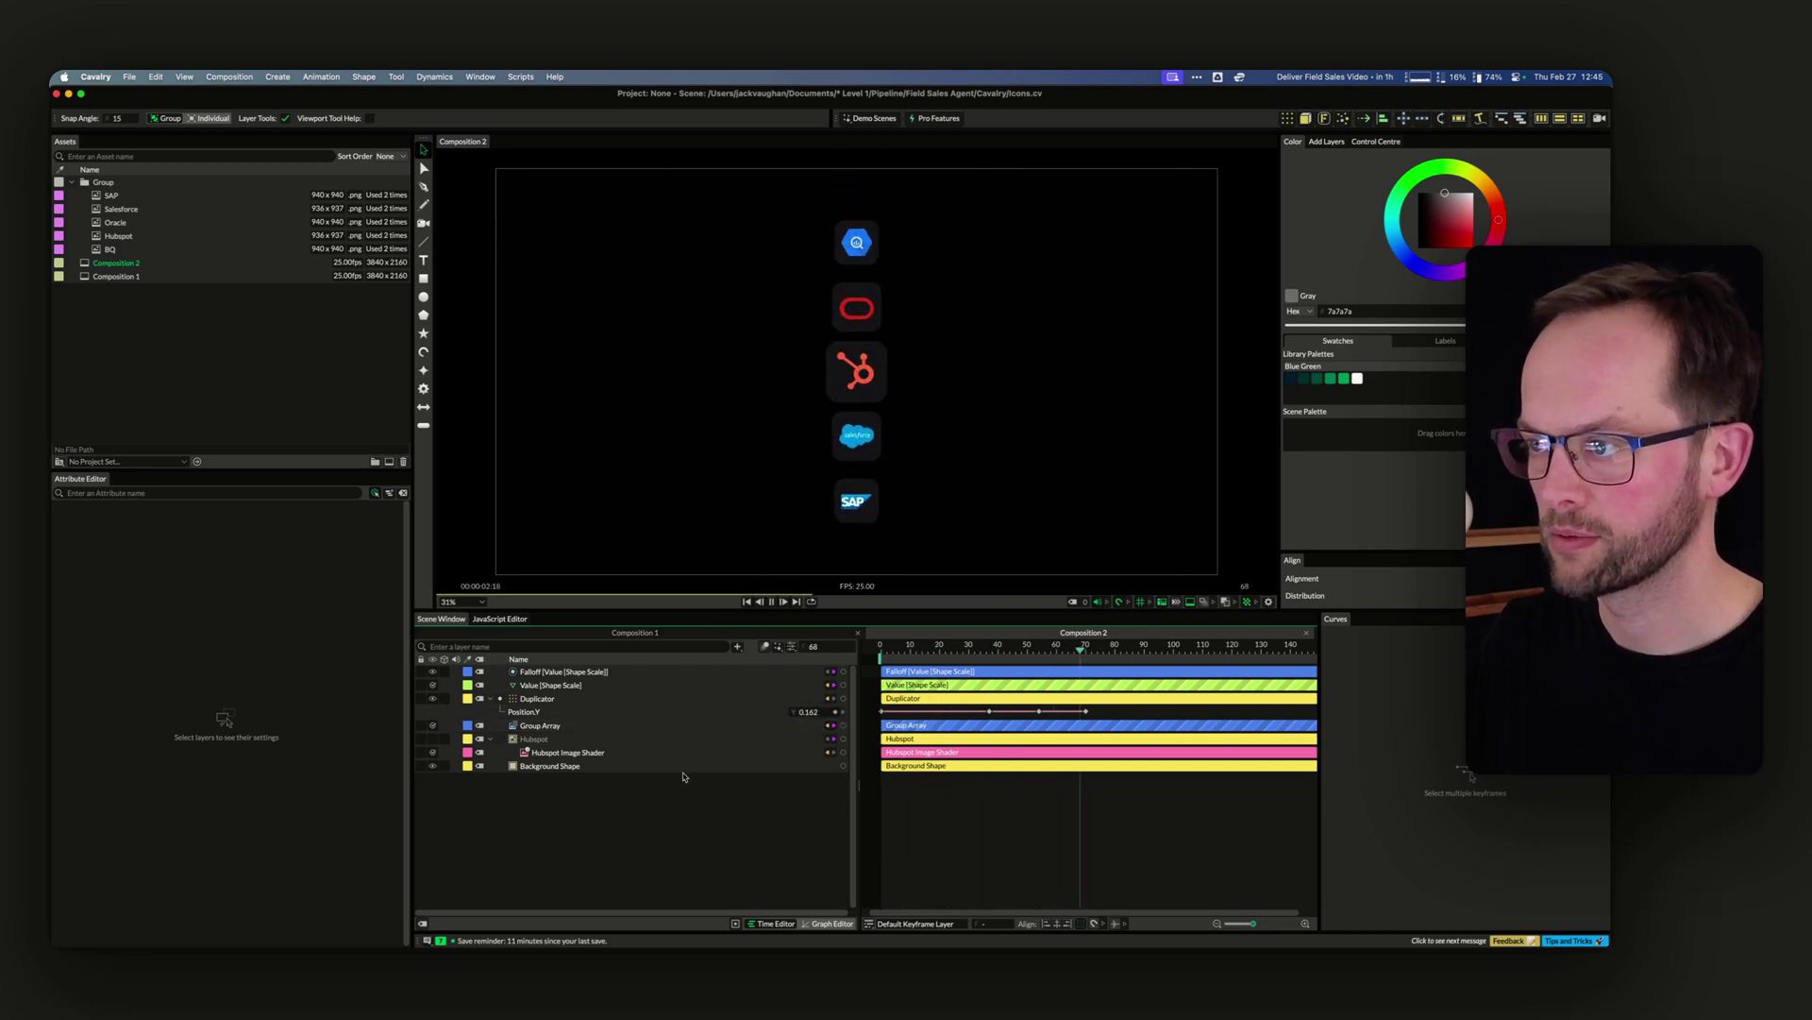
pyautogui.press('space')
pyautogui.moveTo(1115, 710); pyautogui.dragTo(889, 711)
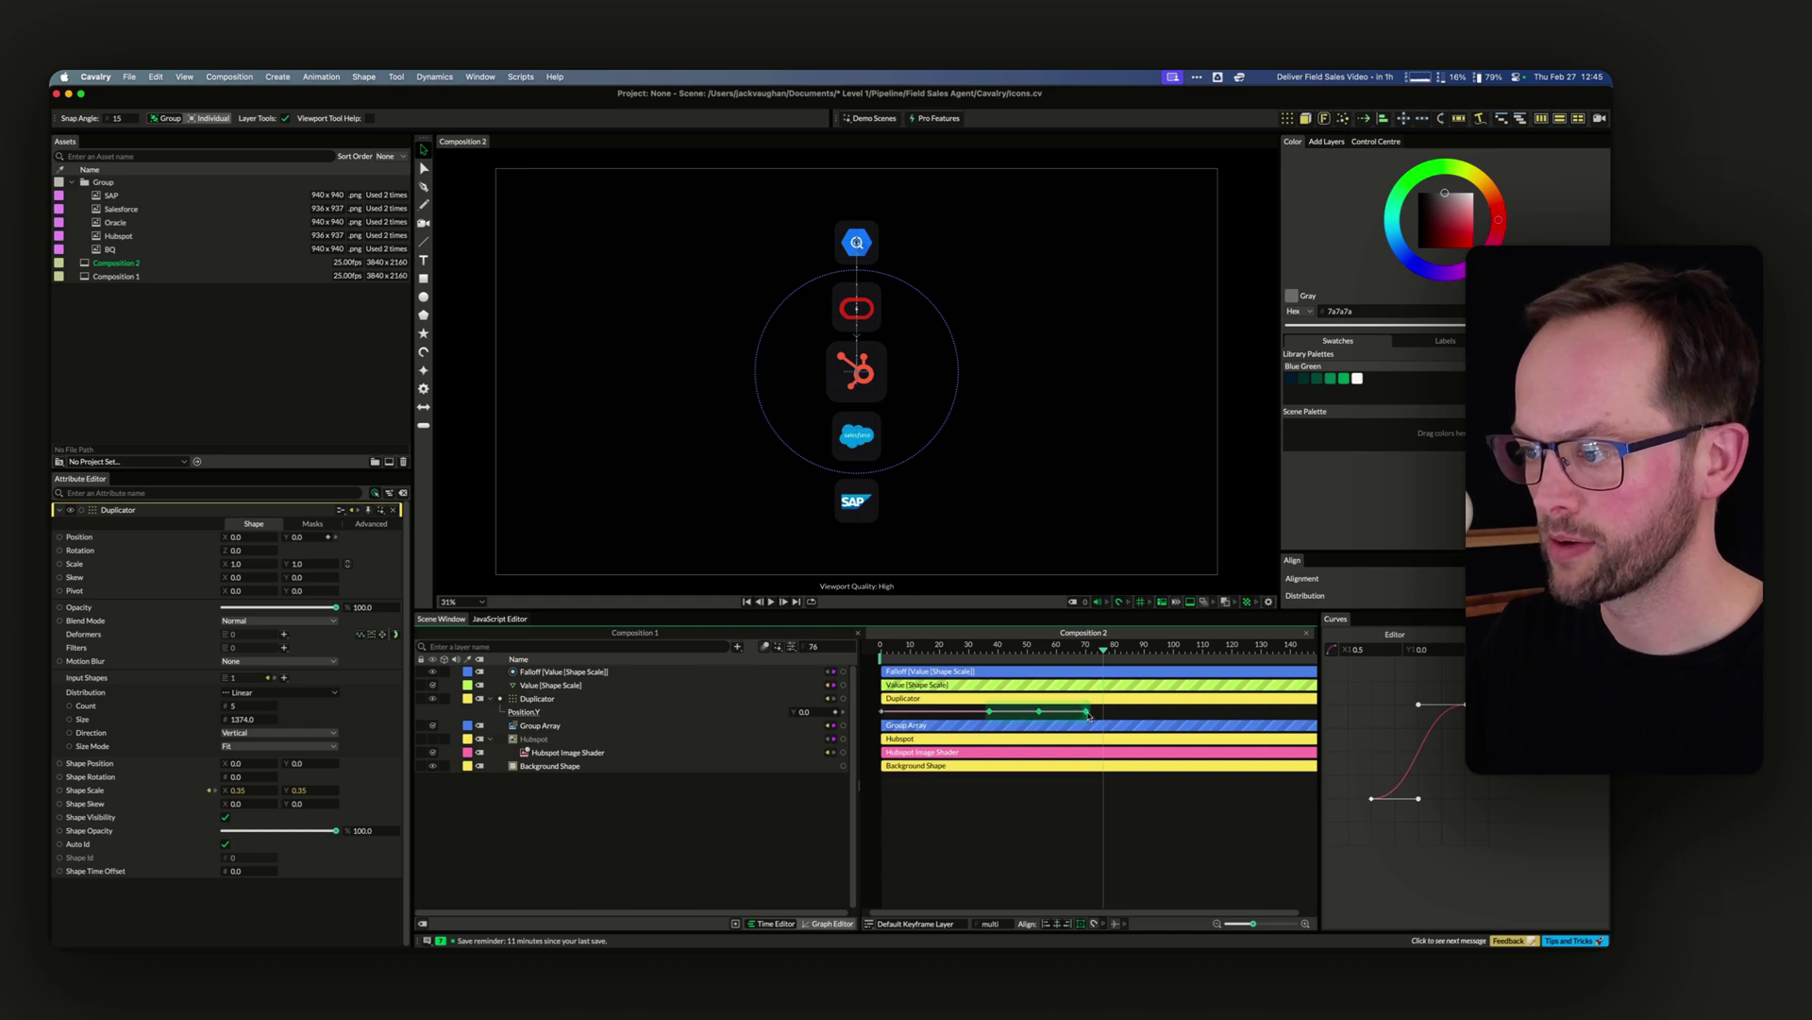
# At a mid-animation frame, lower the end point of the Falloff Graph curve slightly
pyautogui.click(1057, 648)
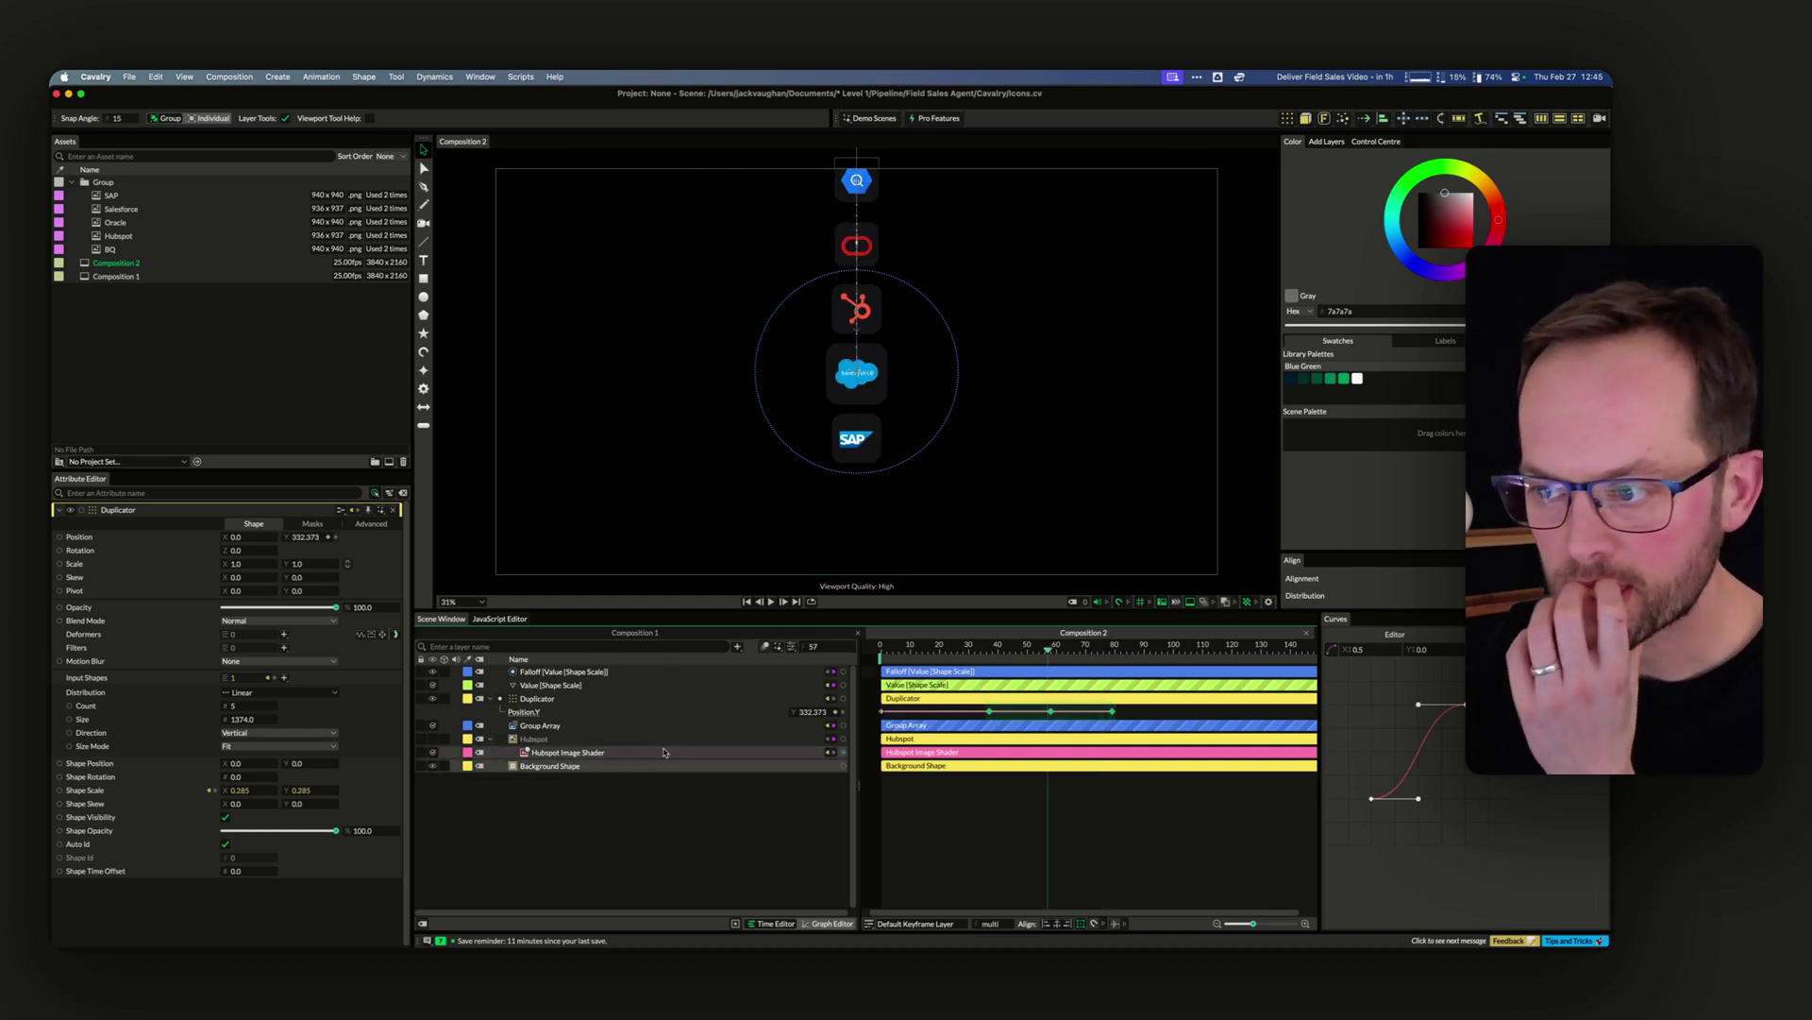
pyautogui.click(602, 672)
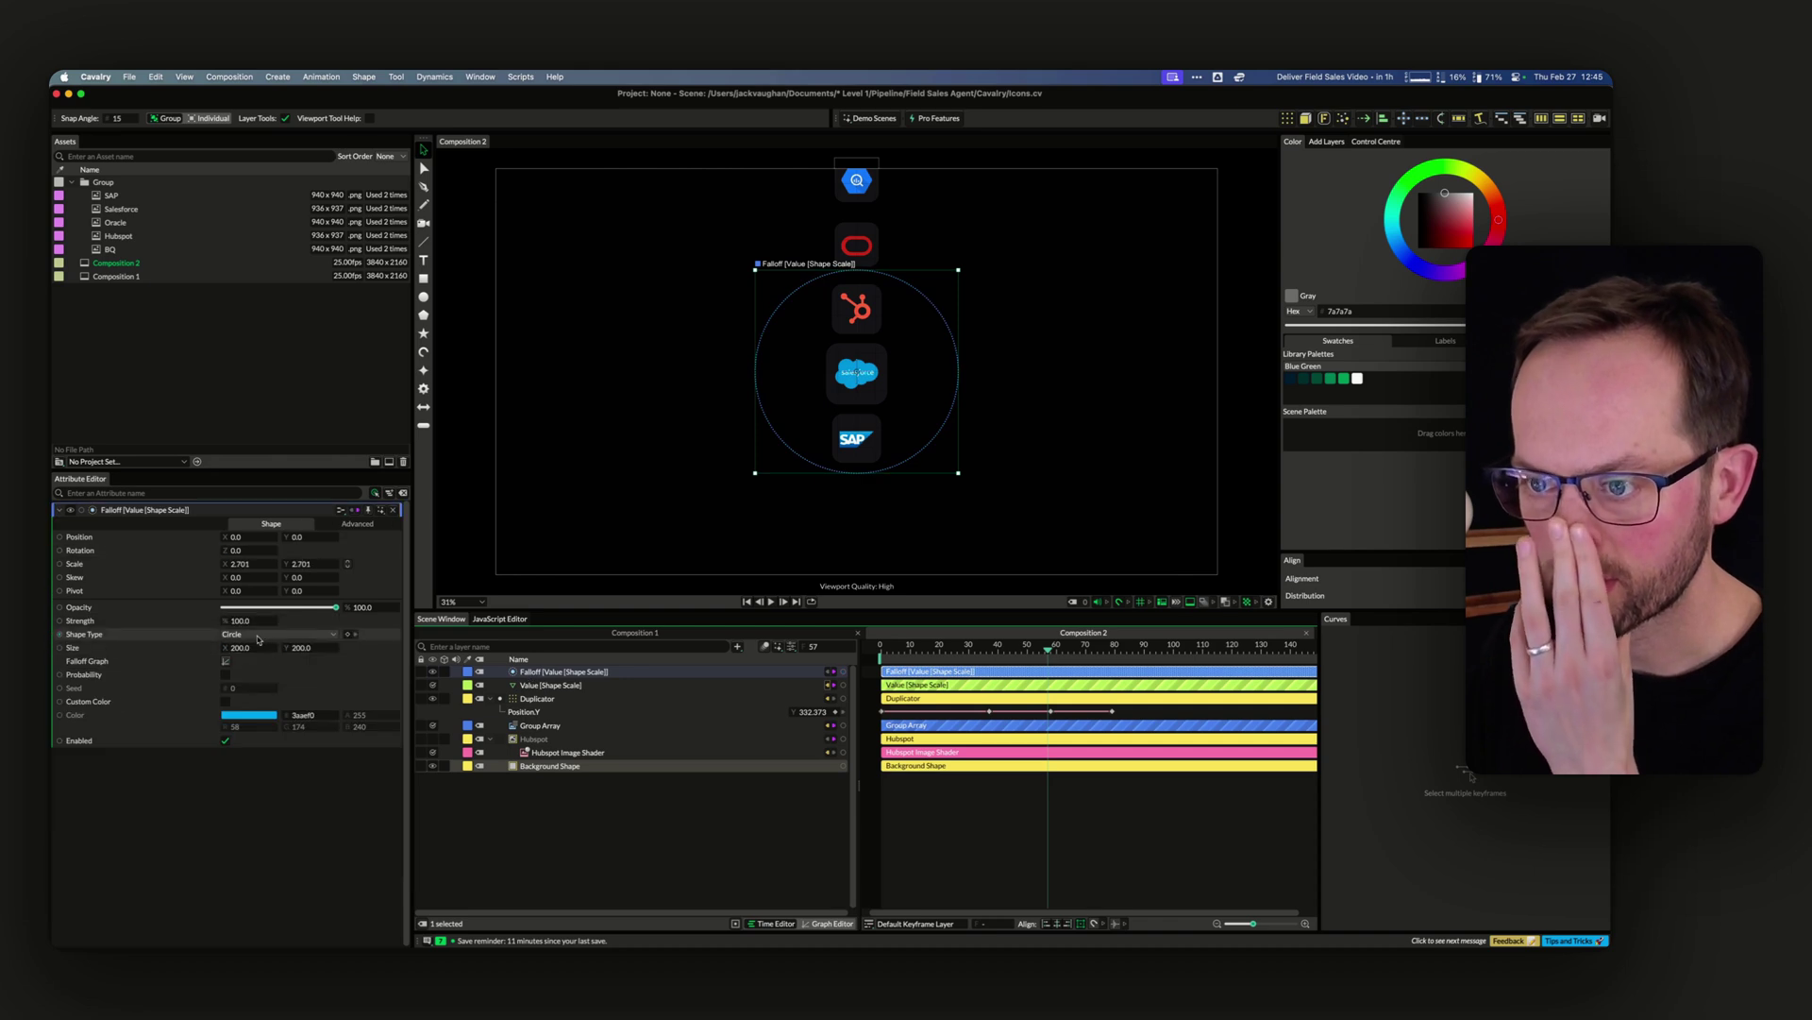
pyautogui.click(223, 663)
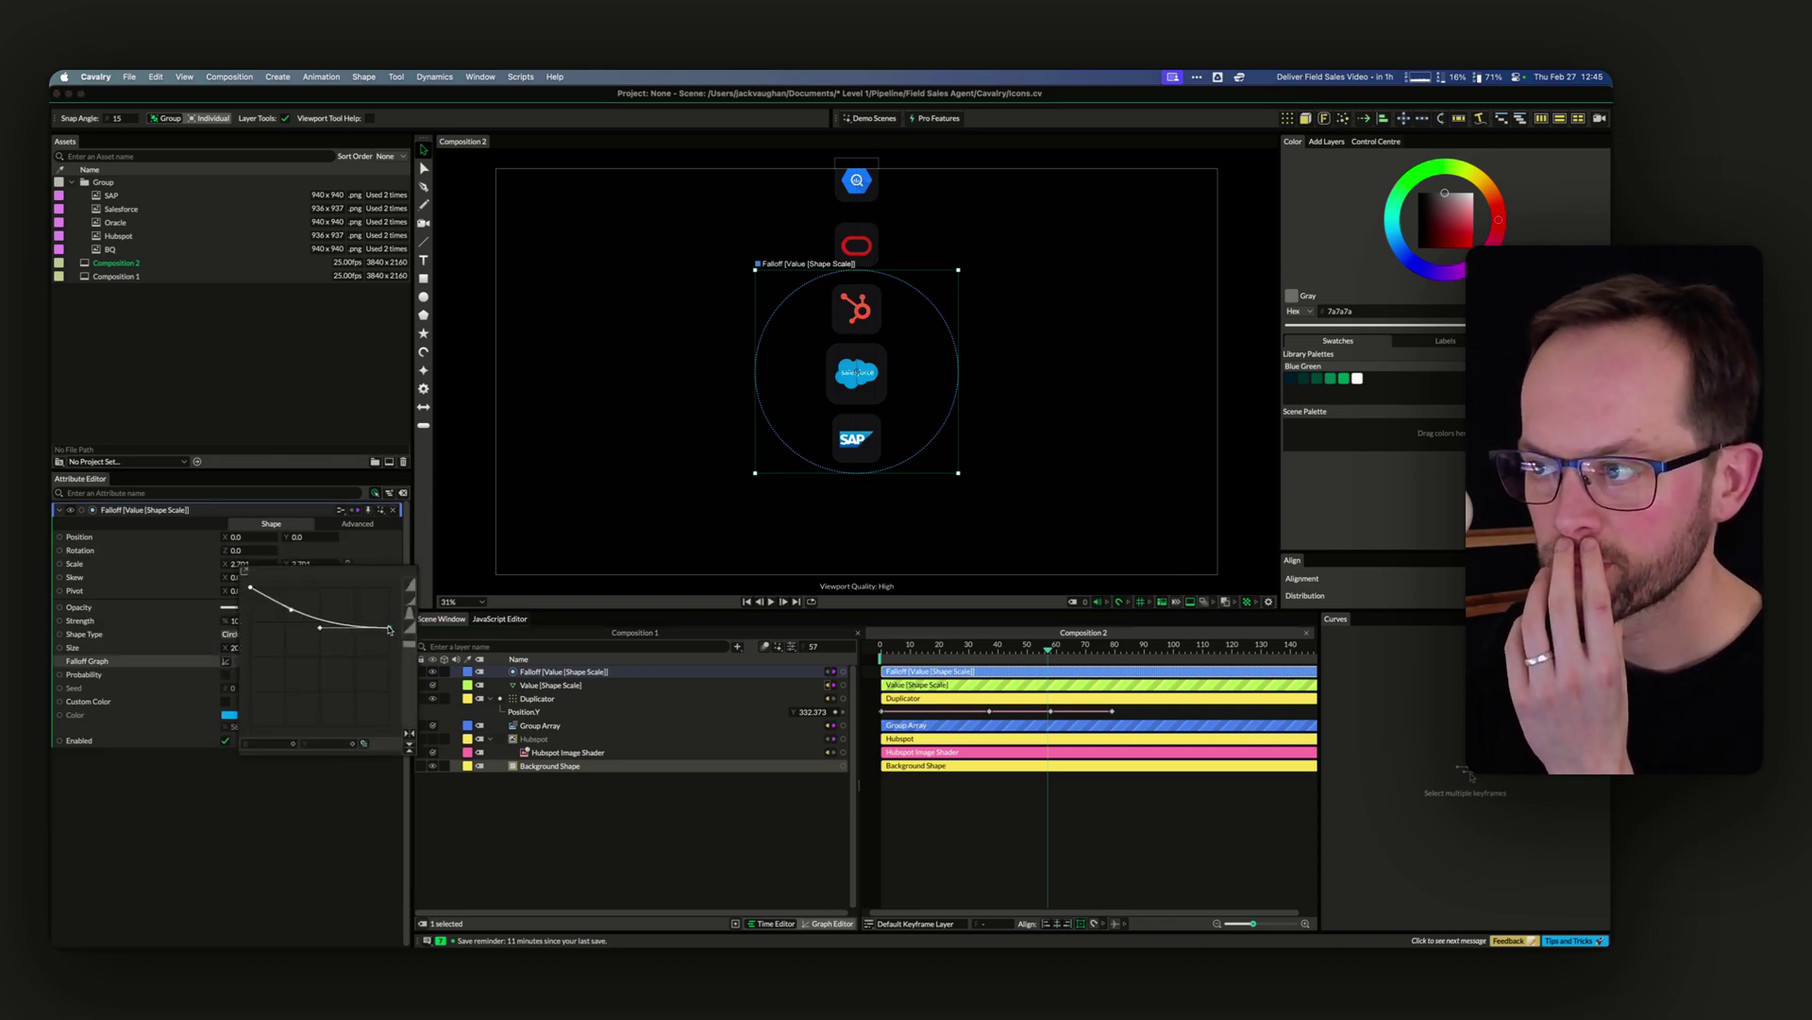
pyautogui.moveTo(390, 629); pyautogui.dragTo(389, 635)
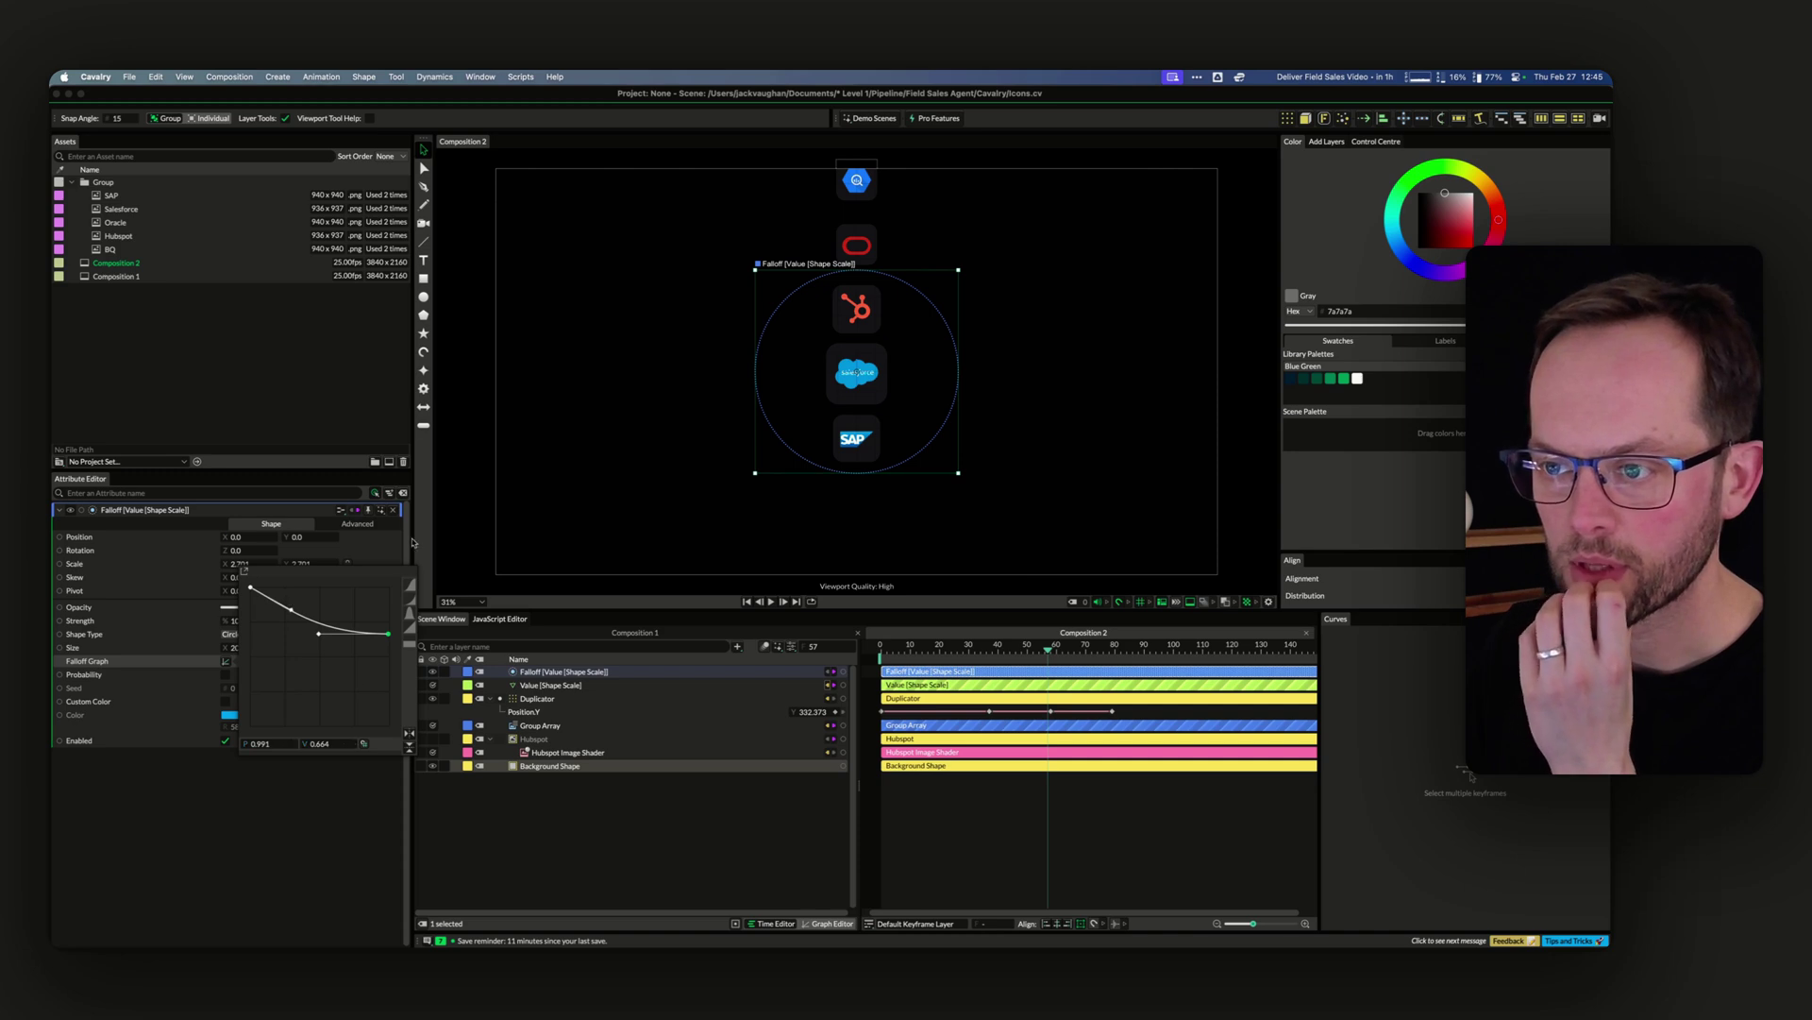
# Change the Shape Scale value from 0.35 to 0.39
pyautogui.click(551, 684)
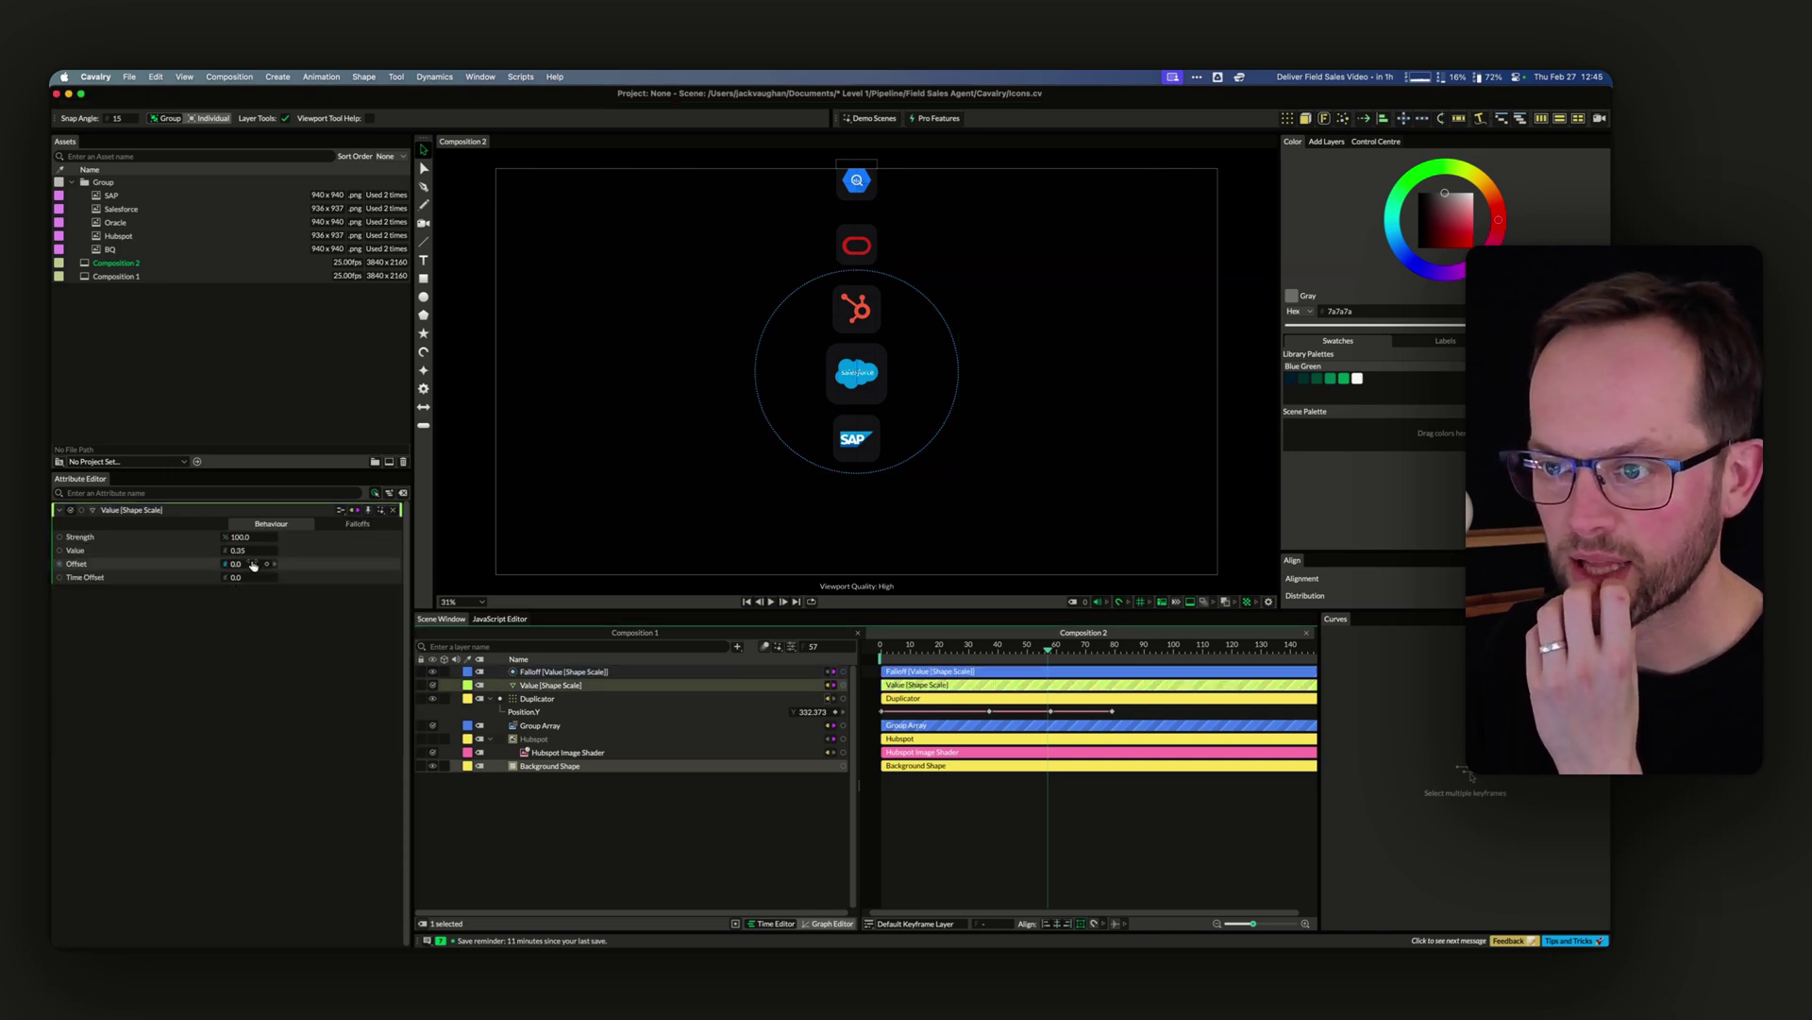
pyautogui.doubleClick(251, 551)
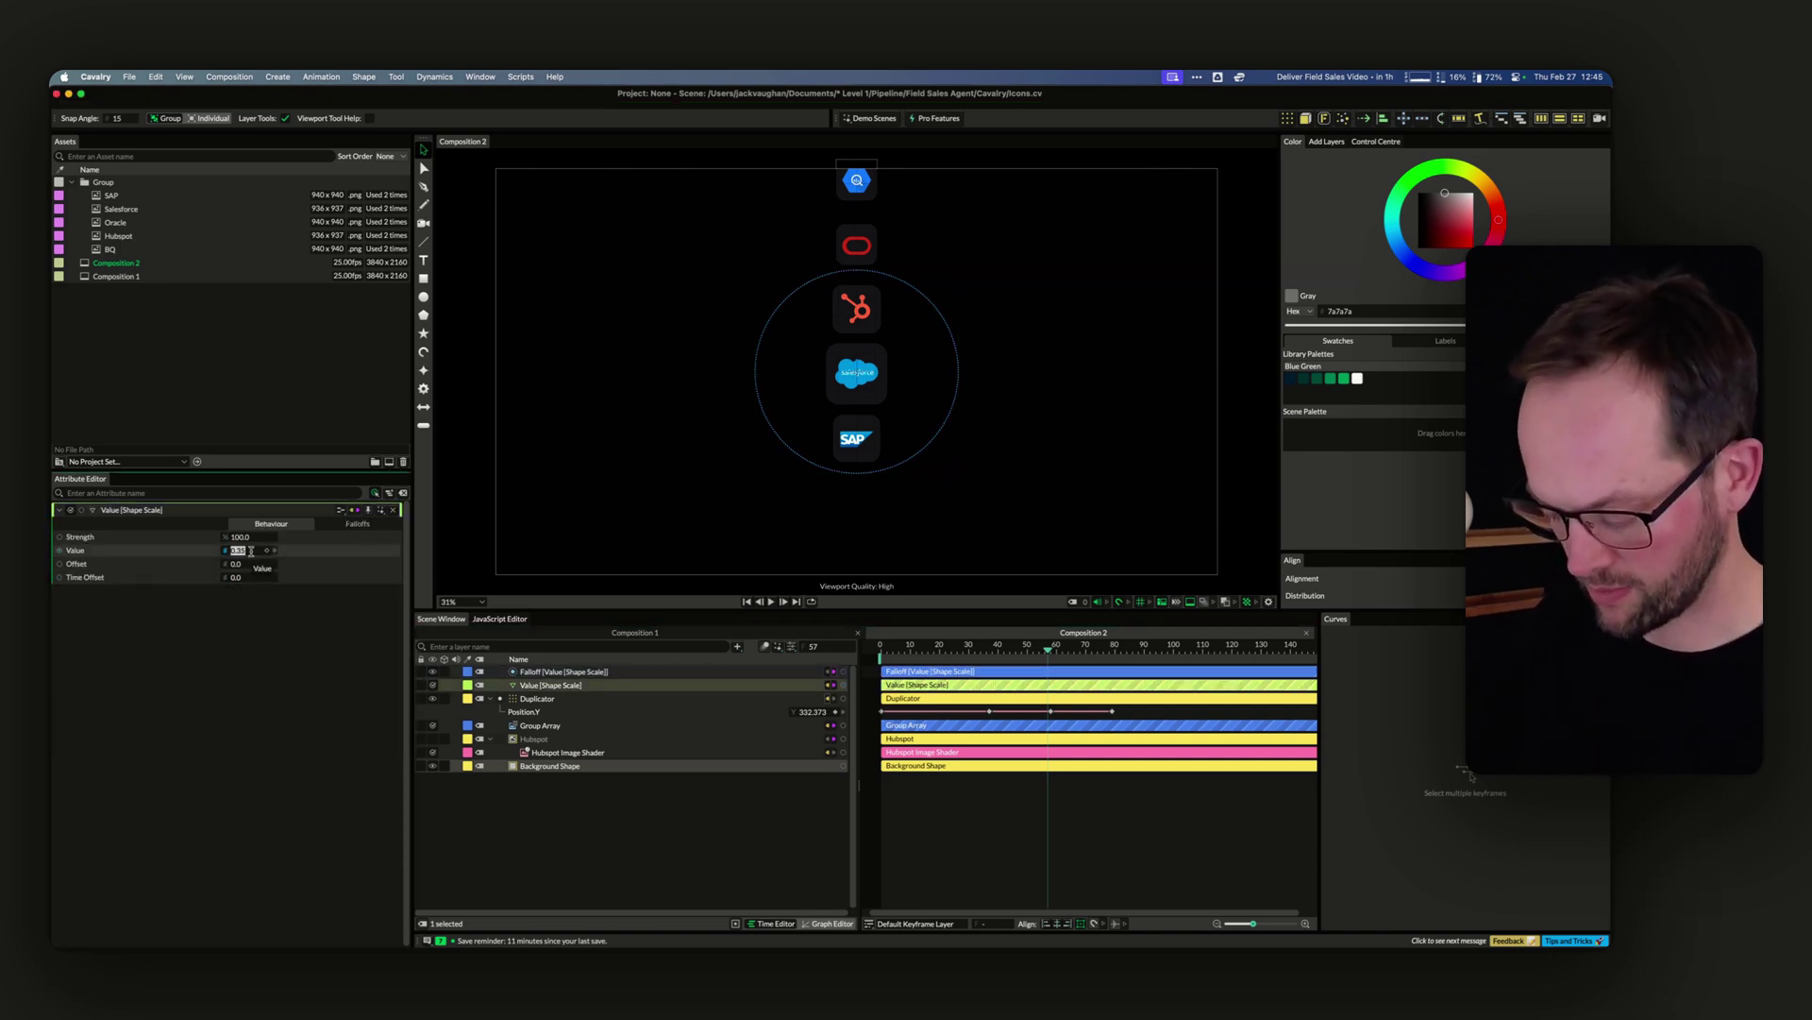
pyautogui.write('.3')
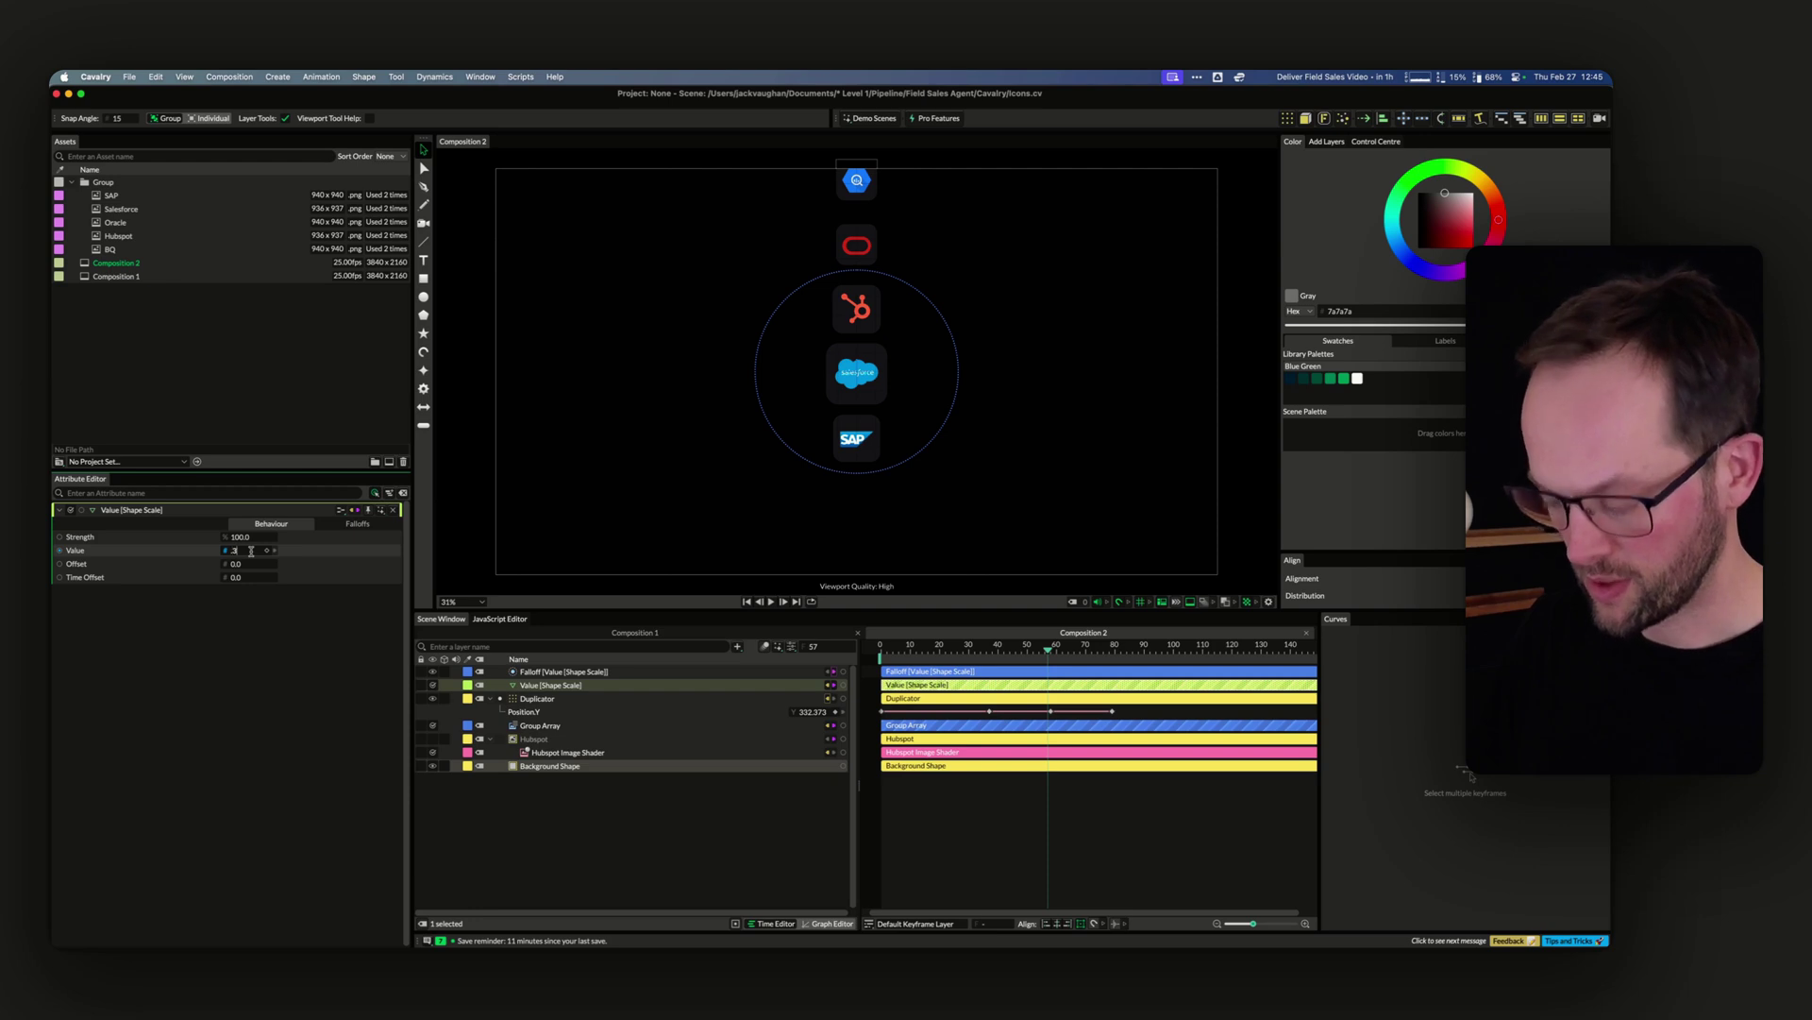
pyautogui.write('9')
pyautogui.press('Return')
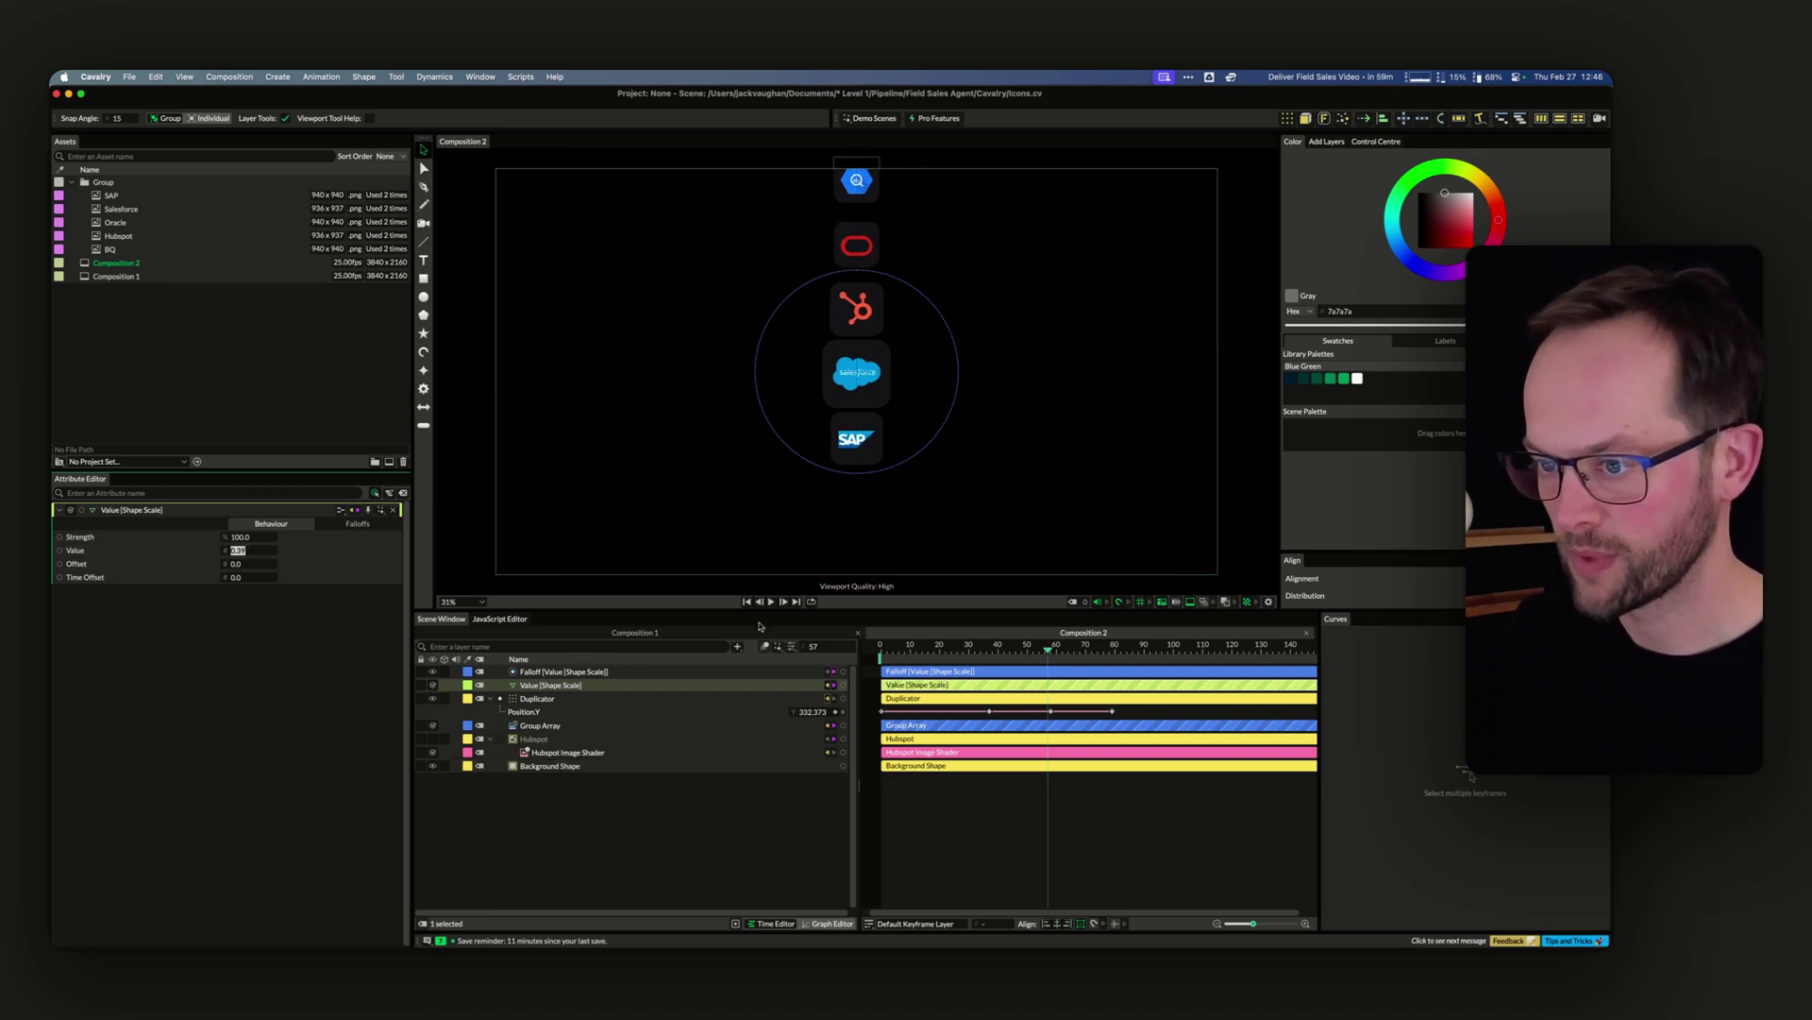
pyautogui.click(537, 698)
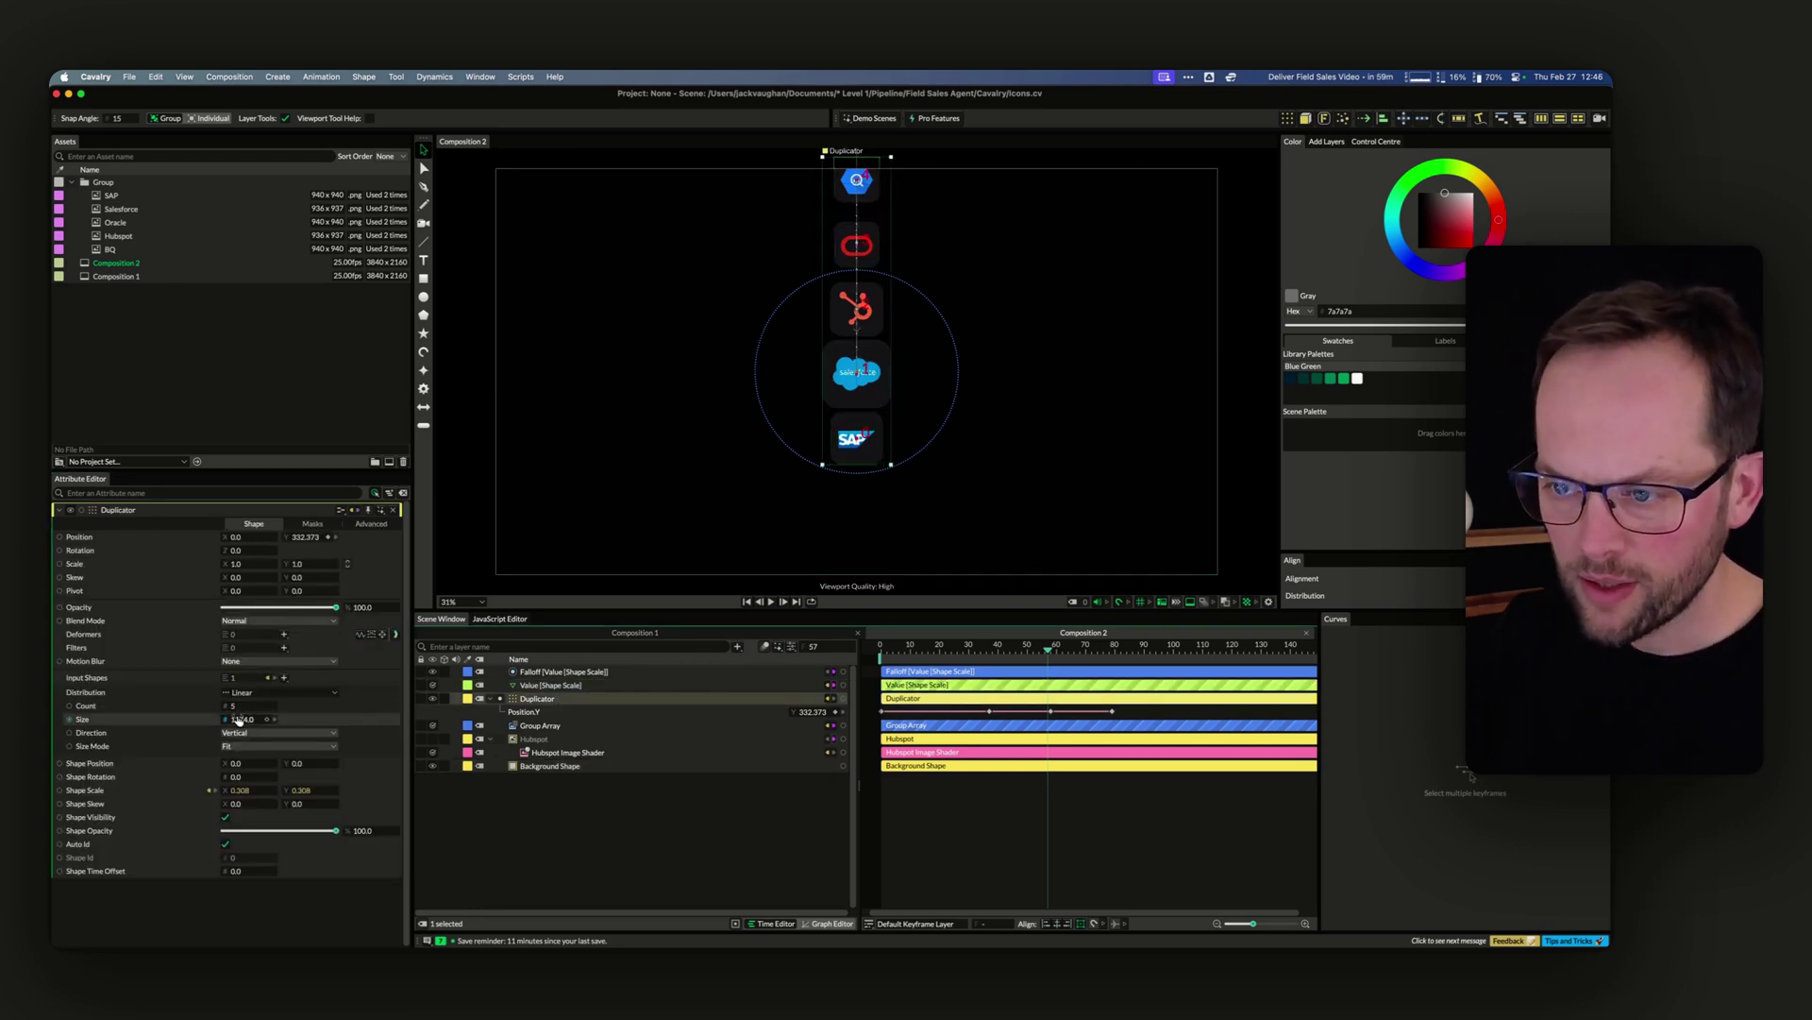
# Widen the Duplicator spacing to 1445 and play the scroll ending with HubSpot centred
pyautogui.moveTo(255, 719); pyautogui.dragTo(258, 720)
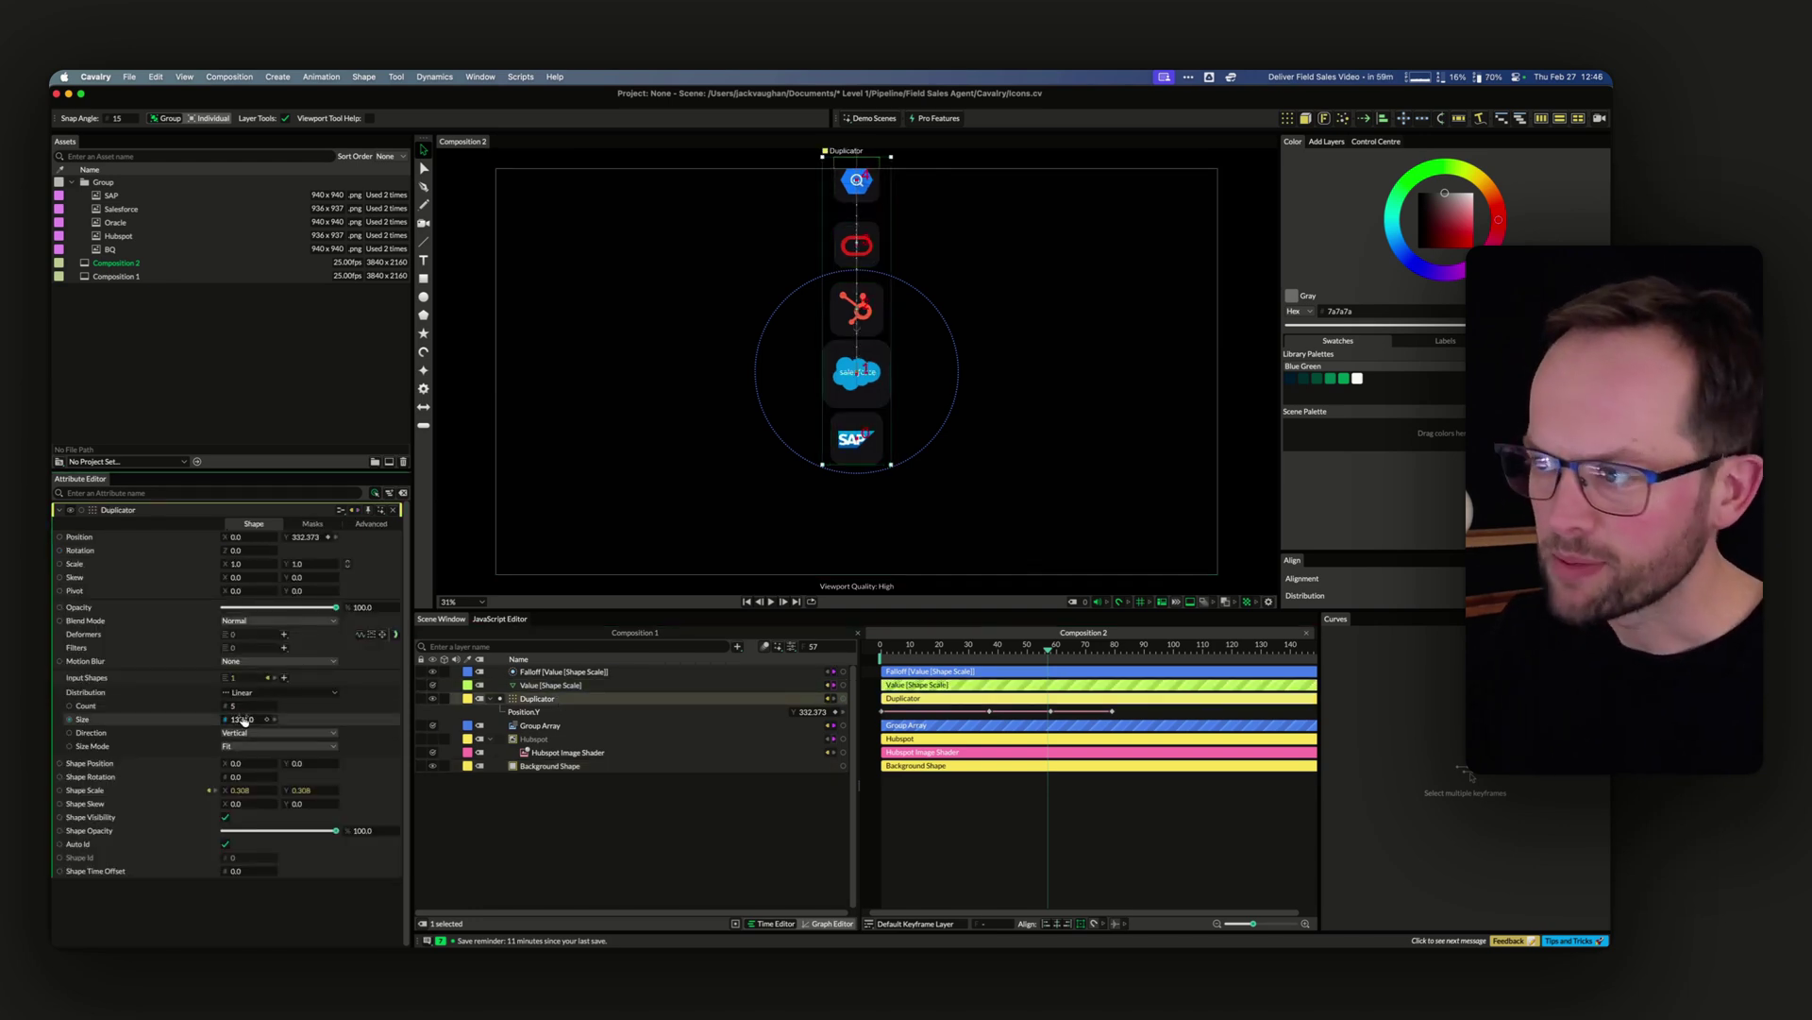
pyautogui.click(1164, 840)
pyautogui.click(928, 646)
pyautogui.press('space')
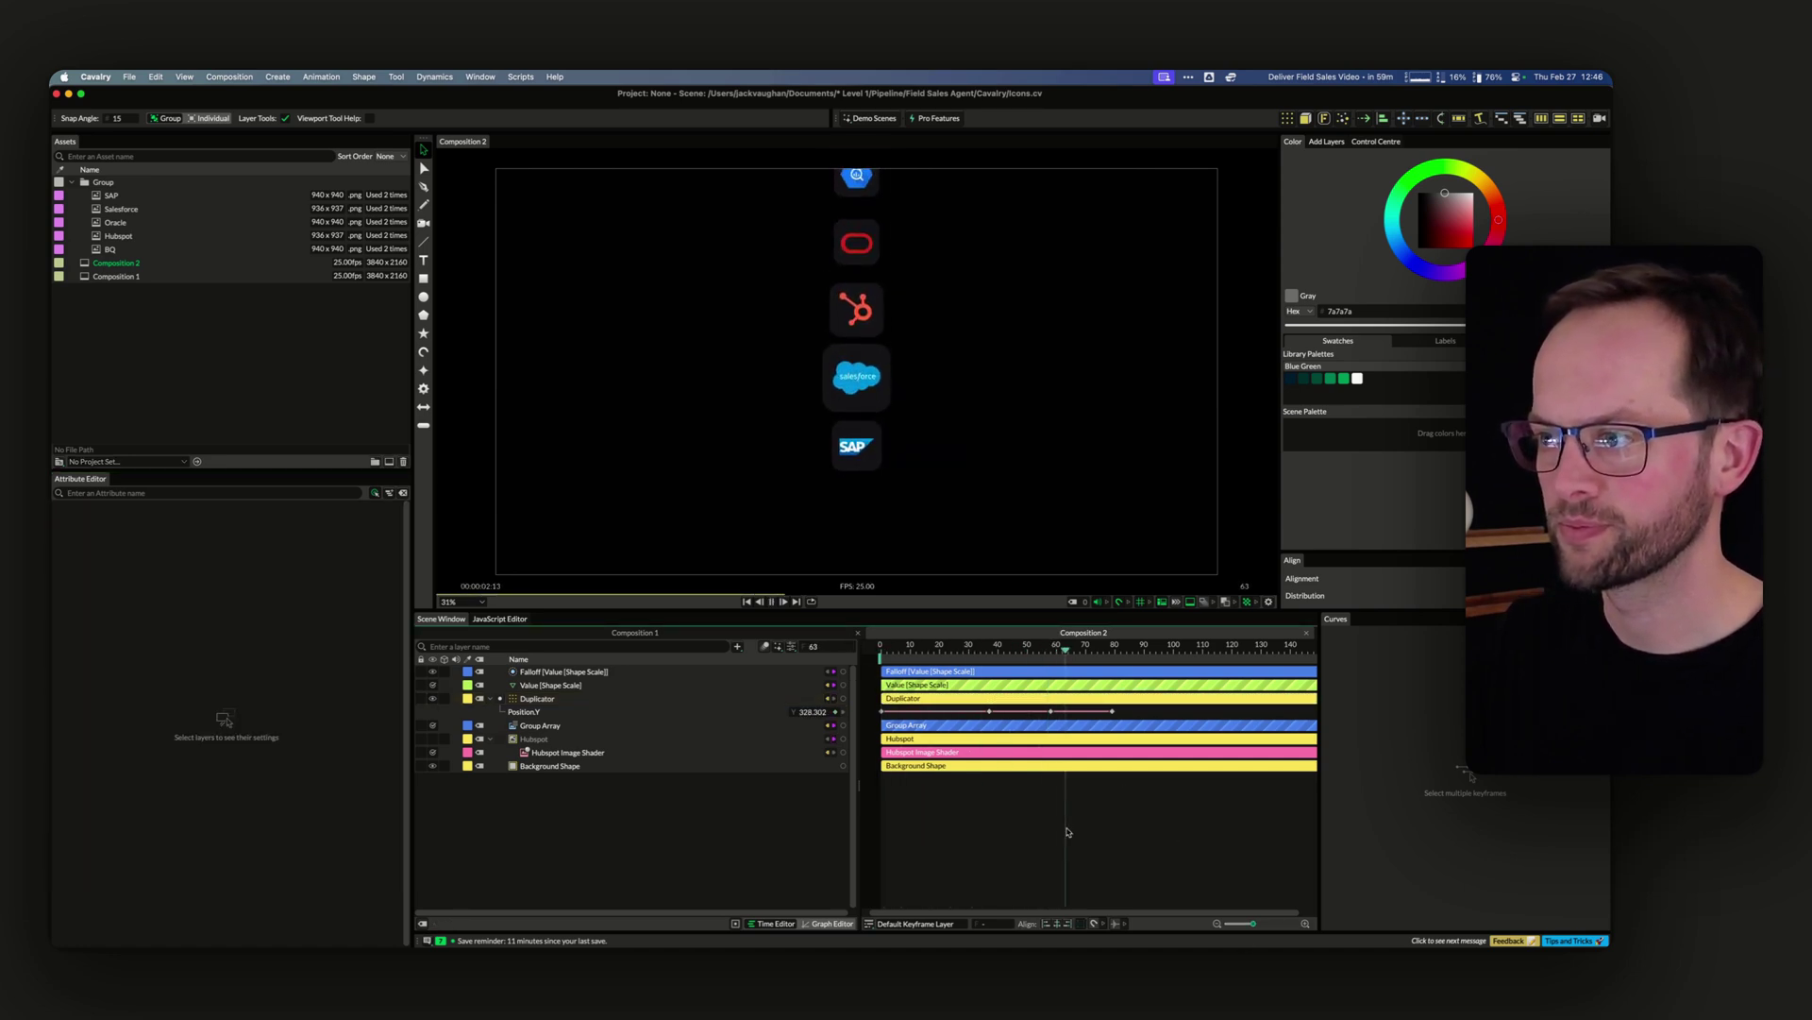
pyautogui.press('space')
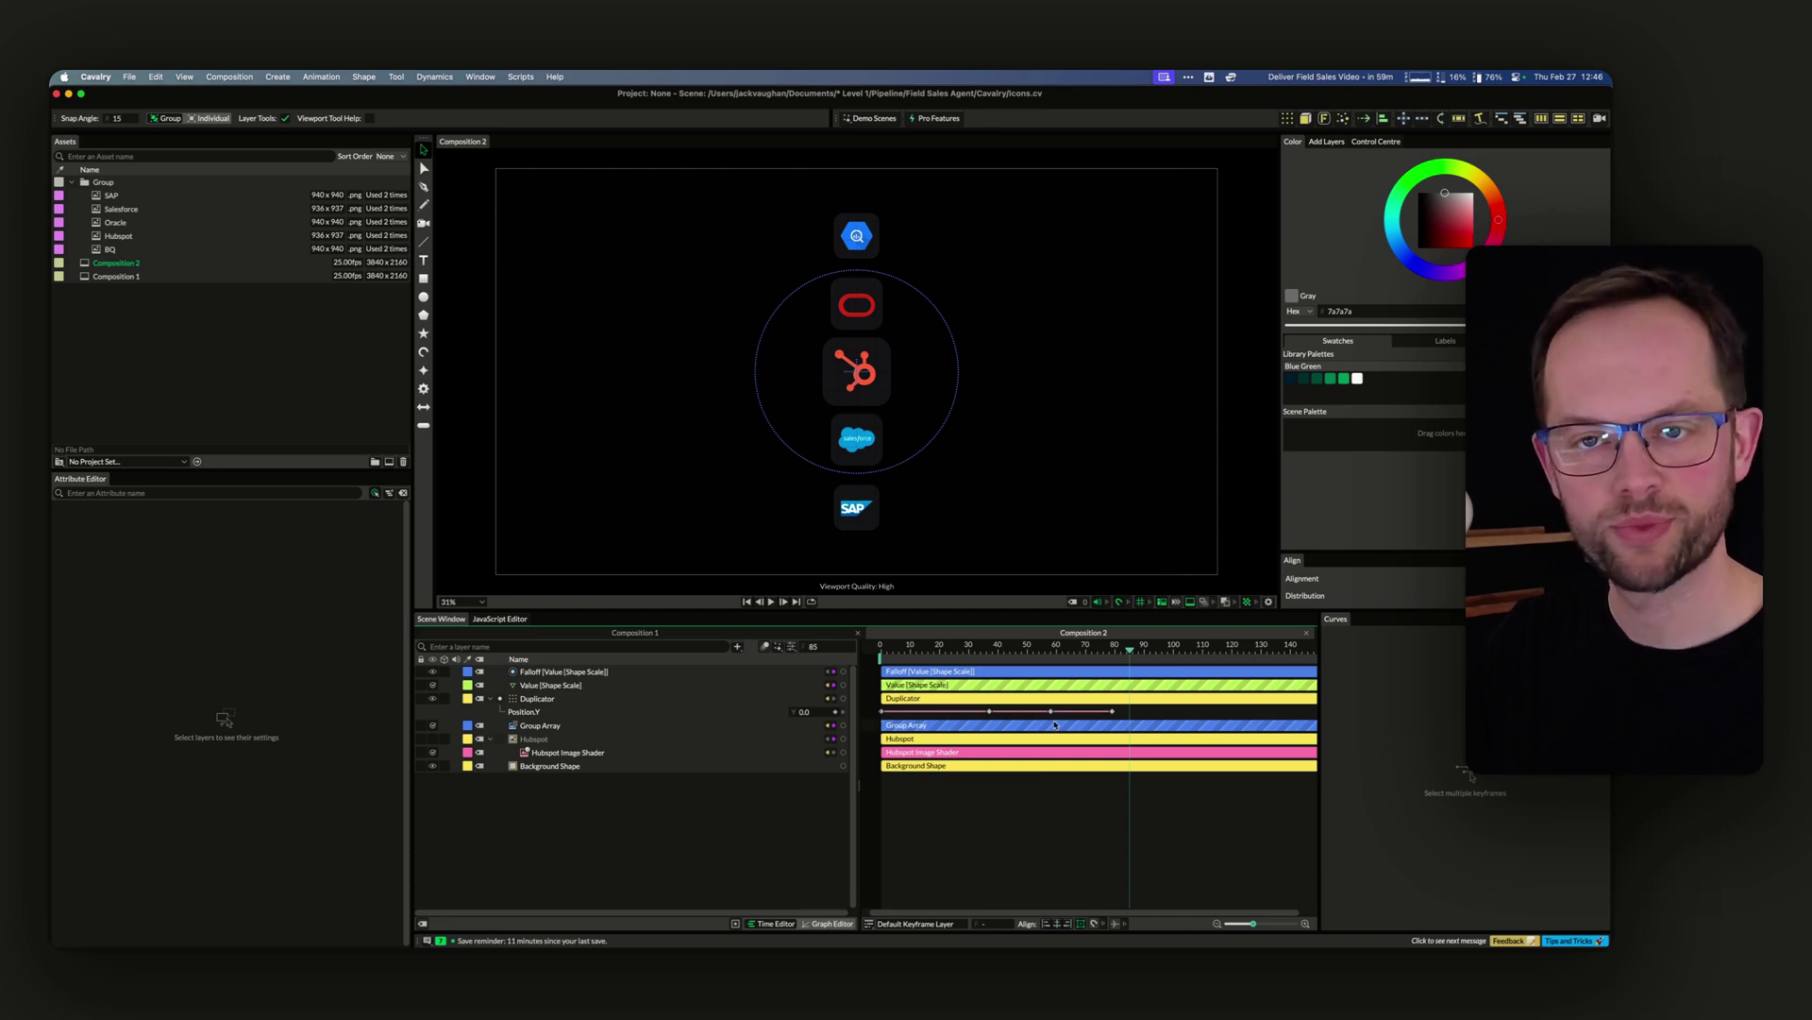